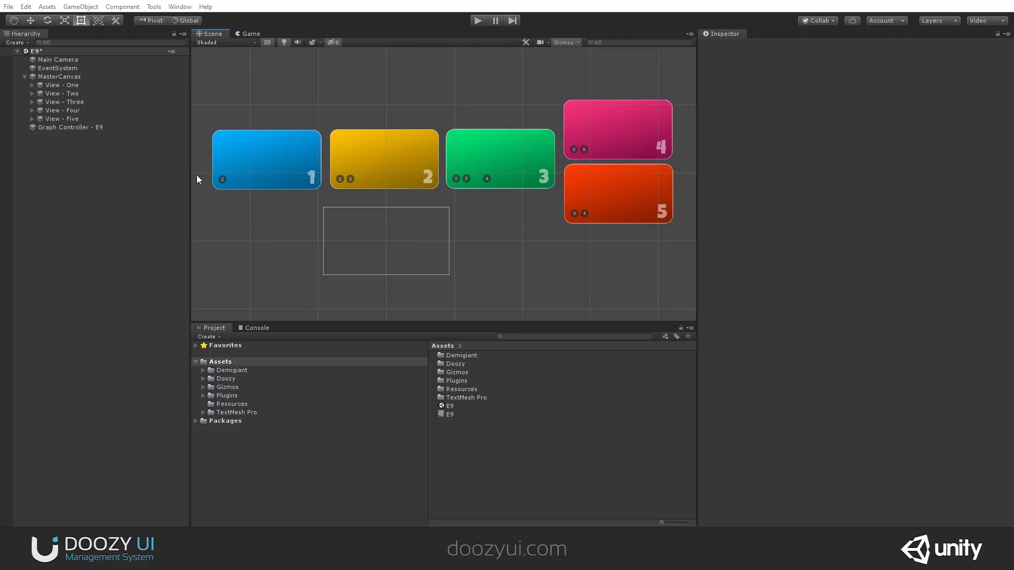
Step: Open the Graph Controller's E9 graph in the Nody editor, collapse its sidebar and bring the nodes into view
left_click(74, 126)
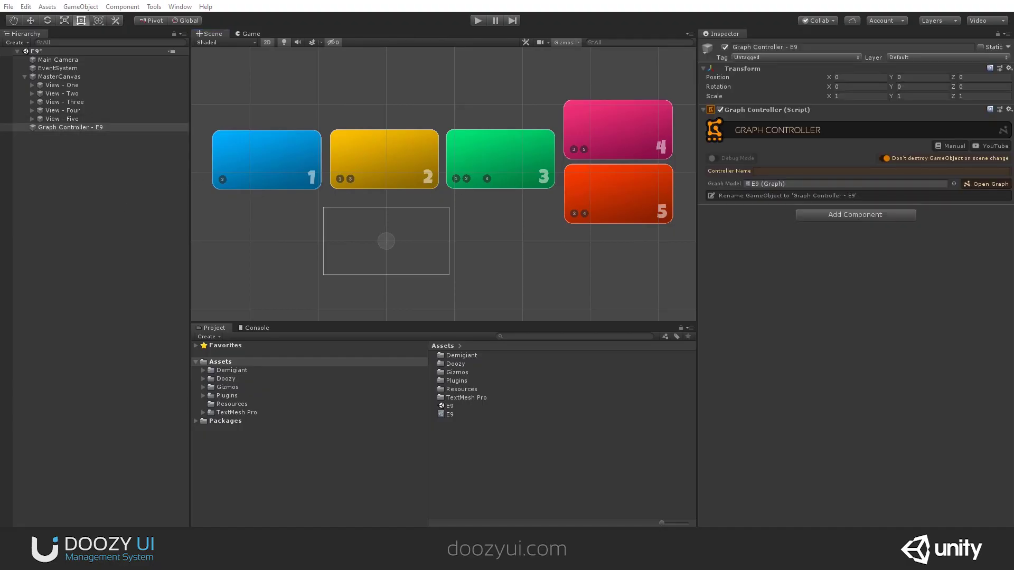
left_click_drag(276, 2, 318, 81)
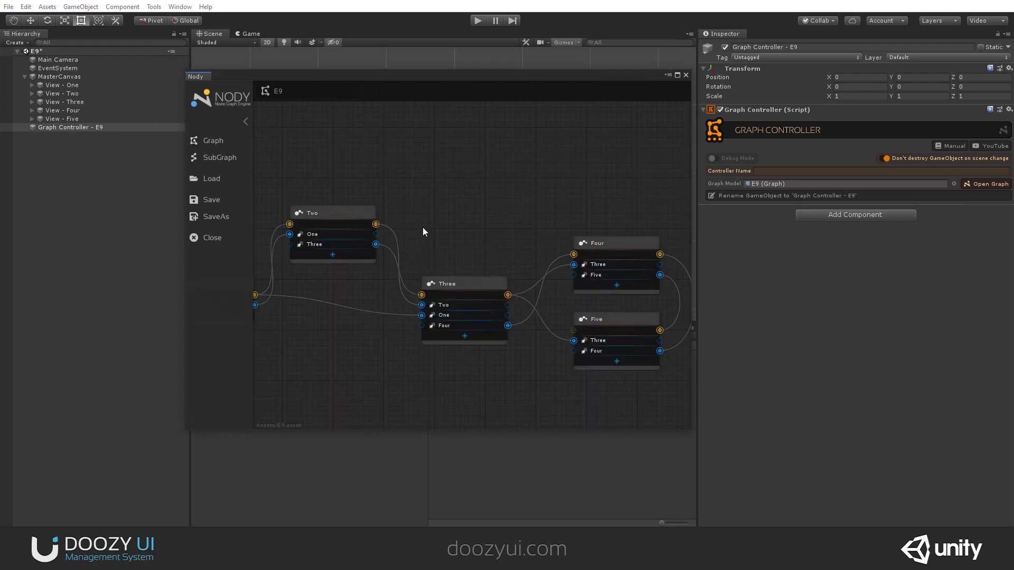
left_click(246, 121)
scroll(423, 214, "down", 5)
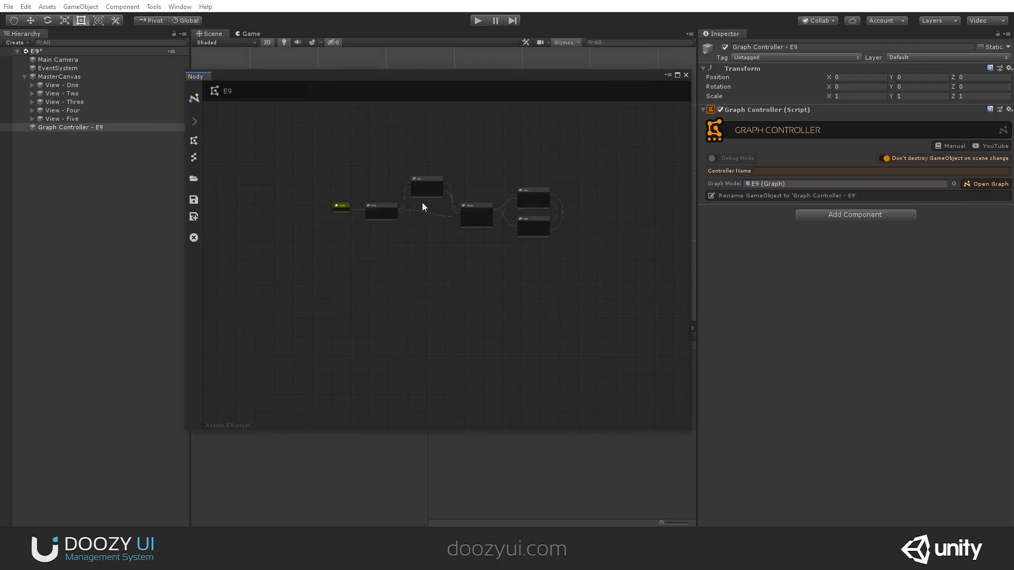
scroll(381, 232, "up", 5)
middle_click_drag(441, 216, 342, 219)
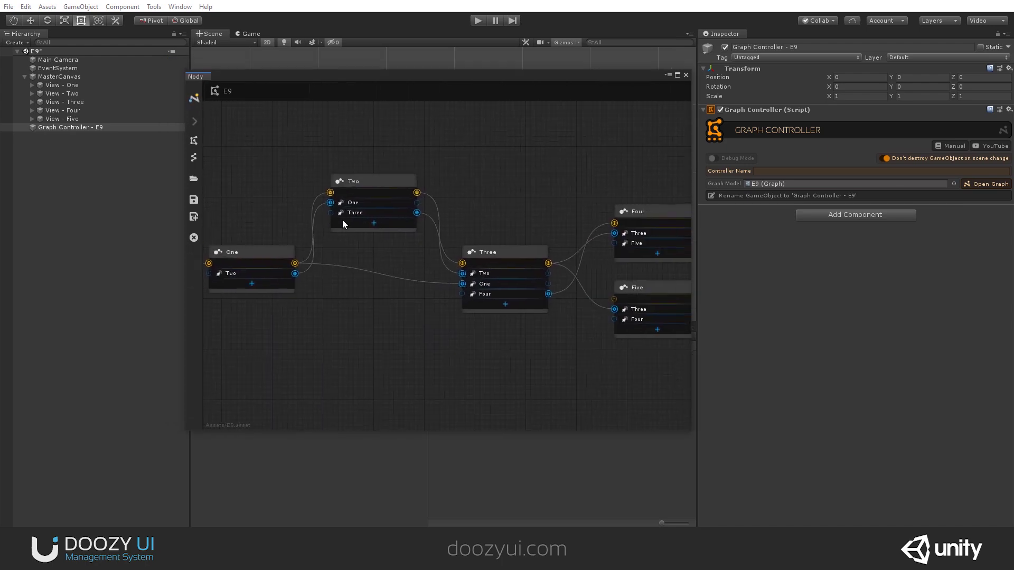
Step: Rearrange the graph by placing node Three directly beneath node Two and nudging node One slightly away from them
left_click_drag(499, 254, 364, 277)
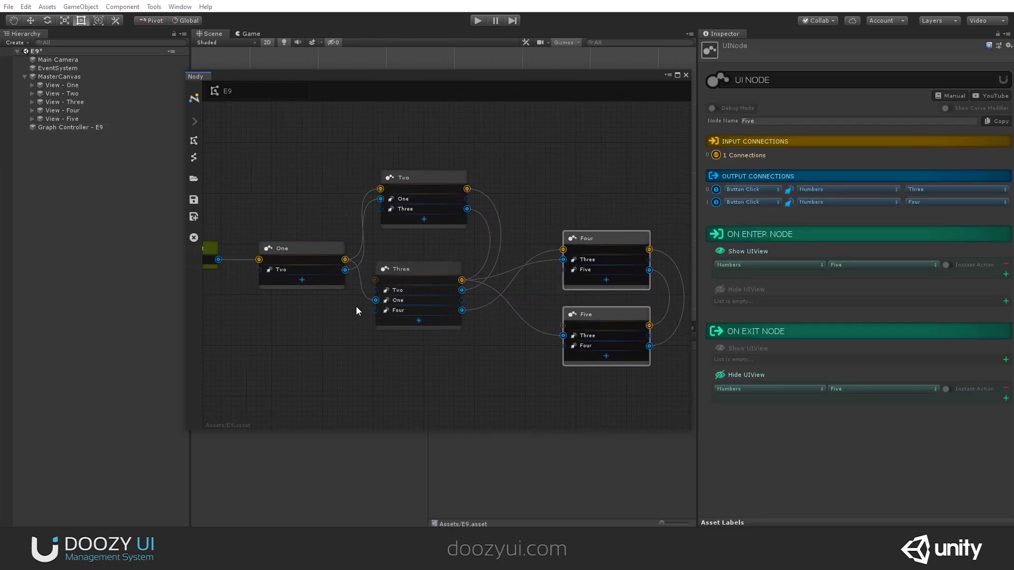
left_click(310, 311)
mouse_move(296, 251)
left_mouse_down()
mouse_move(278, 243)
mouse_move(294, 250)
left_mouse_up()
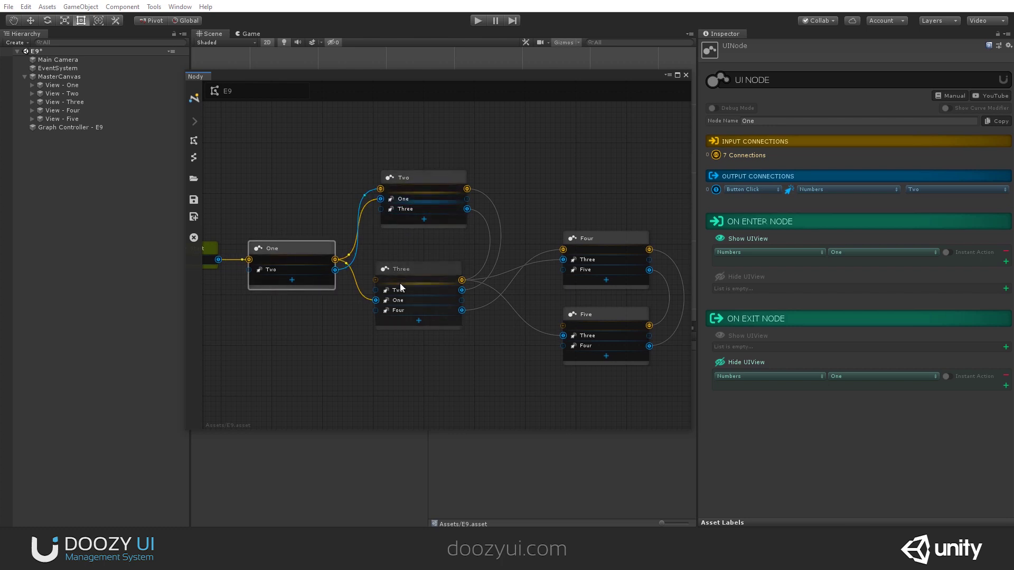
Step: Examine the connections of nodes One, Two and Three and how they link to Four and Five
scroll(512, 254, "up", 1)
left_click_drag(521, 207, 583, 397)
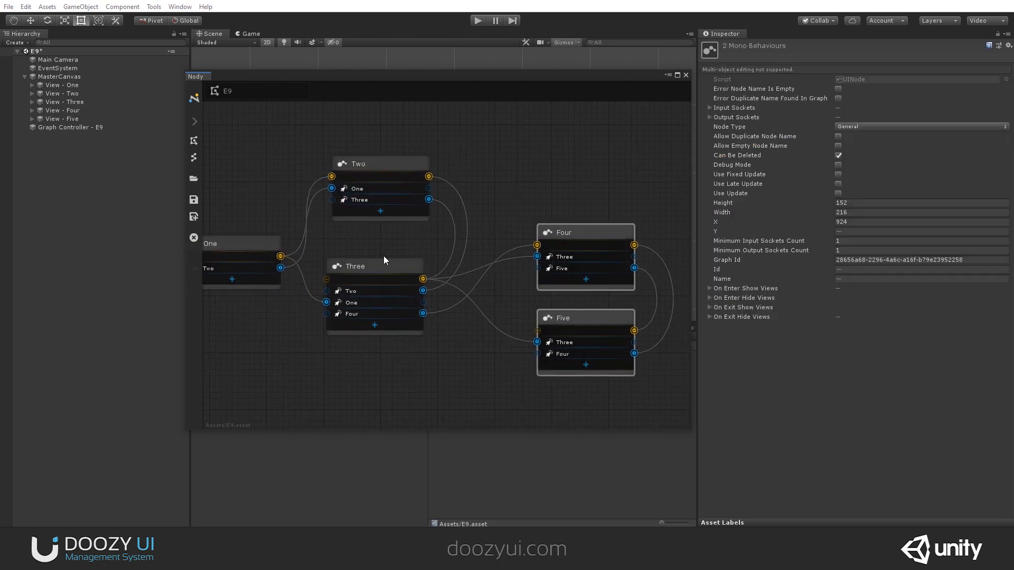
left_click(382, 265)
middle_click_drag(502, 234, 508, 229)
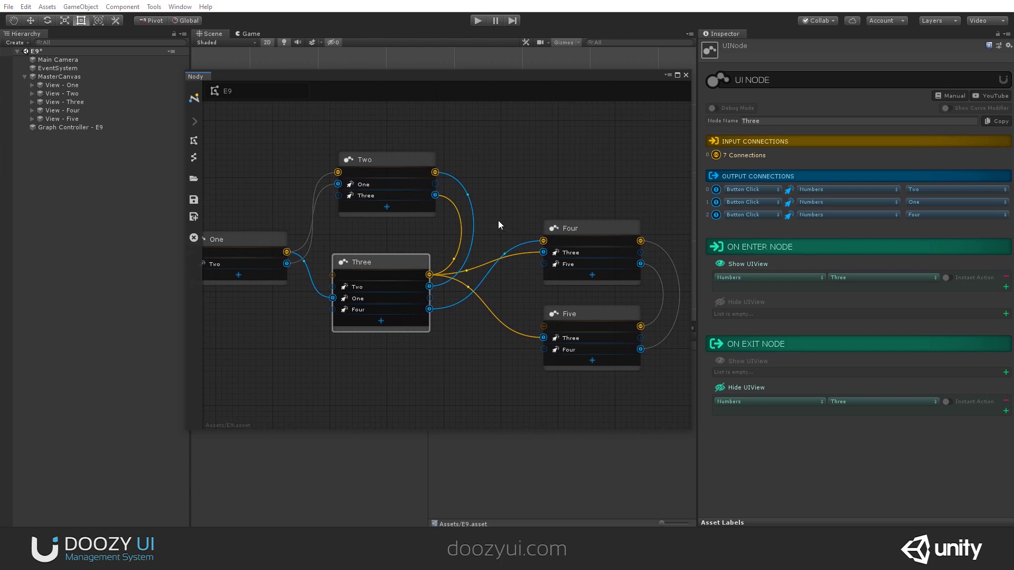
left_click(246, 235)
left_click(367, 262)
left_click(356, 188)
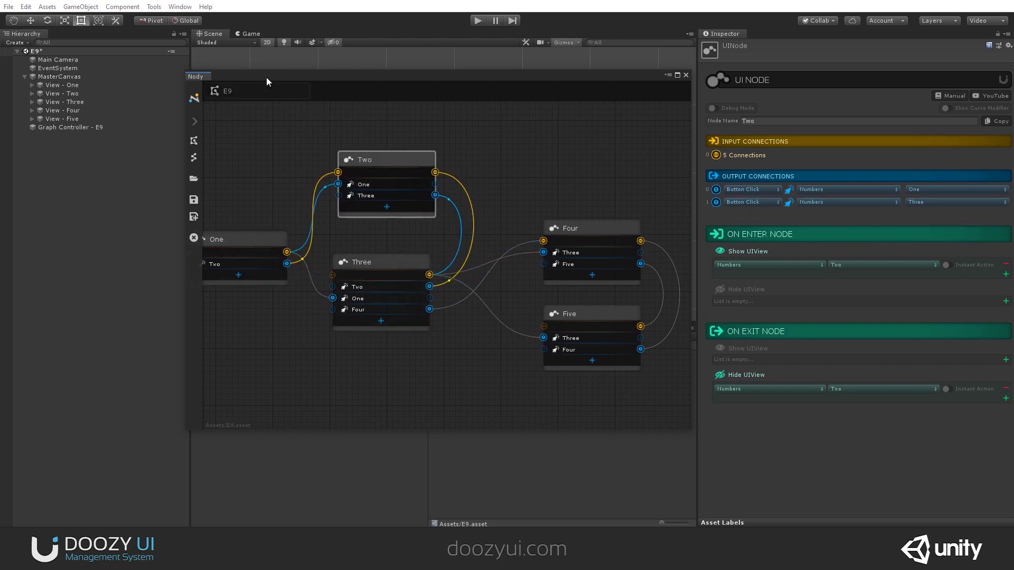
Step: Start play mode, then shrink and reposition the Nody window so the view's numbered navigation buttons are uncovered
left_click_drag(266, 77, 238, 207)
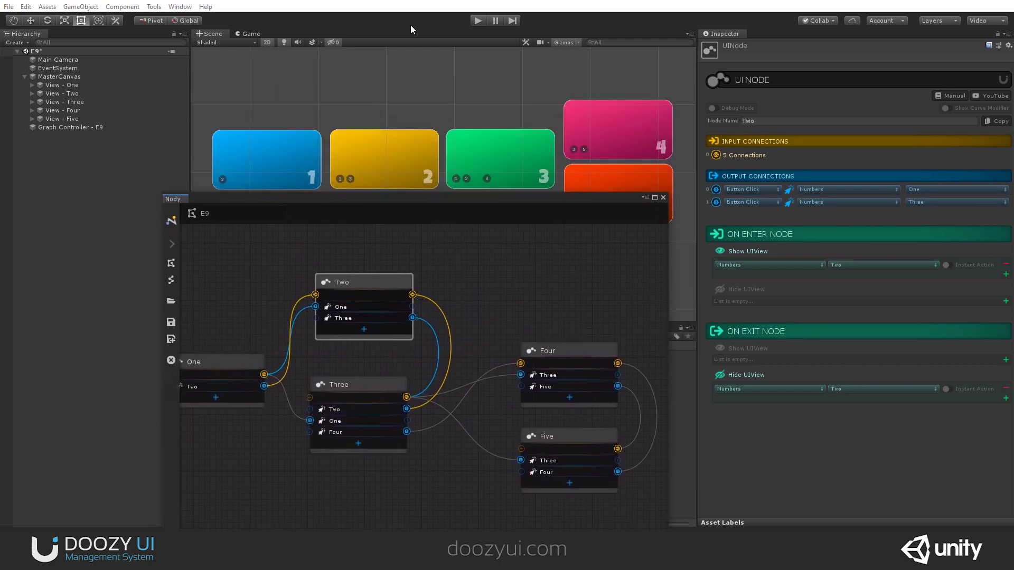
left_click(477, 21)
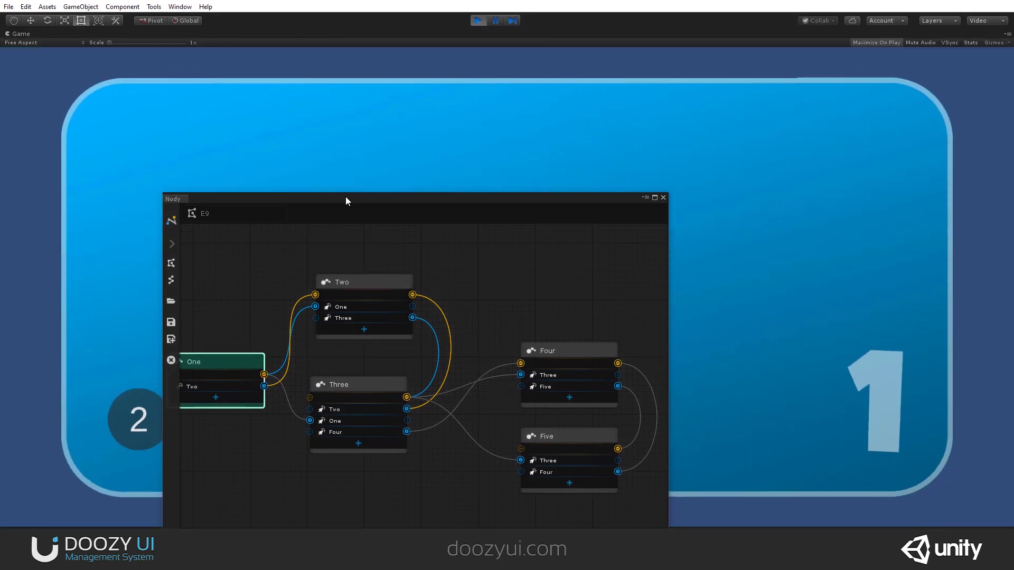
left_click_drag(346, 199, 472, 115)
scroll(439, 189, "down", 2)
scroll(442, 191, "down", 2)
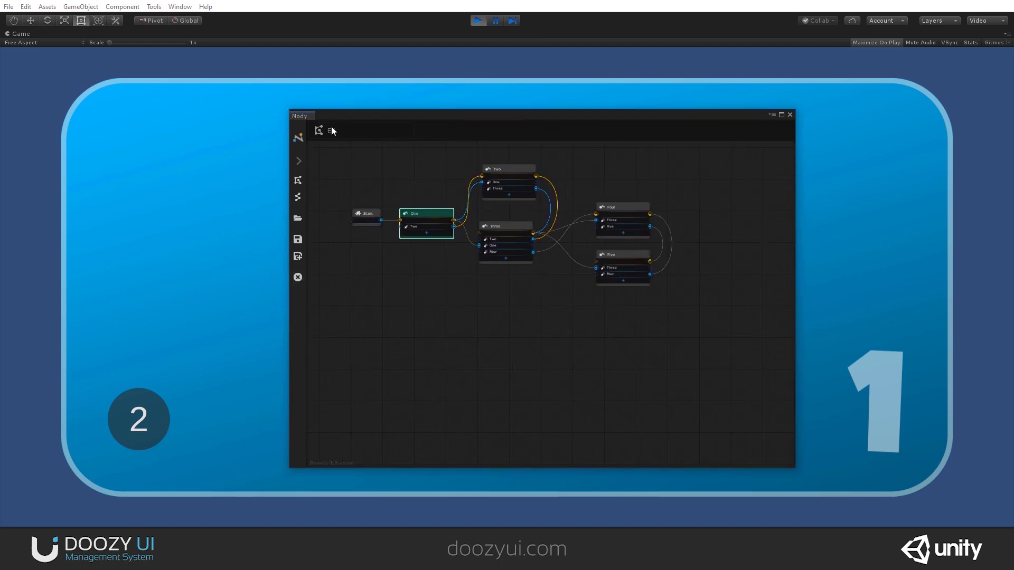
left_click_drag(291, 108, 365, 200)
scroll(487, 350, "down", 1)
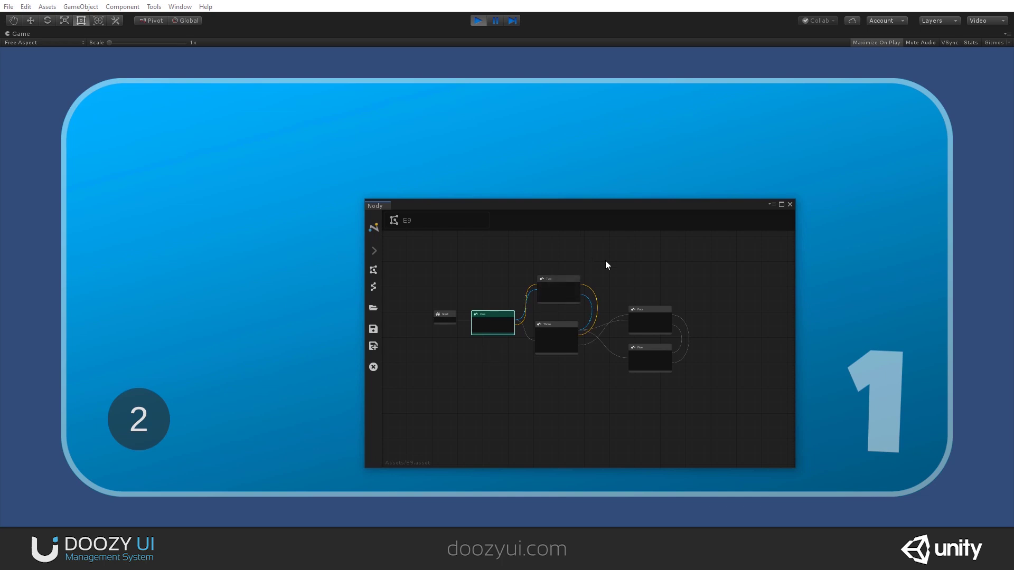
scroll(612, 263, "up", 2)
left_click_drag(620, 206, 540, 55)
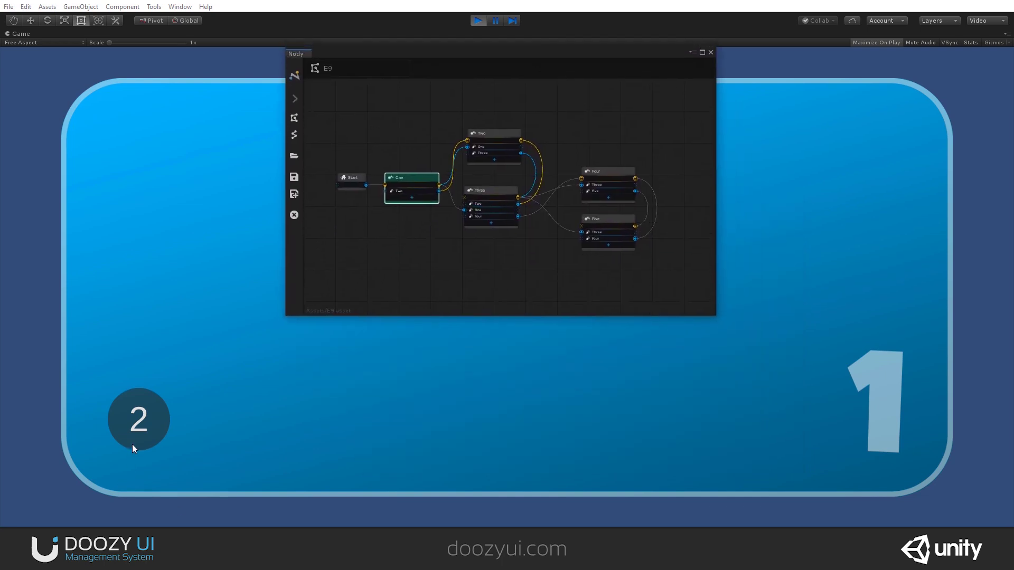
Step: Test the running navigation from view One through Two, Three and Four to Five, including going back to previous views
left_click(150, 423)
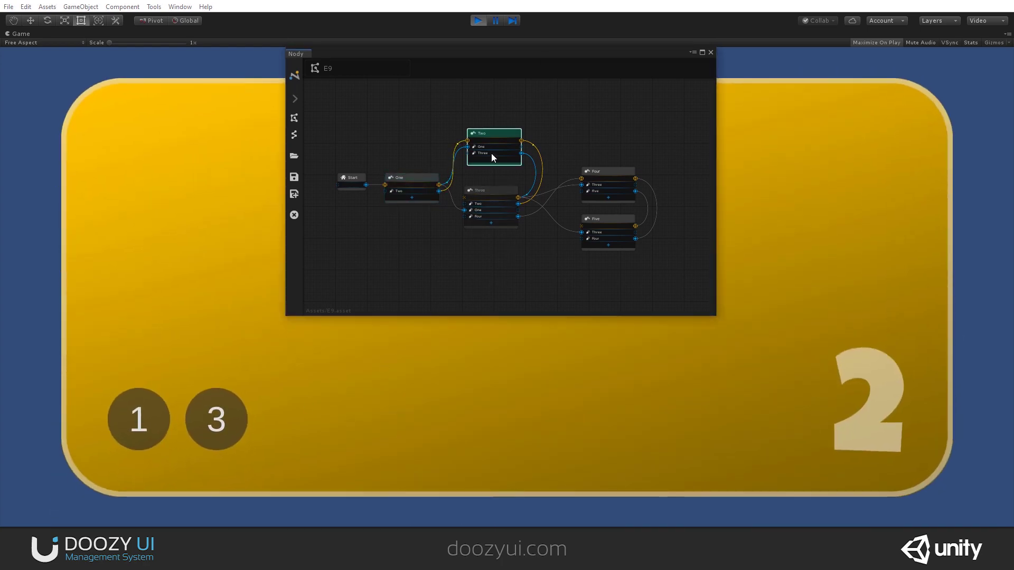
left_click(157, 419)
left_click(172, 411)
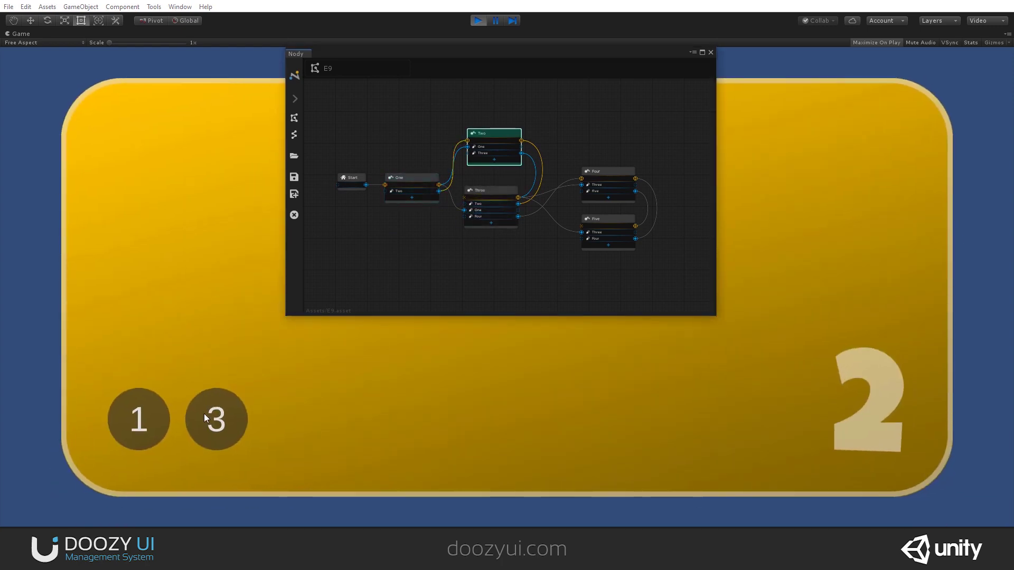
left_click(225, 424)
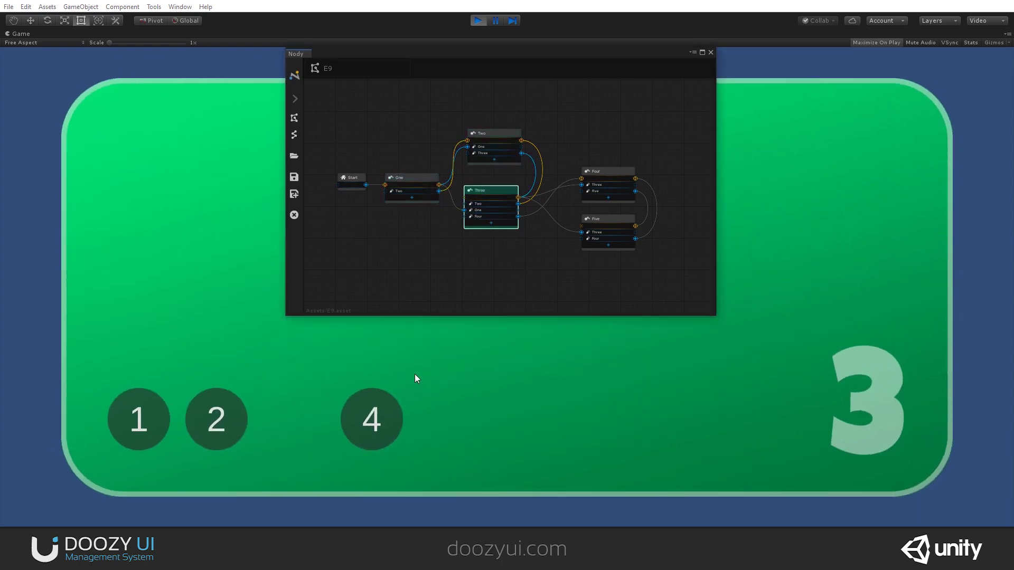
left_click(210, 416)
left_click(217, 419)
left_click(377, 418)
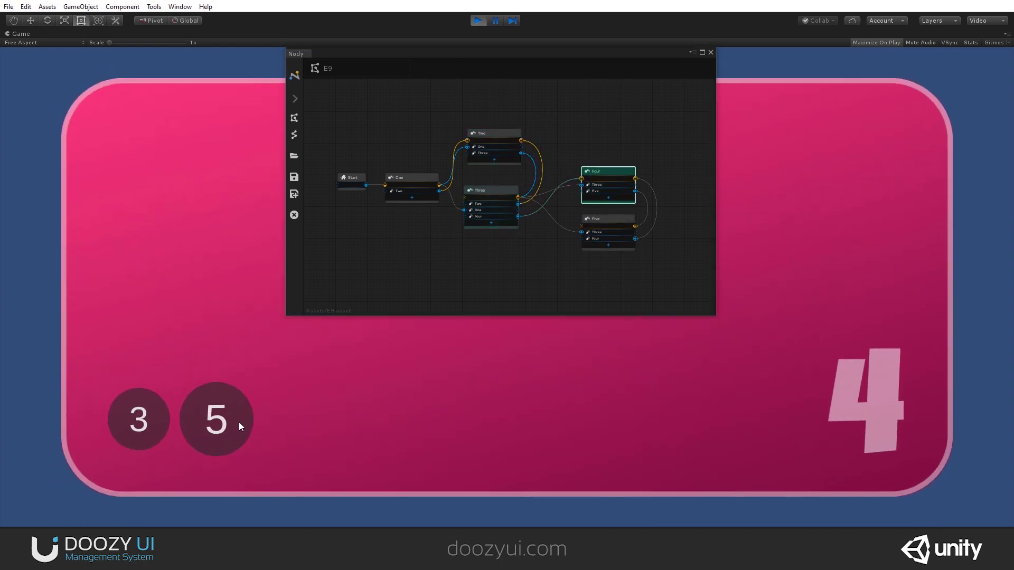
left_click(230, 423)
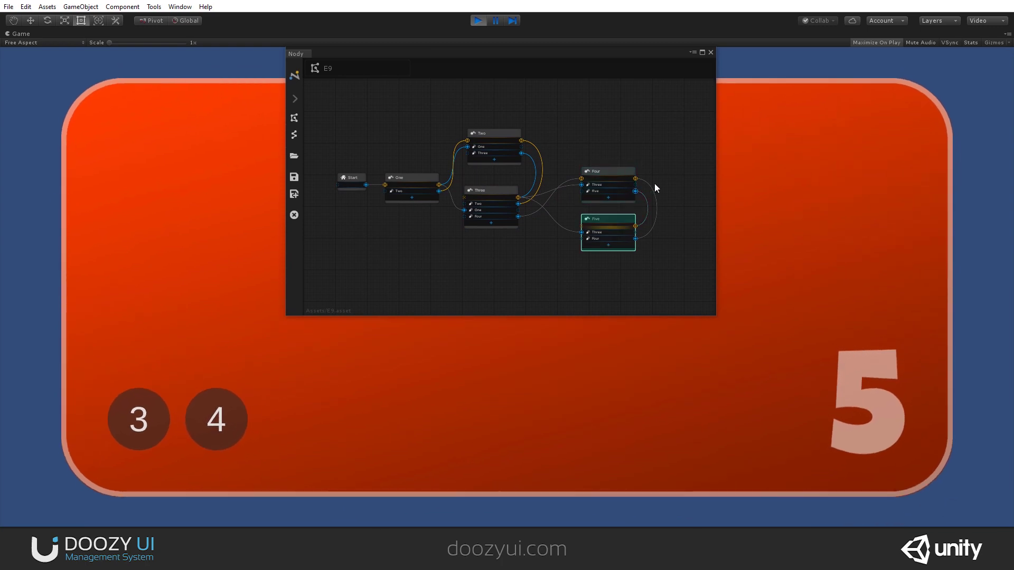
Step: Navigate from view Five to Three, Four and Five again while following the active node in the enlarged graph
scroll(636, 237, "up", 5)
middle_click_drag(584, 211, 636, 283)
scroll(638, 273, "down", 1)
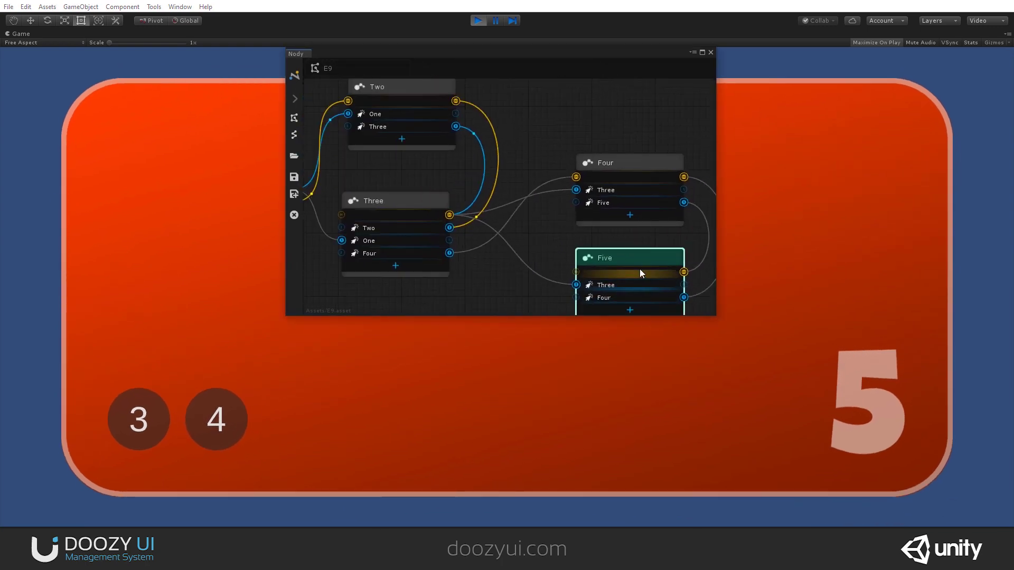
scroll(639, 272, "down", 1)
scroll(495, 219, "up", 1)
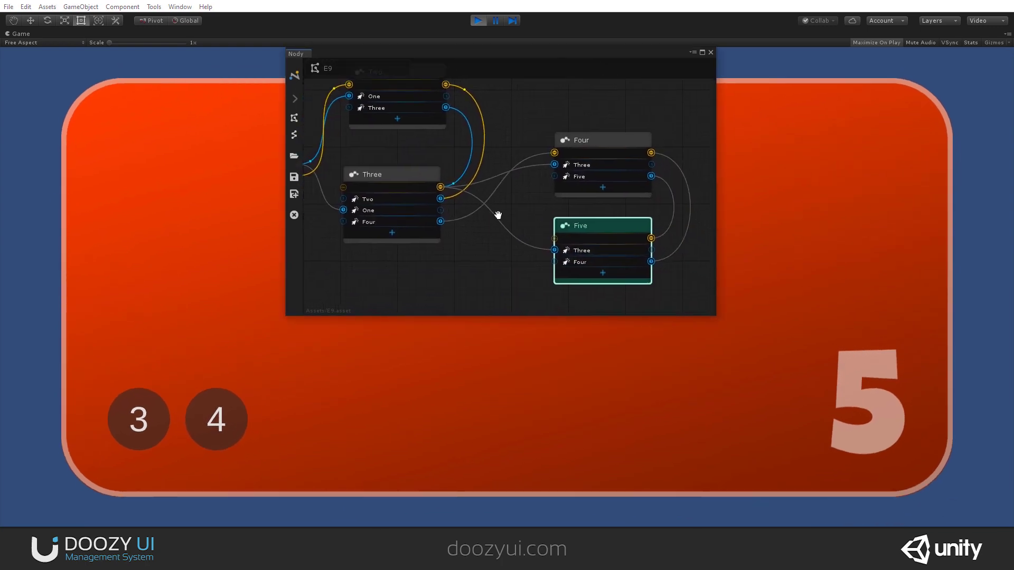
left_click(125, 428)
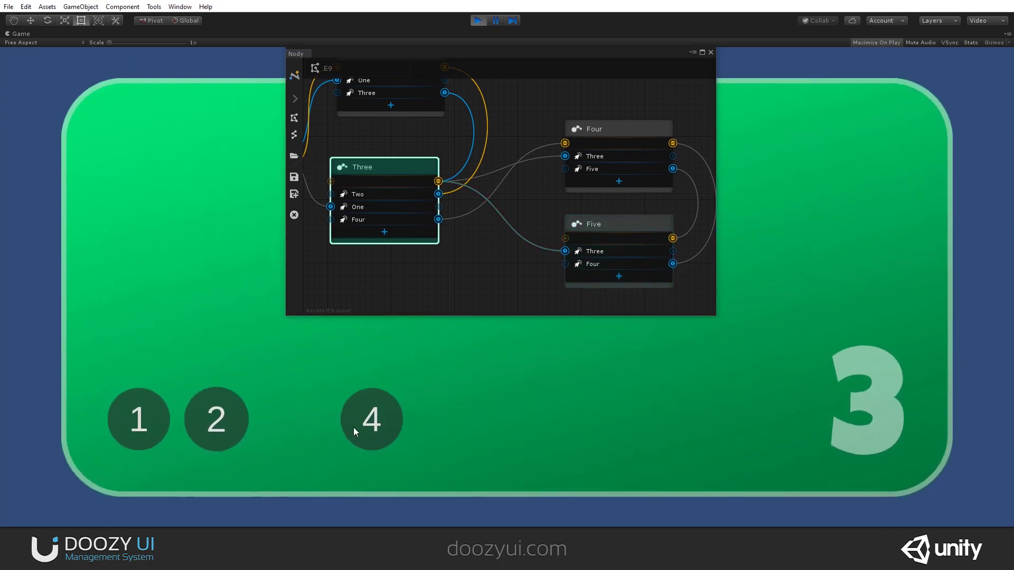
left_click(371, 424)
left_click(212, 416)
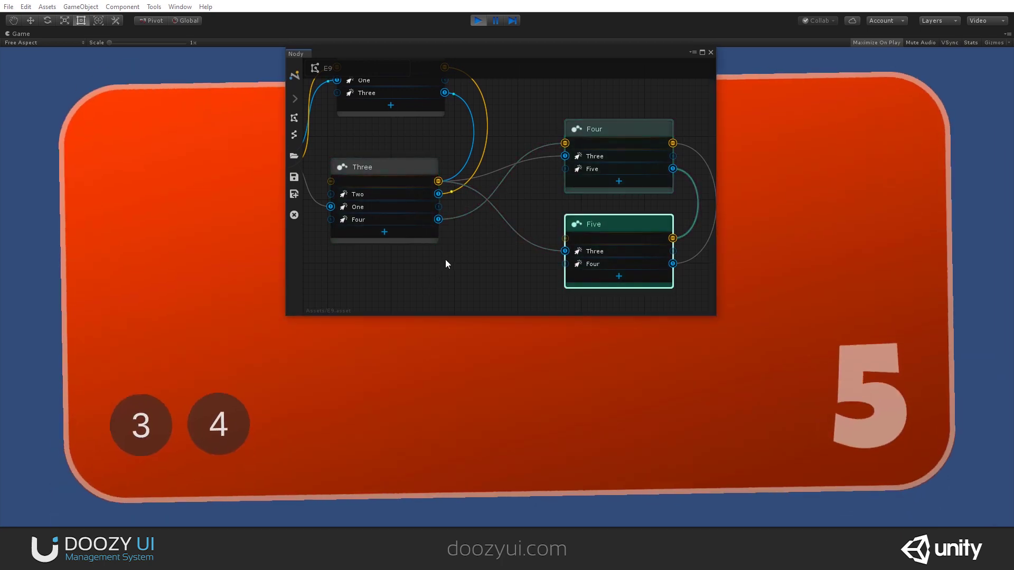
Step: Move nodes Two and Three farther from node One toward Four and Five, then select nodes Four and Five together
middle_click_drag(454, 139, 481, 175)
scroll(543, 168, "down", 3)
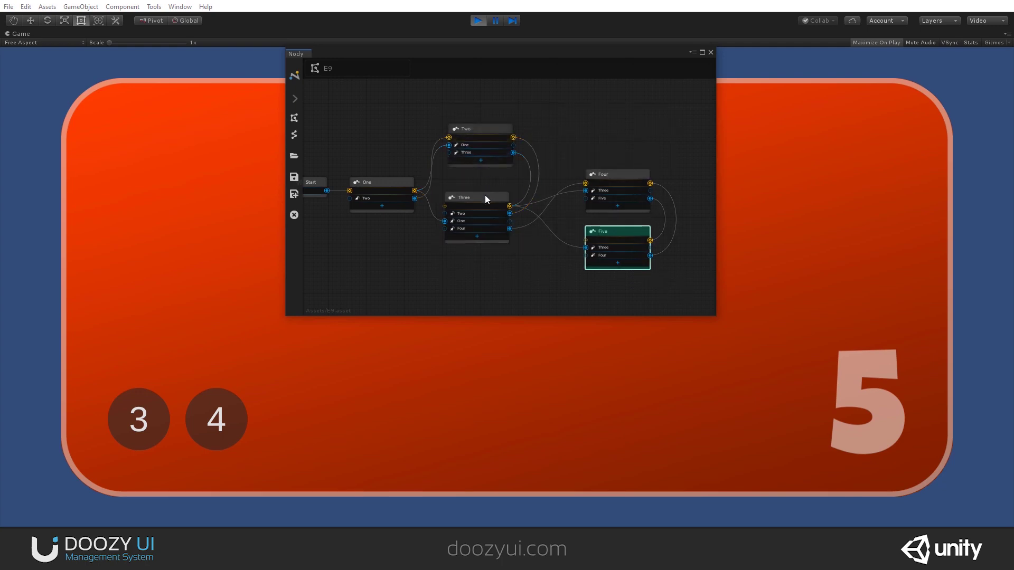
left_click_drag(483, 198, 512, 198)
left_click_drag(490, 124, 516, 127)
left_click_drag(457, 110, 686, 283)
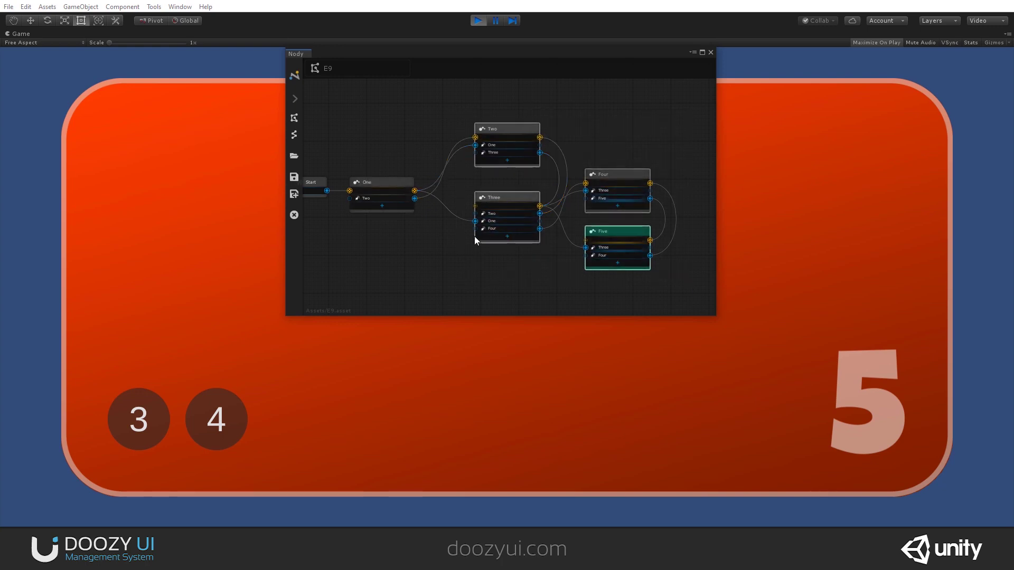
left_click_drag(576, 138, 664, 270)
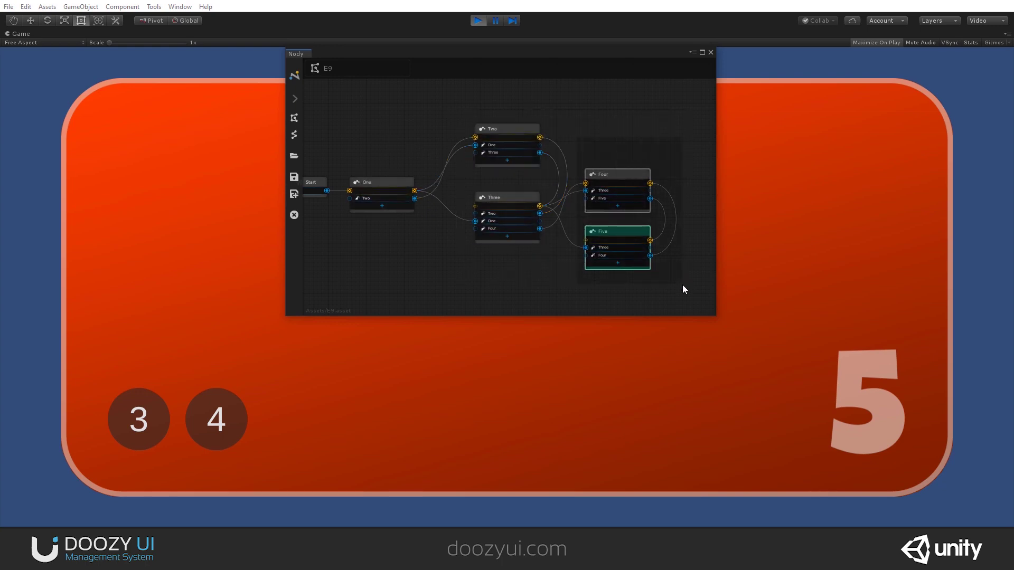
Step: Stop play mode and create a SubGraph node above node Two in the E9 graph
left_click(479, 21)
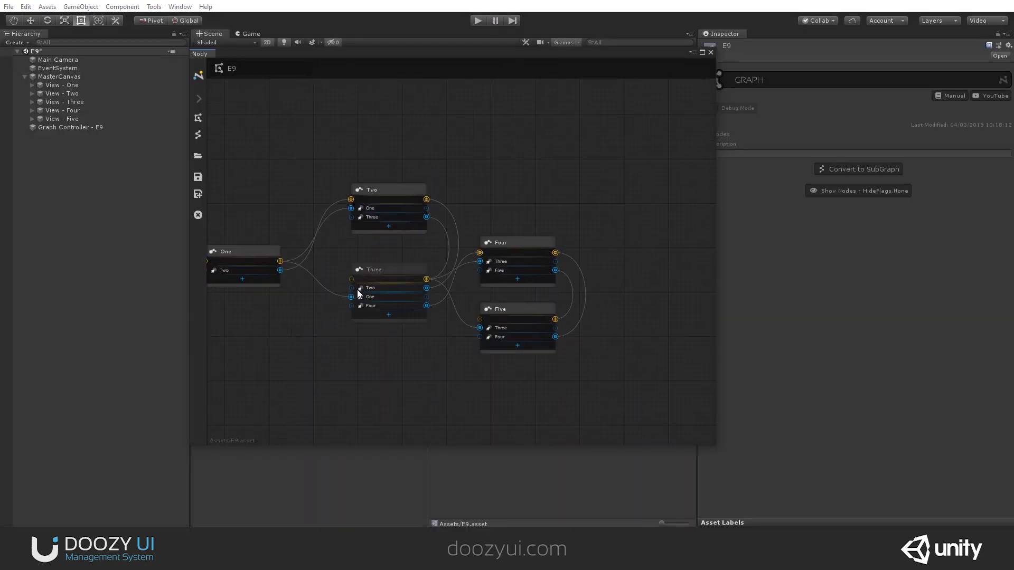
right_click(414, 147)
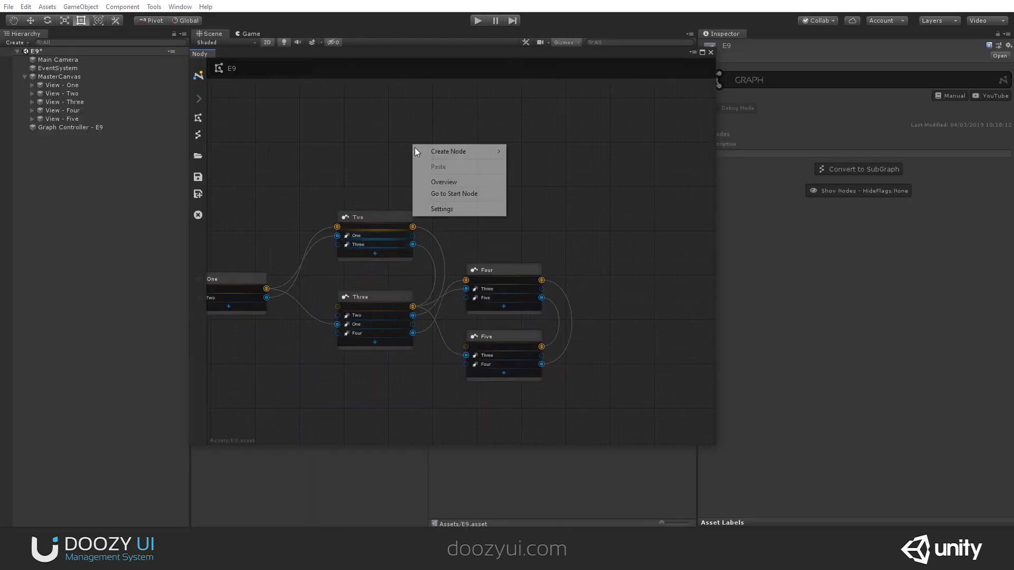
mouse_move(443, 152)
right_click(378, 128)
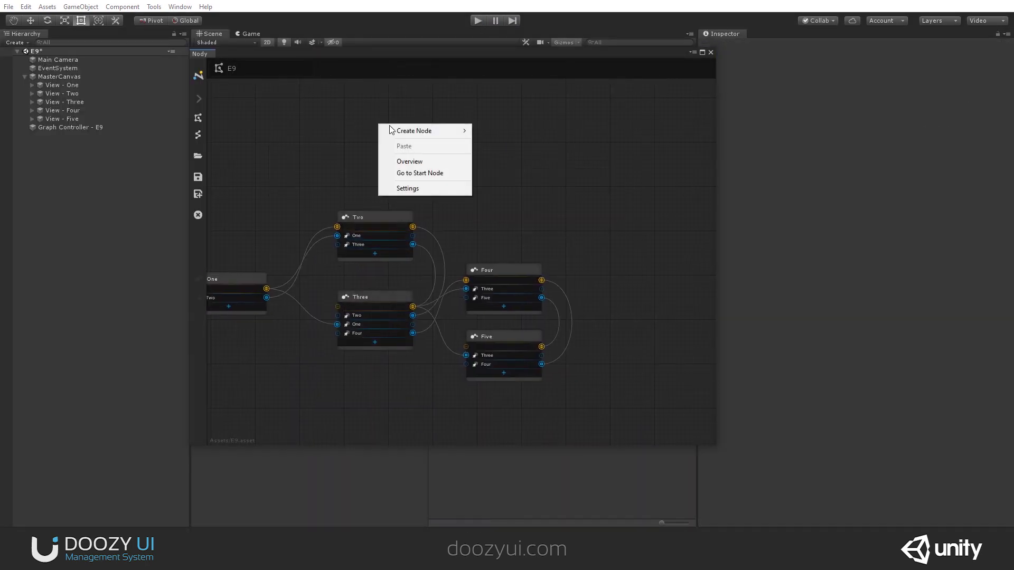
mouse_move(411, 131)
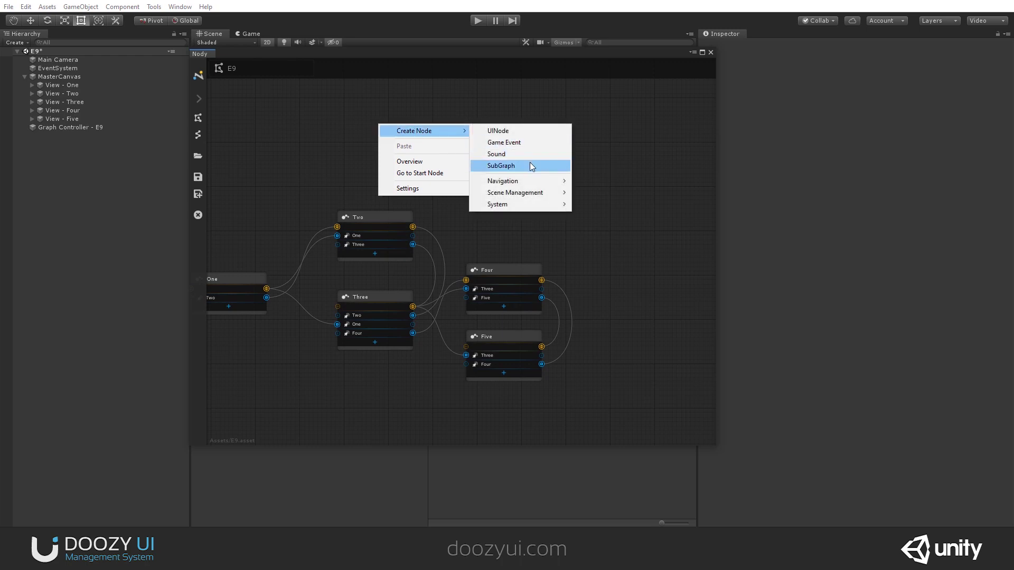
left_click(530, 166)
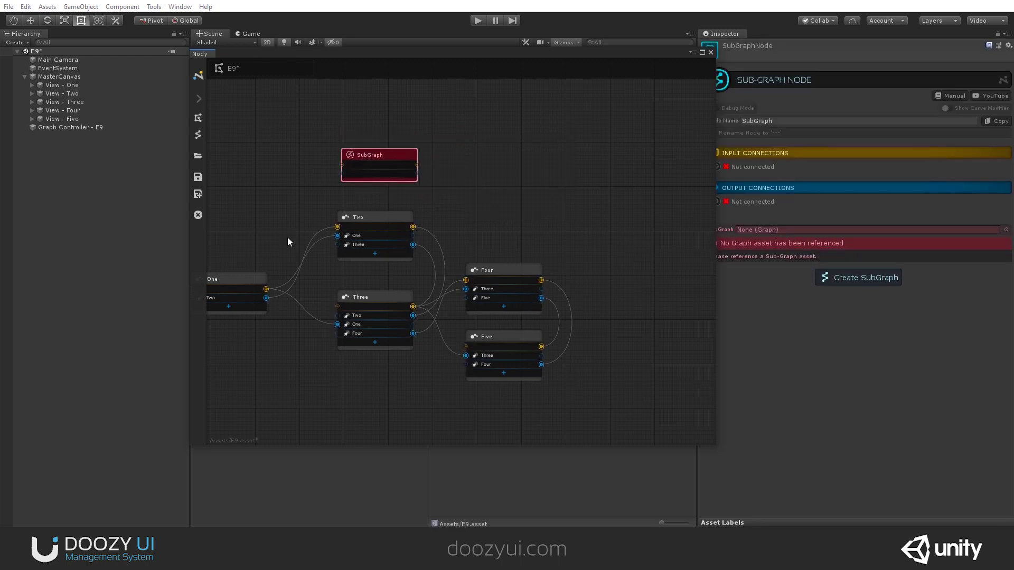
Step: Narrow the Nody window so it no longer covers the node properties, and select the SubGraph node
scroll(288, 234, "up", 3)
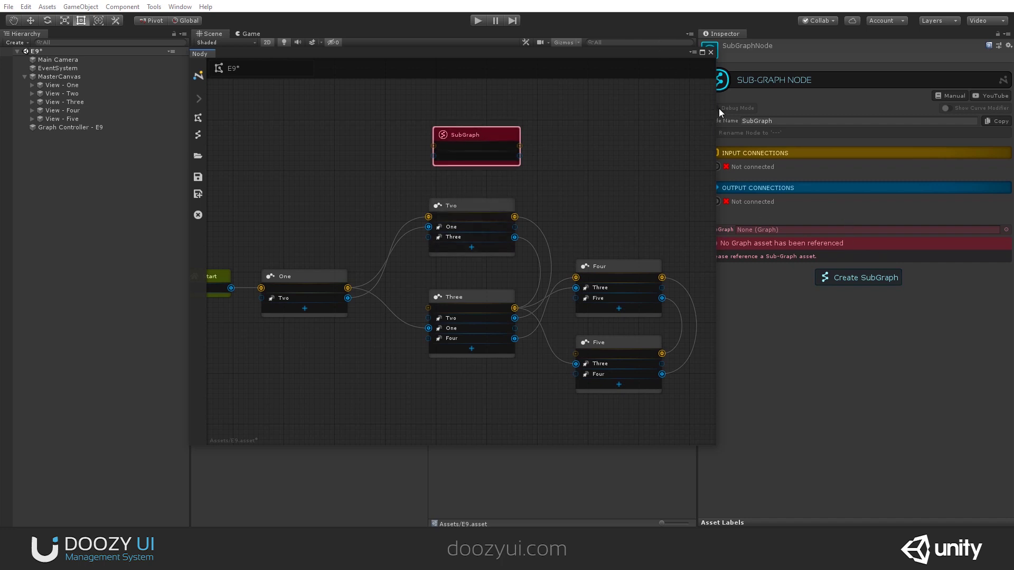
left_click_drag(717, 110, 691, 109)
middle_click_drag(575, 209, 517, 203)
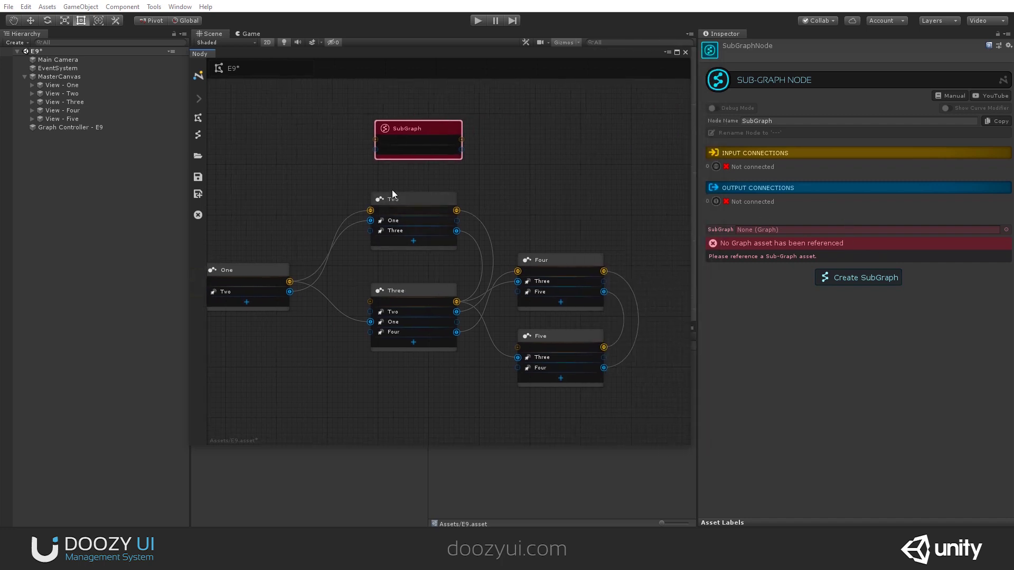
left_click(468, 128)
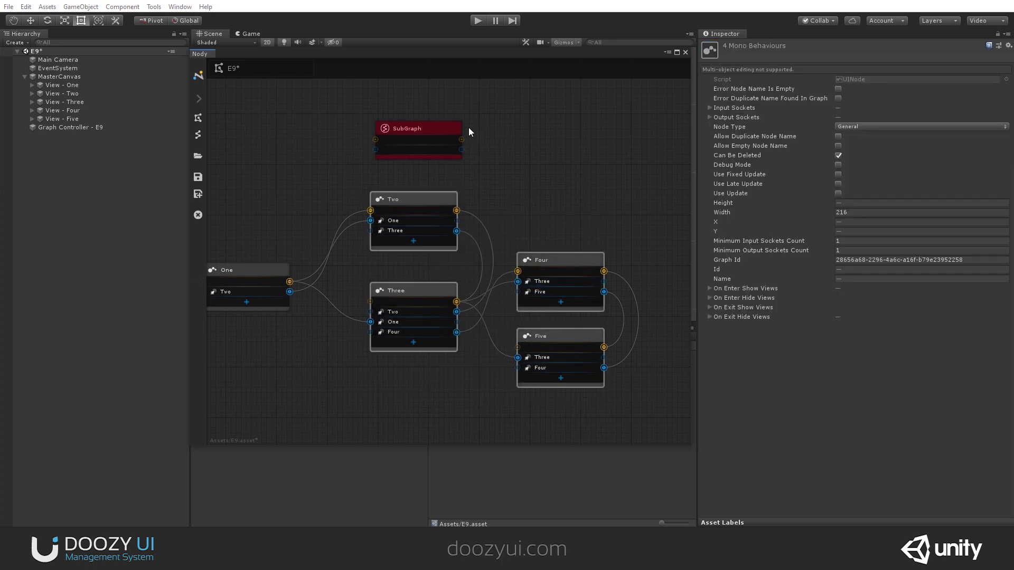
left_click(427, 128)
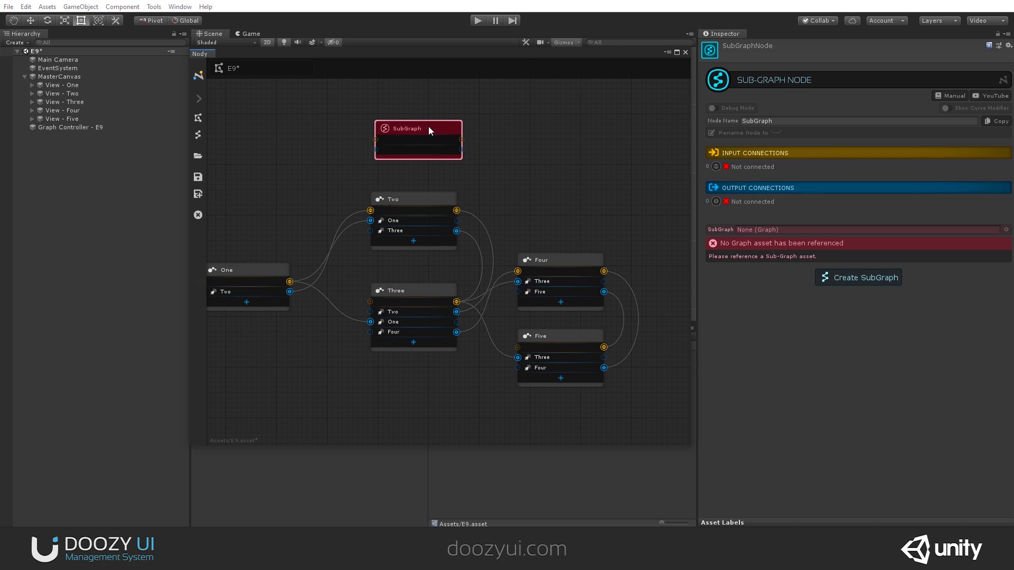
Step: Adjust the SubGraph node's position above node Two, and copy nodes Two, Three, Four and Five from the E9 graph
mouse_move(446, 136)
left_mouse_down()
mouse_move(450, 152)
mouse_move(438, 125)
mouse_move(429, 127)
left_mouse_up()
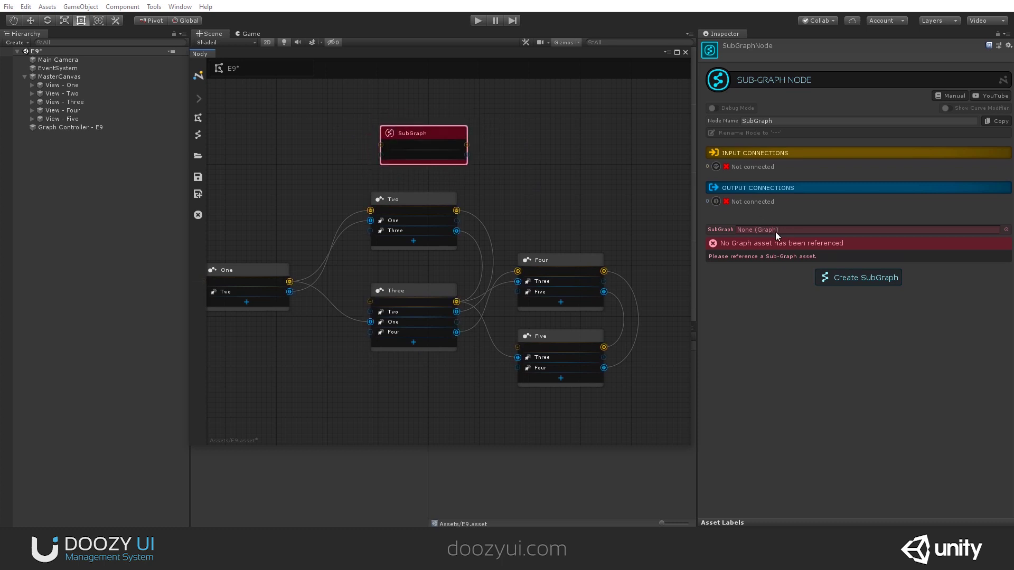
left_click_drag(432, 135, 414, 136)
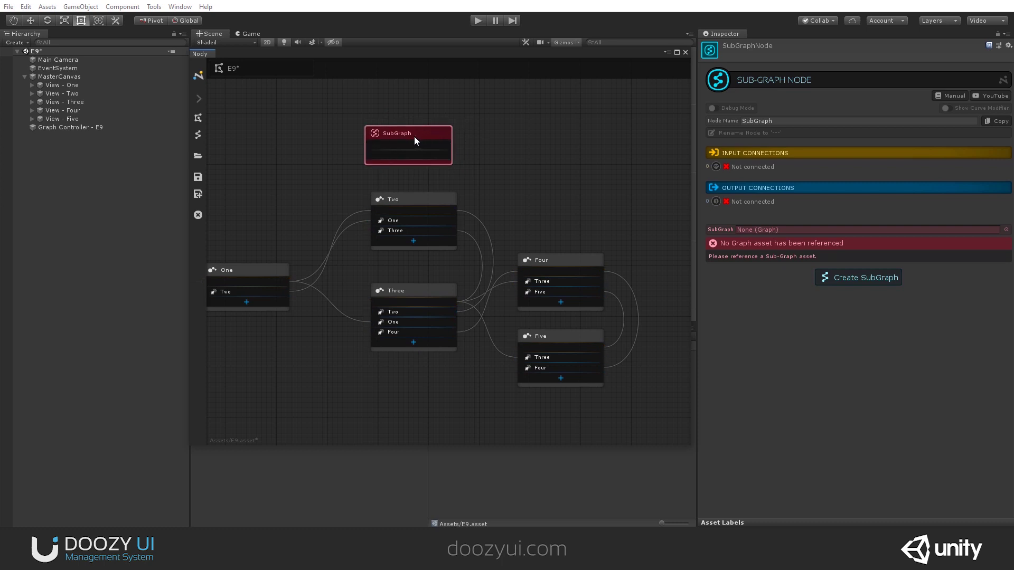
left_click(349, 183)
left_click_drag(347, 184, 644, 418)
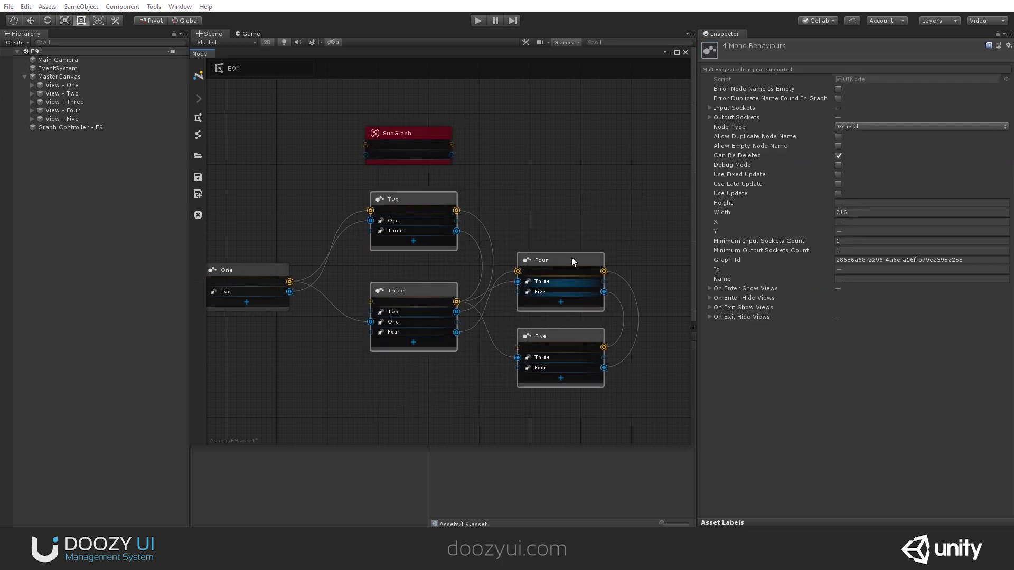
right_click(570, 258)
left_click(616, 293)
Step: Create a new sub-graph asset for the SubGraph node and save it in the Assets folder as "E9 - SubGraph"
left_click(421, 130)
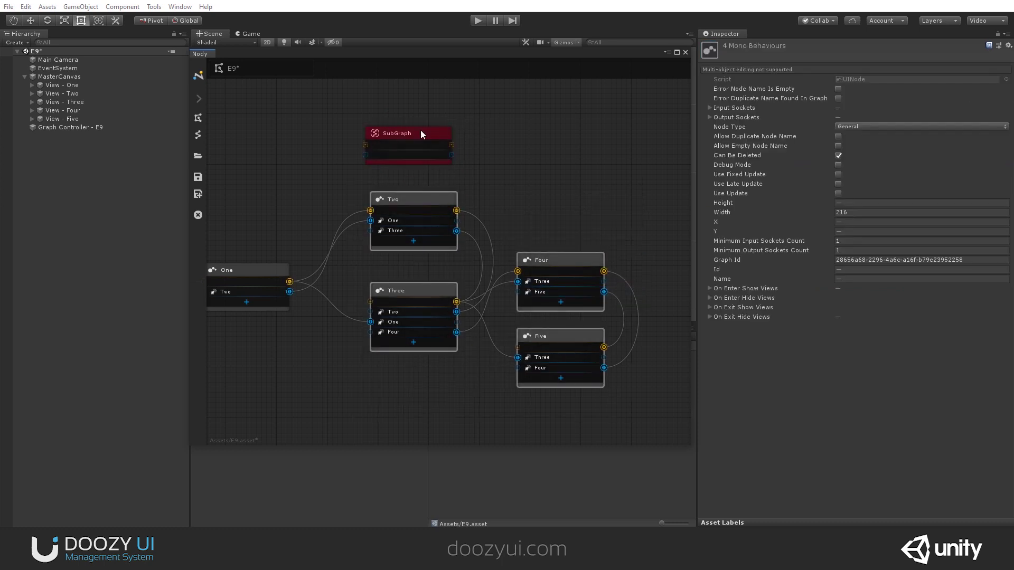
left_click(865, 277)
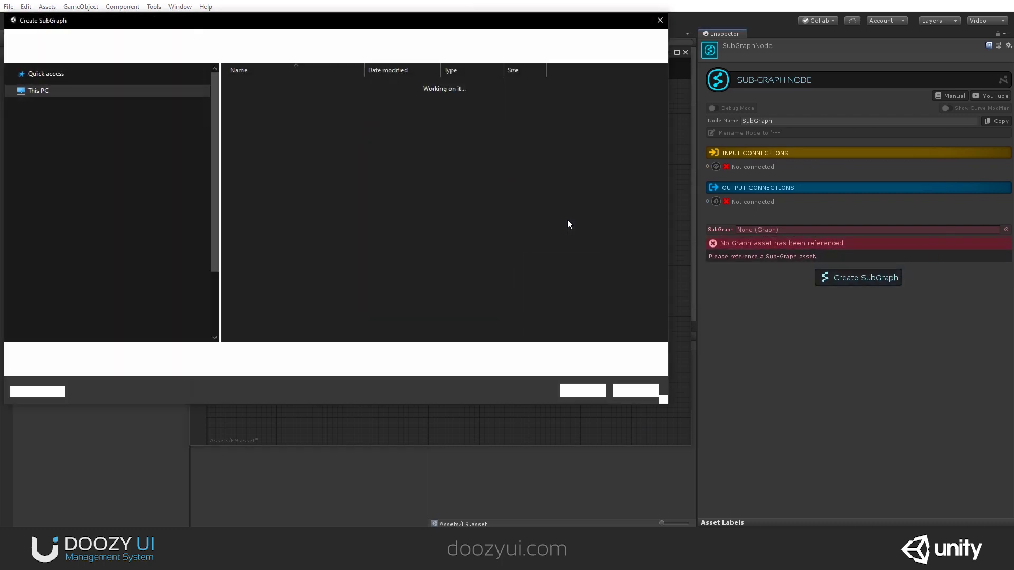
type("E")
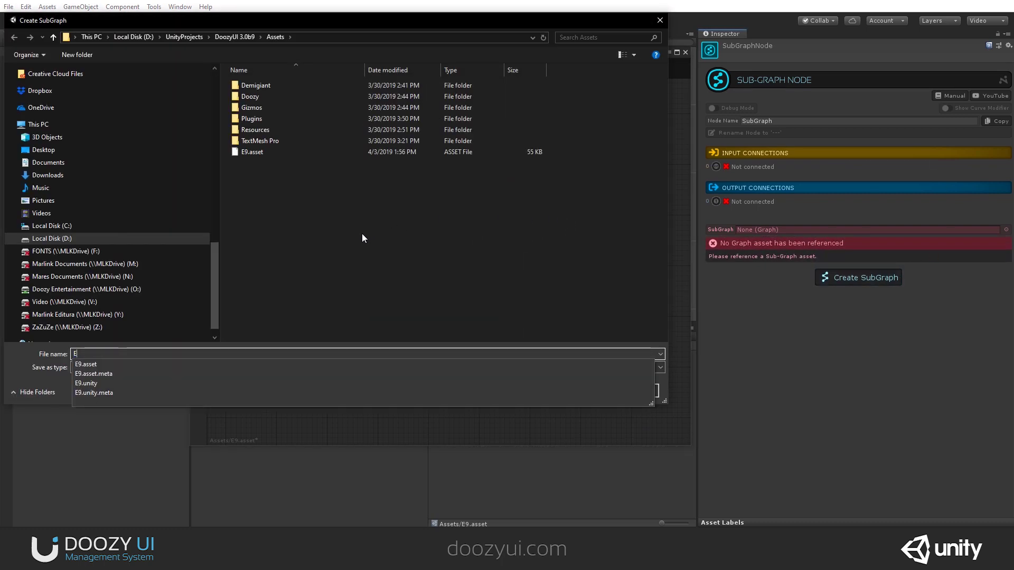
type("9 - SubGraph")
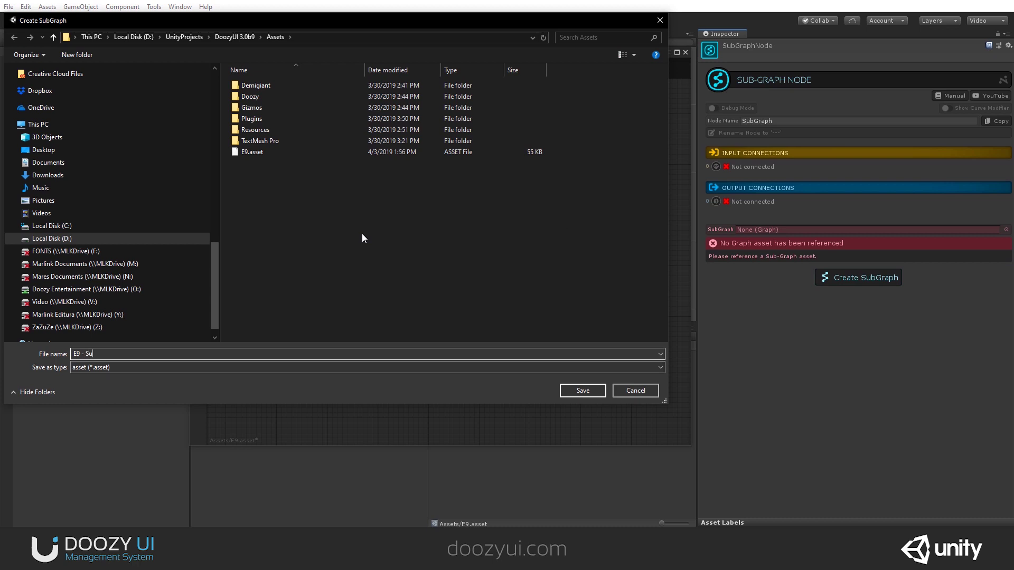
left_click(582, 390)
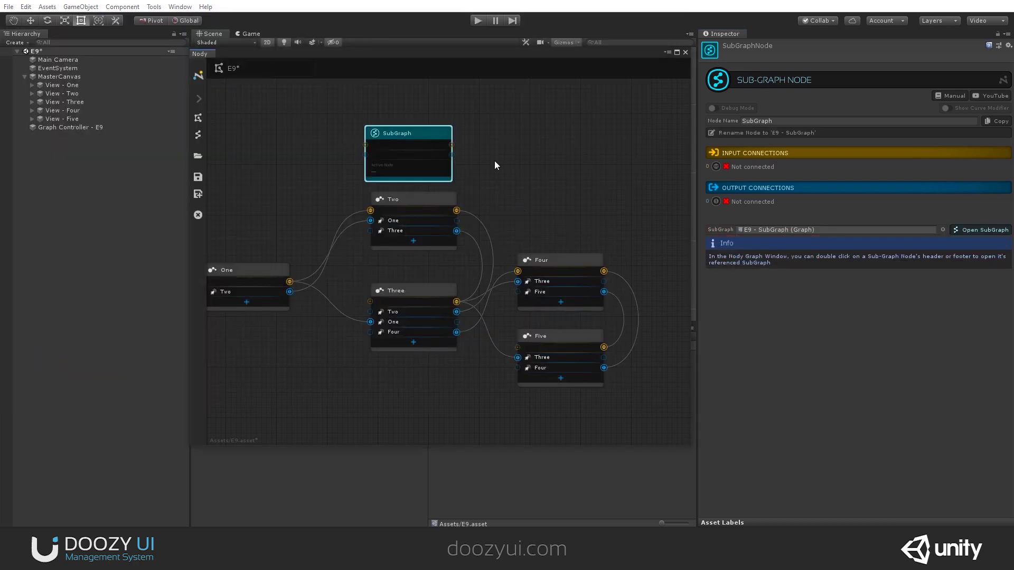
Step: Open the E9 - SubGraph graph, spread its Enter and Exit nodes farther apart, and select each to show its properties
left_click(967, 229)
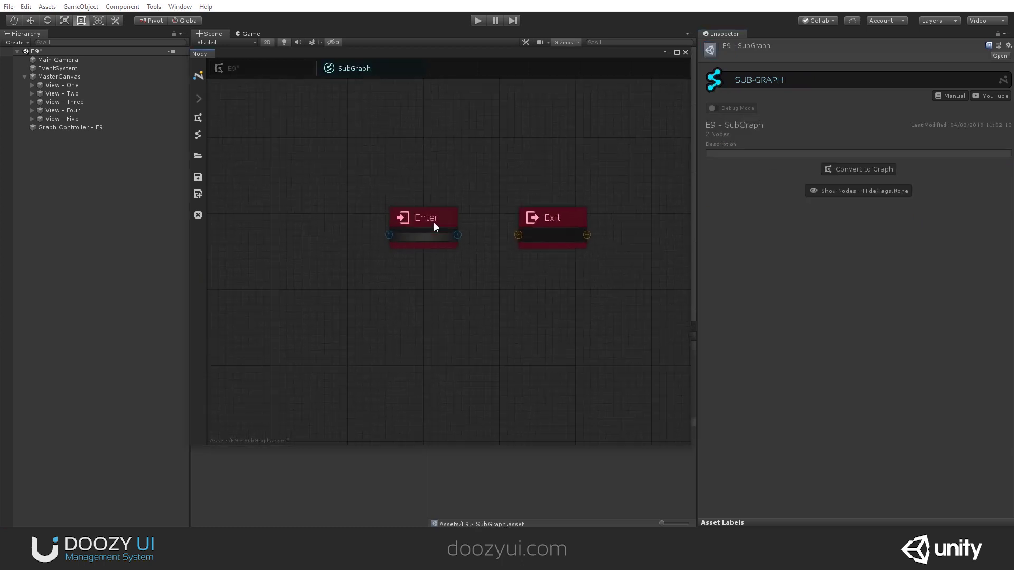
middle_click_drag(441, 199, 344, 219)
left_click_drag(343, 219, 275, 213)
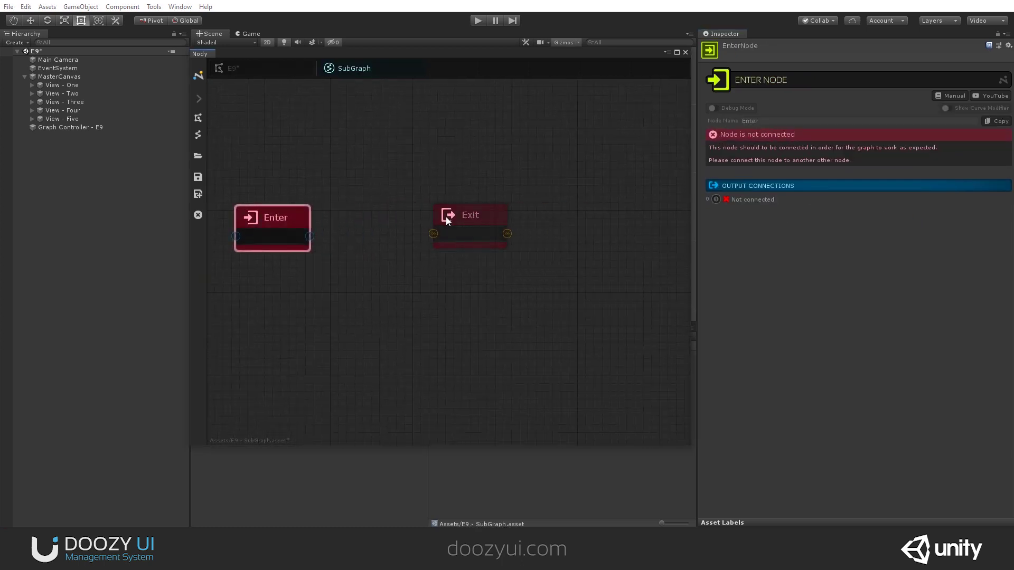
left_click_drag(446, 217, 543, 221)
left_click(350, 196)
left_click(286, 215)
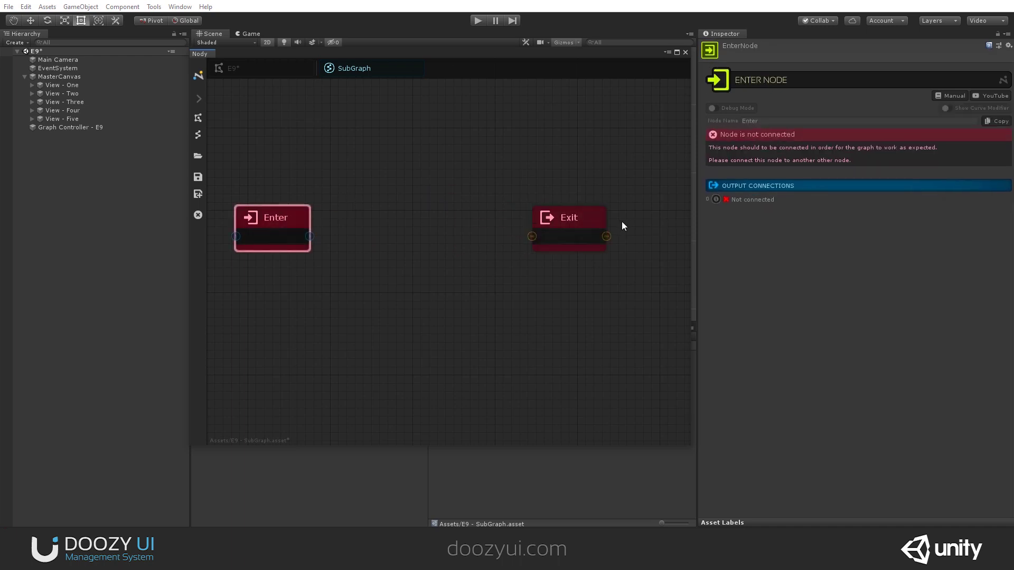
left_click(575, 227)
key("f")
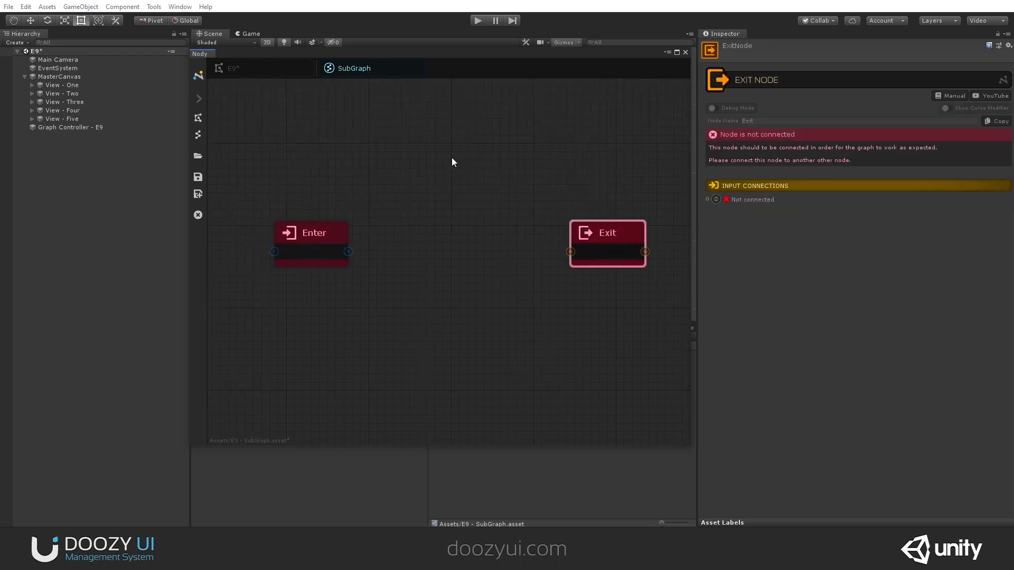
Step: Paste the copied nodes Two, Three, Four and Five into the sub-graph
right_click(452, 159)
left_click(465, 172)
scroll(396, 190, "down", 2)
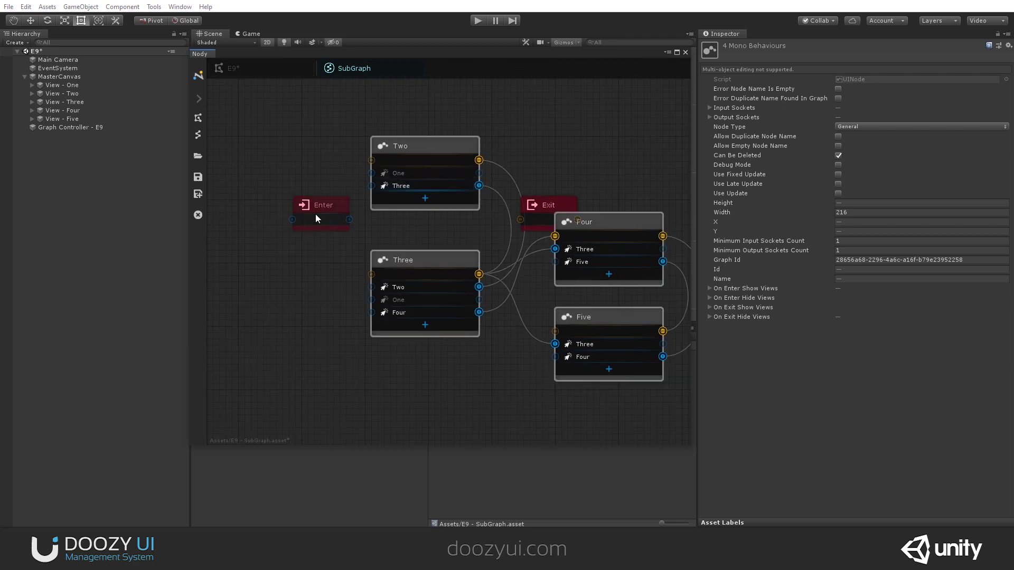
Step: Move the Enter node clear of the pasted nodes and connect its output to node Two's input
middle_click_drag(315, 216, 391, 211)
left_click_drag(391, 212, 308, 213)
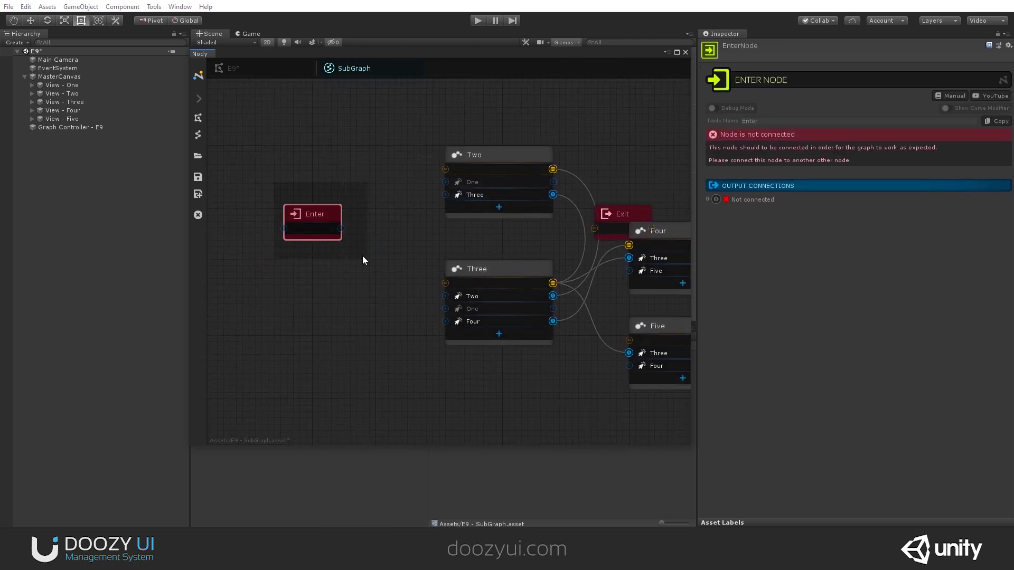
left_click(361, 273)
left_click_drag(343, 229, 448, 172)
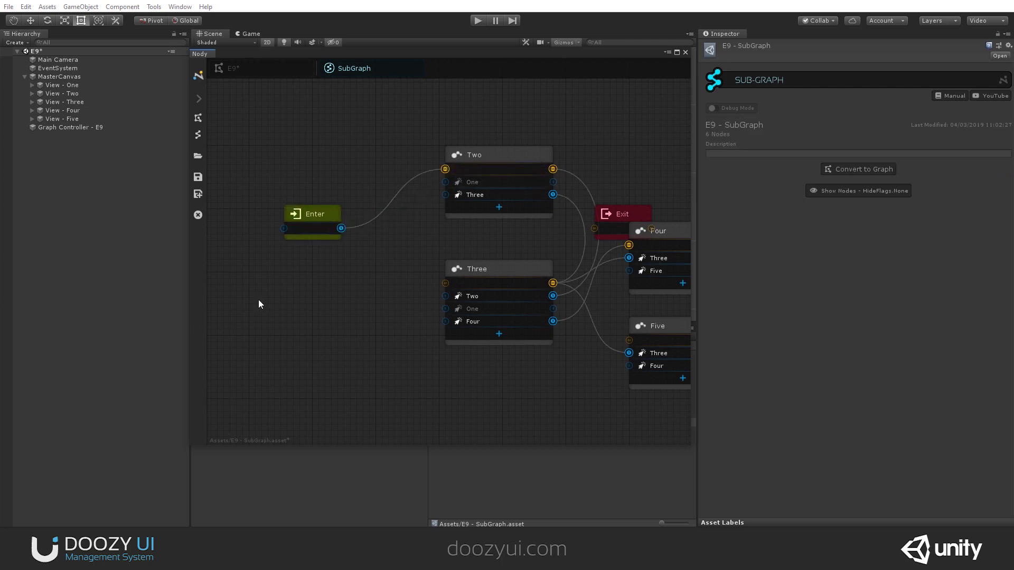
left_click_drag(335, 215, 342, 209)
scroll(482, 232, "down", 2)
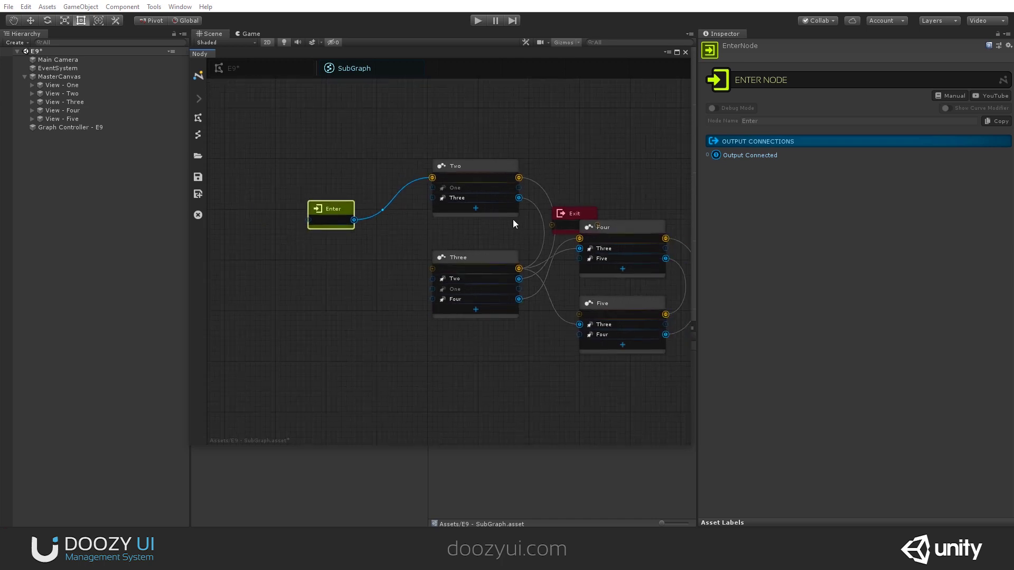
Step: Place the Exit node just below Enter and connect the One outputs of nodes Two and Three to it
middle_click_drag(512, 219, 443, 184)
left_click_drag(452, 198, 237, 259)
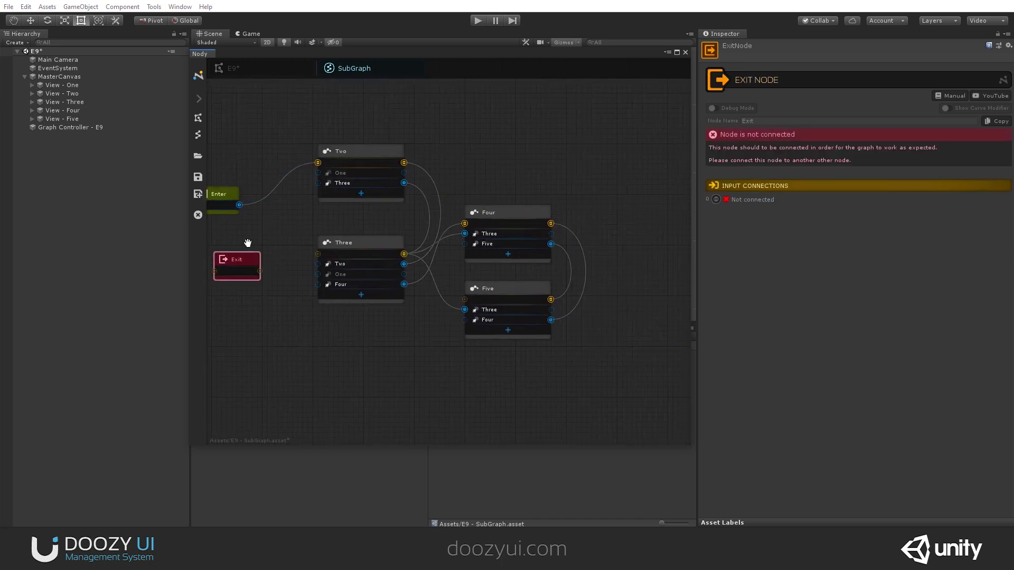
scroll(370, 243, "up", 3)
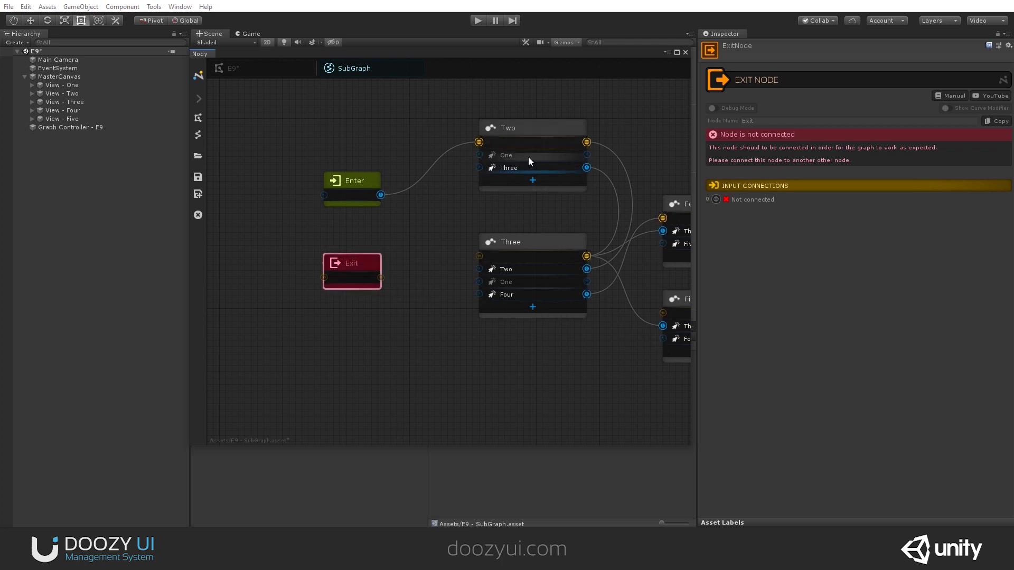
left_click_drag(525, 157, 354, 276)
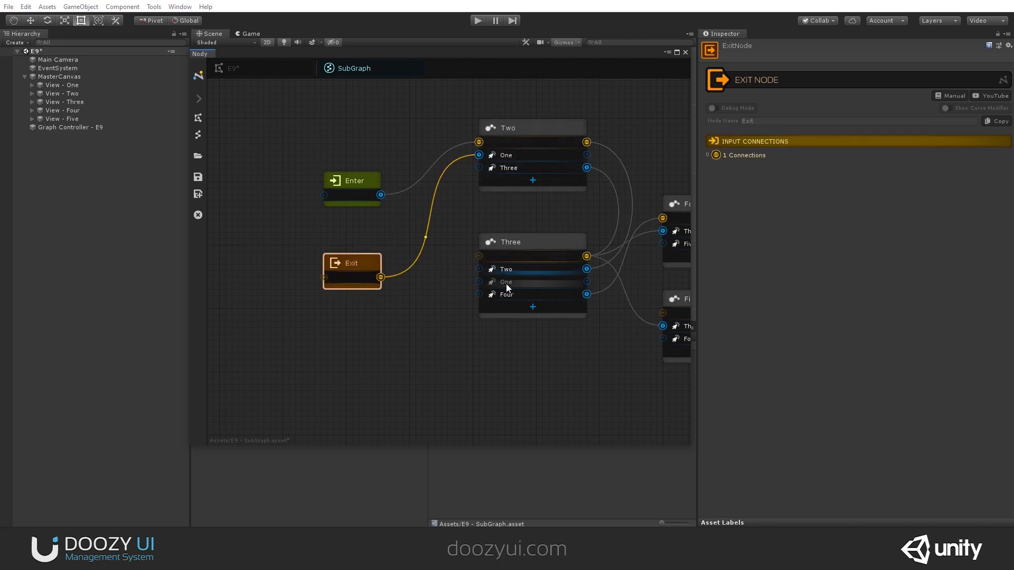
left_click_drag(506, 283, 348, 226)
middle_click_drag(416, 299, 405, 307)
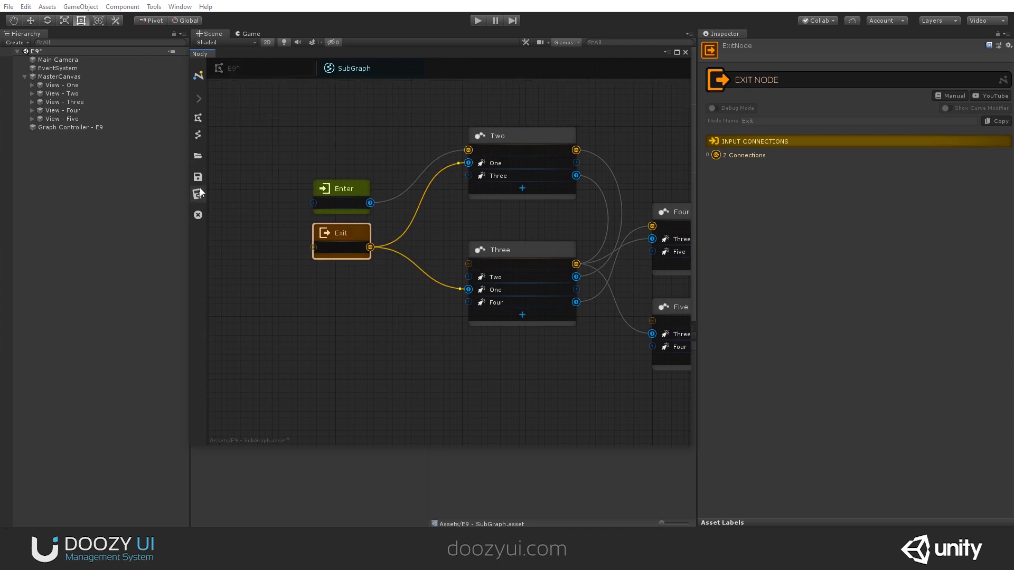
Step: Return to the E9 graph and delete nodes Two, Three, Four and Five from it
left_click(267, 68)
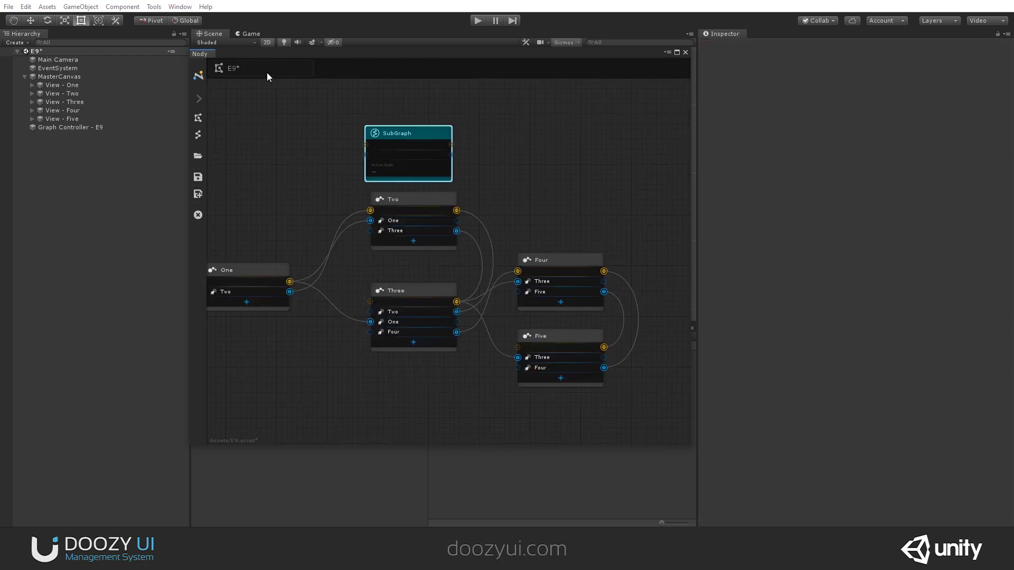
middle_click_drag(329, 160, 380, 169)
middle_click_drag(357, 210, 367, 159)
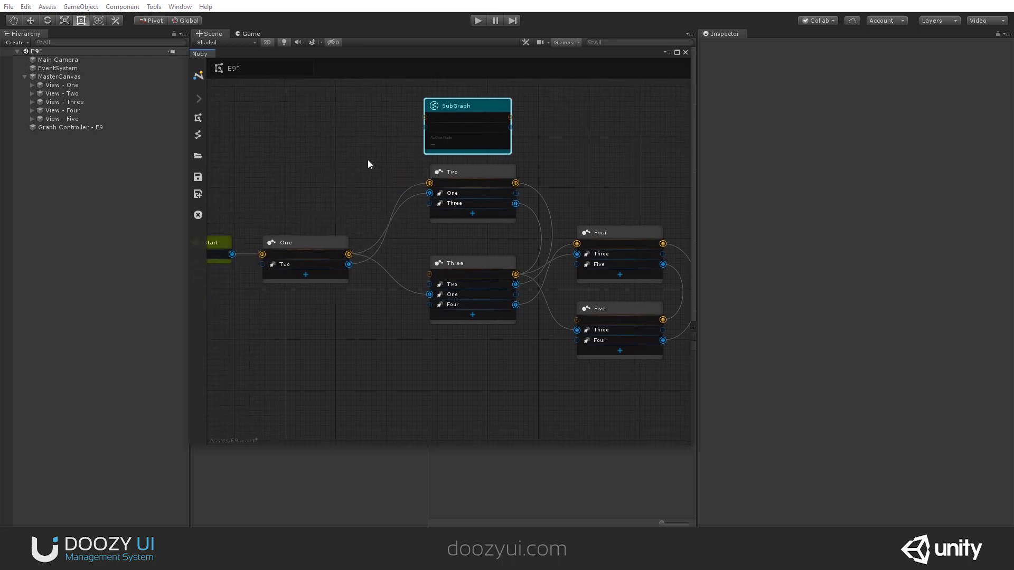
scroll(366, 158, "down", 2)
left_click_drag(369, 171, 610, 363)
key("Delete")
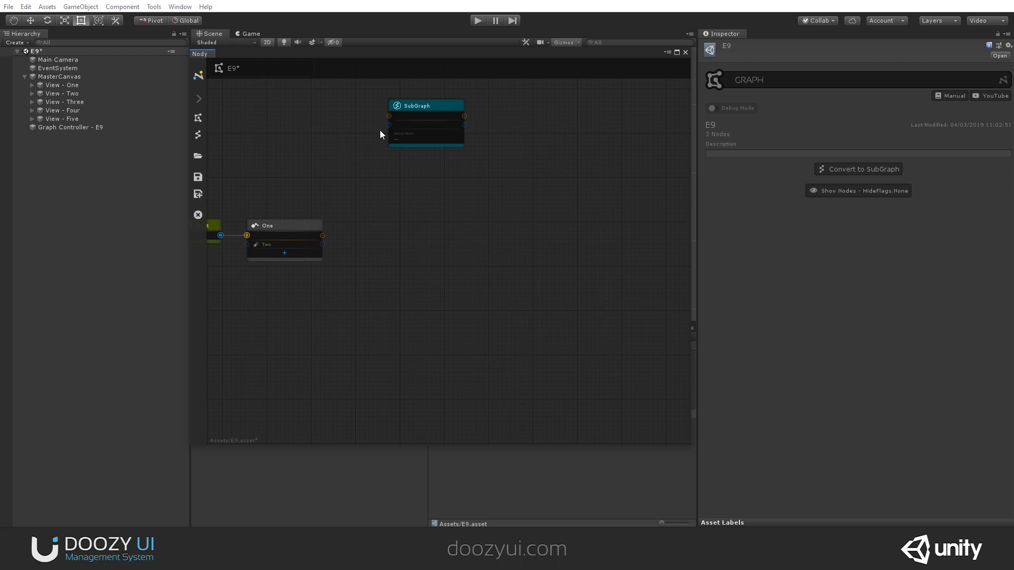
Step: Place the SubGraph node beside node One, then connect One's Two output to its input and its output back to node One
left_click_drag(416, 110, 388, 226)
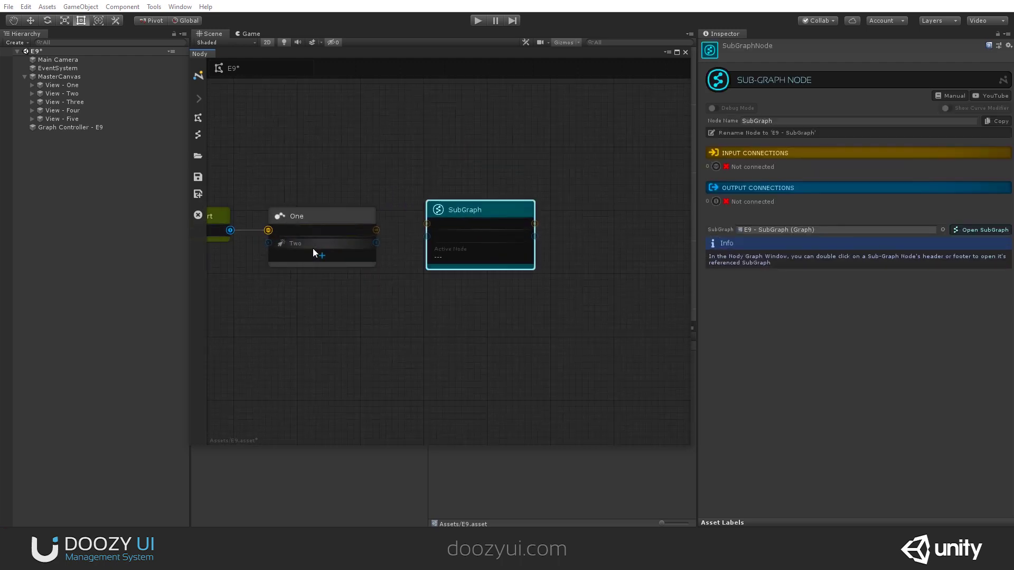
scroll(312, 248, "up", 1)
left_click_drag(417, 241, 478, 219)
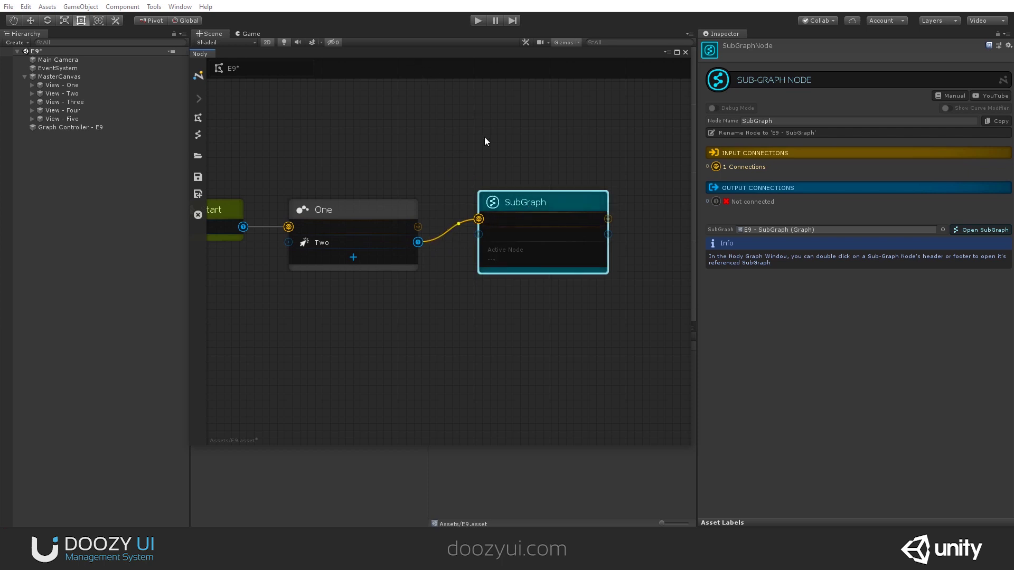
left_click_drag(478, 234, 418, 226)
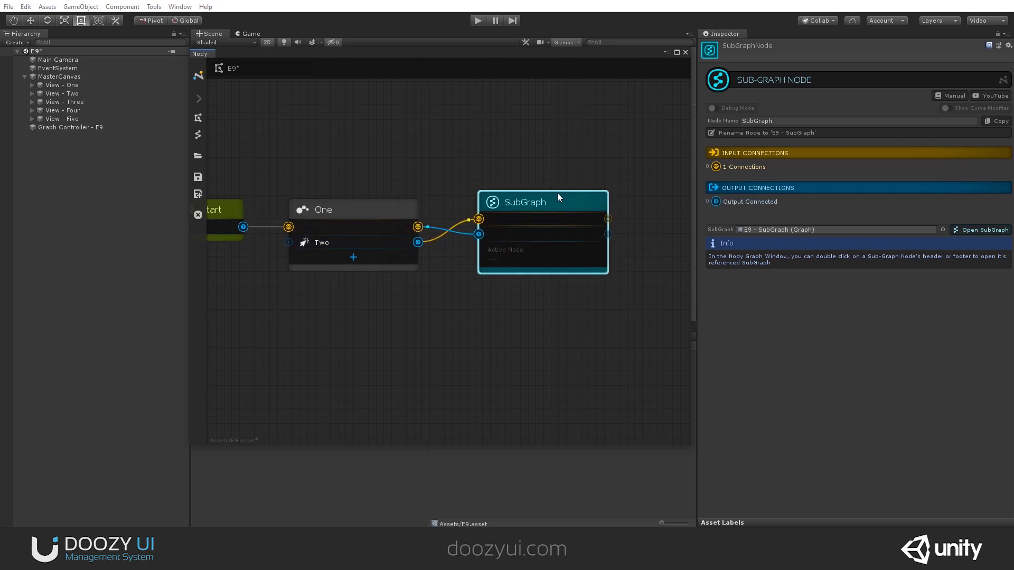
Step: Open the SubGraph node's graph and return to the E9 graph, twice, to examine the nodes inside it
scroll(486, 164, "down", 1)
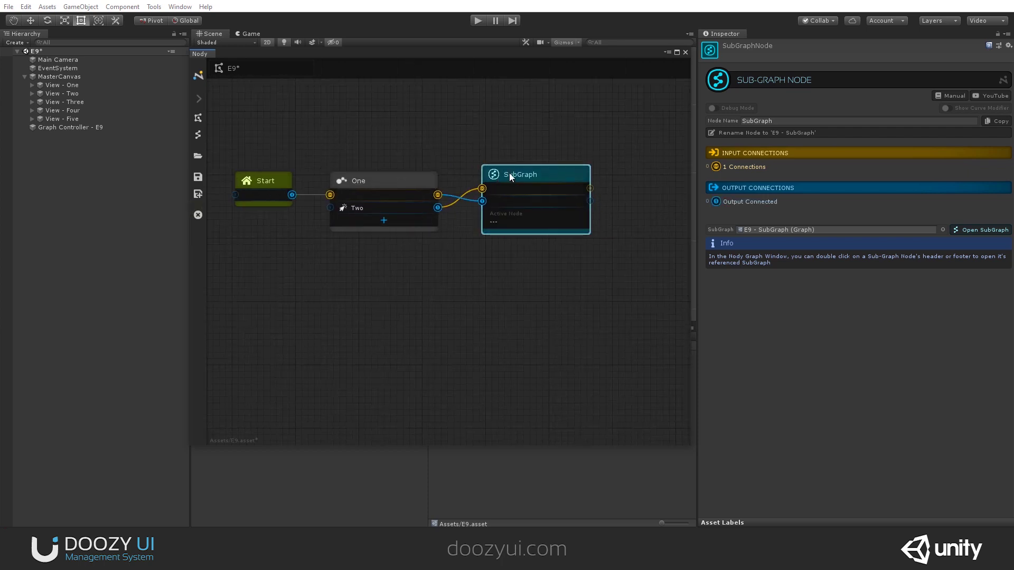
double_click(509, 173)
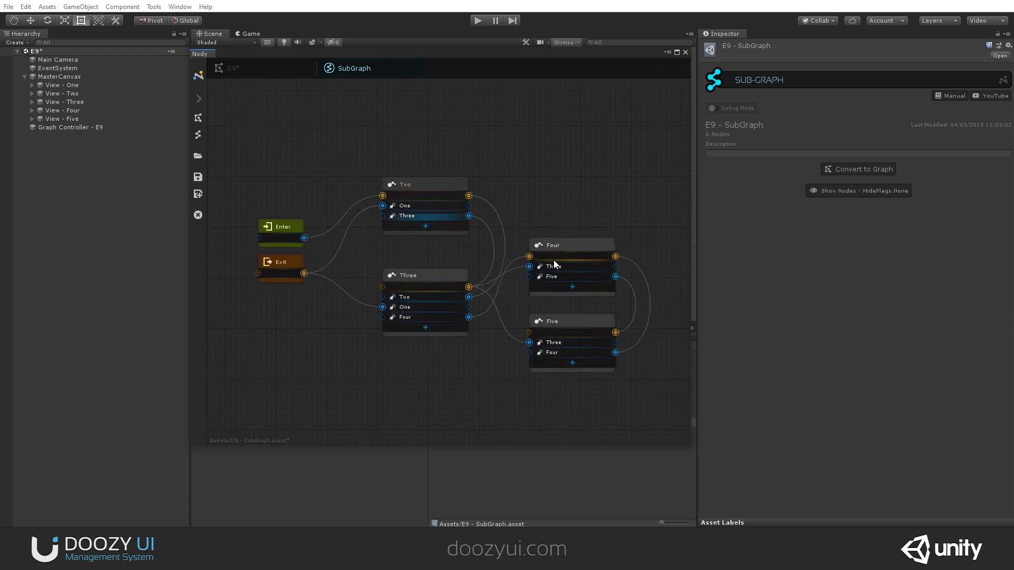
left_click(227, 69)
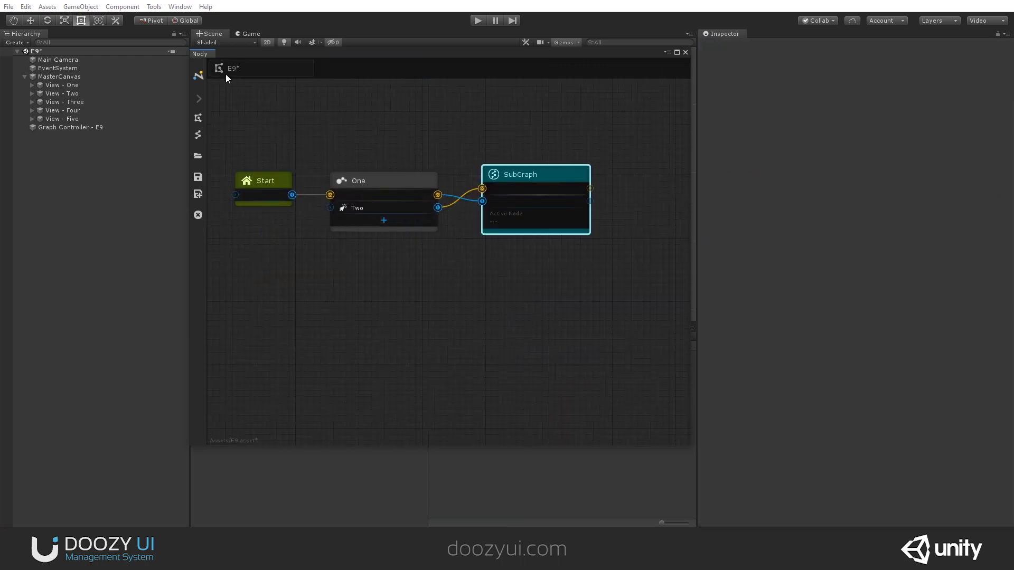
double_click(499, 172)
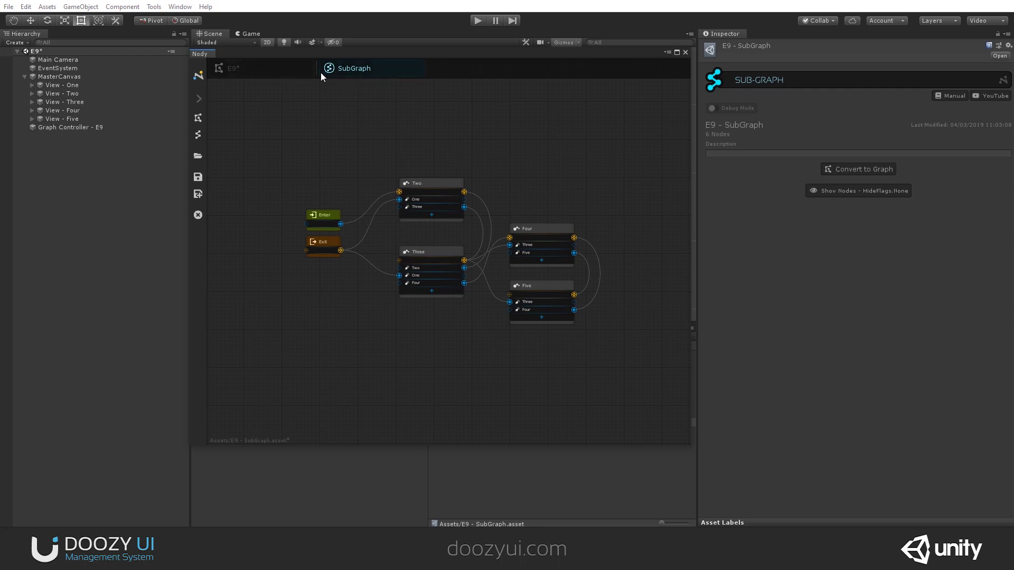
left_click(253, 72)
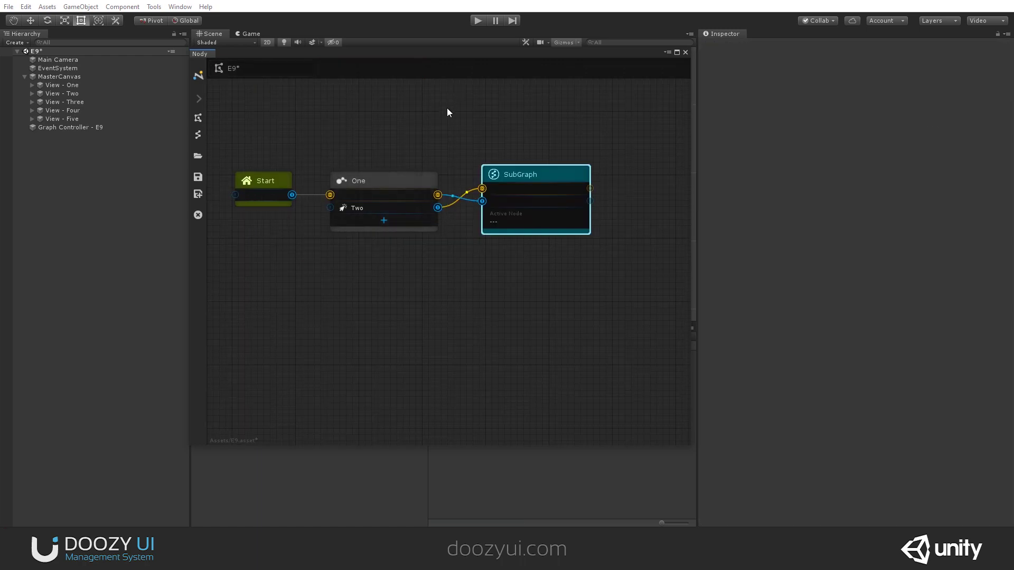
Step: Reposition the Nody window, start play mode, and shrink the window to uncover more of the game view
left_click_drag(365, 52, 320, 122)
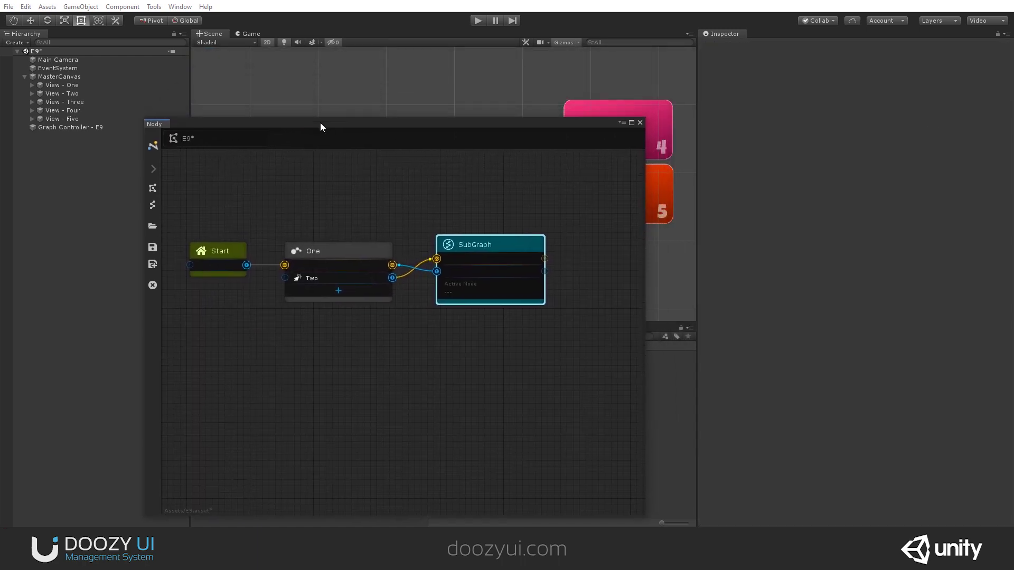
left_click_drag(258, 132, 299, 99)
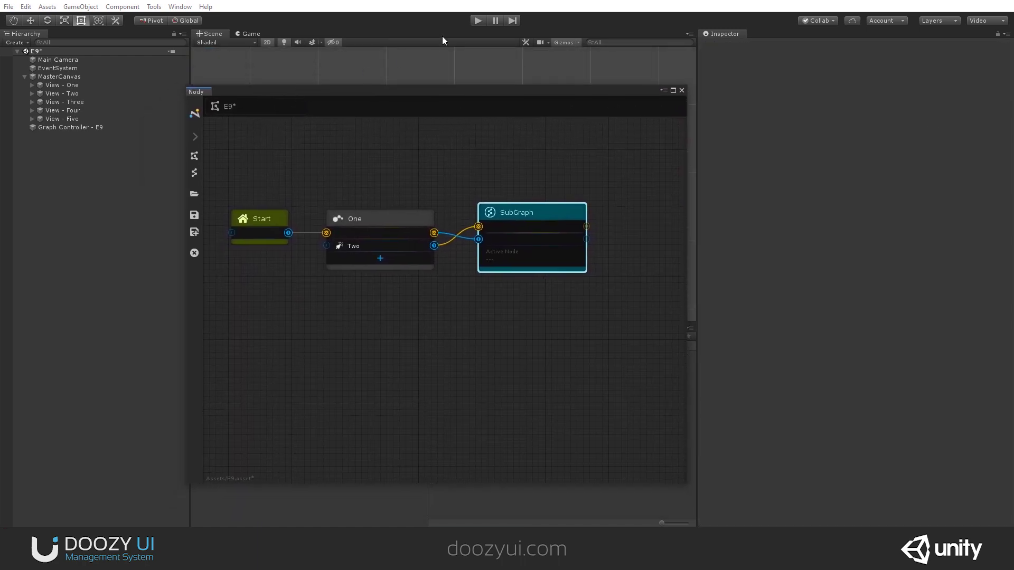
key("ctrl+p")
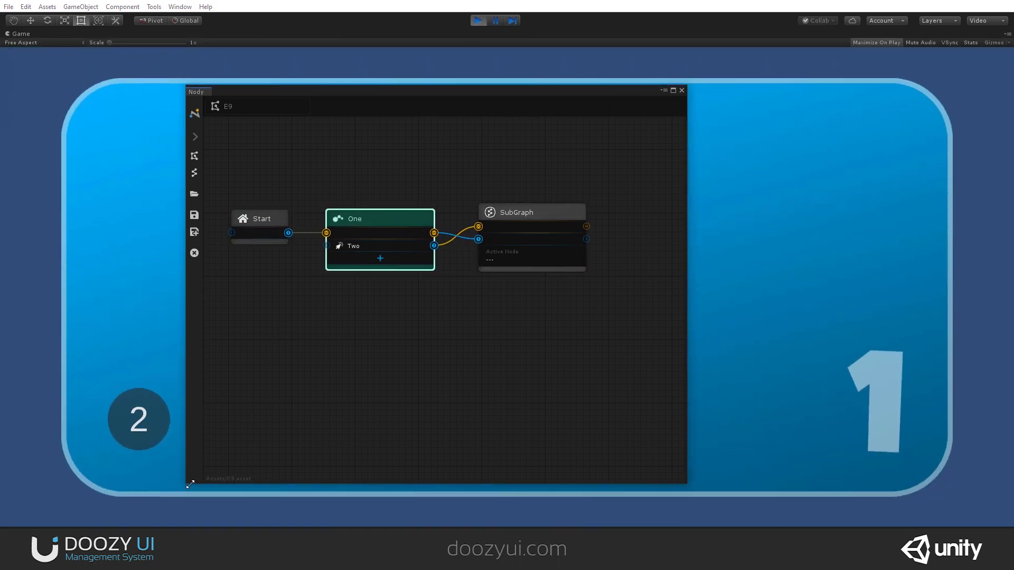
left_click_drag(190, 484, 255, 379)
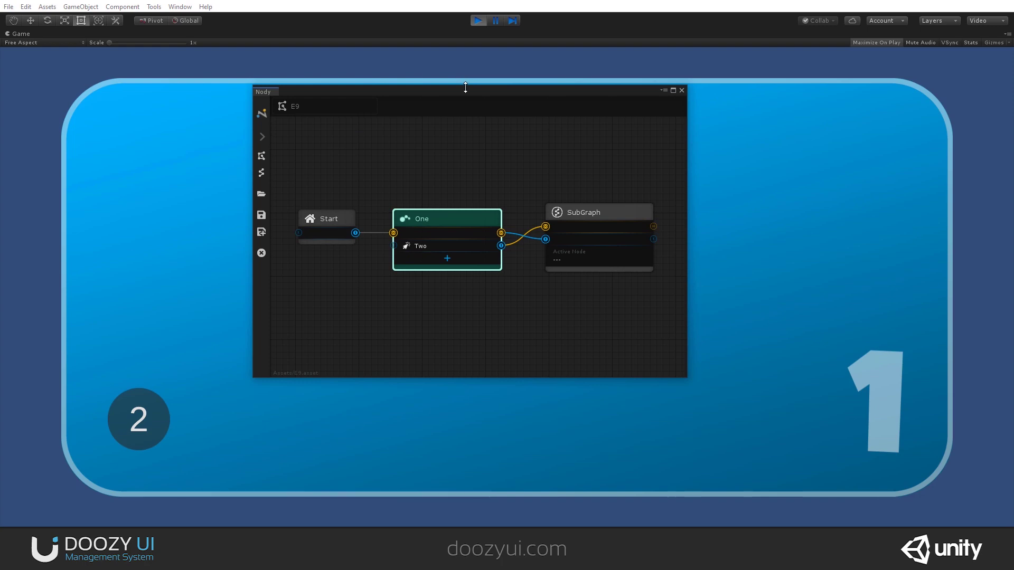
Step: Move the Nody window higher and navigate the running game from view One through Two and Three to Four
left_click_drag(464, 91, 507, 55)
left_click(165, 429)
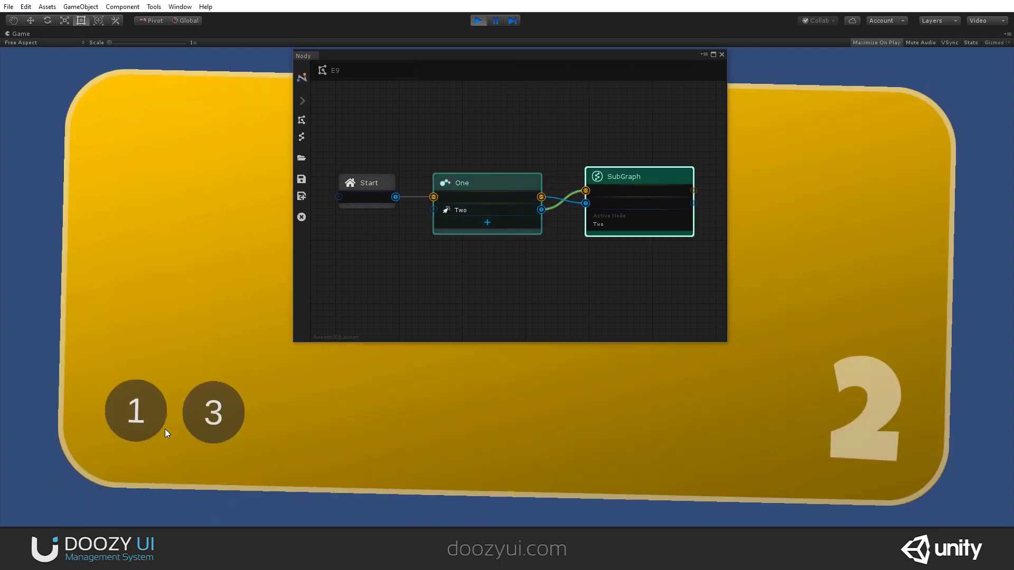
left_click(211, 429)
left_click(359, 428)
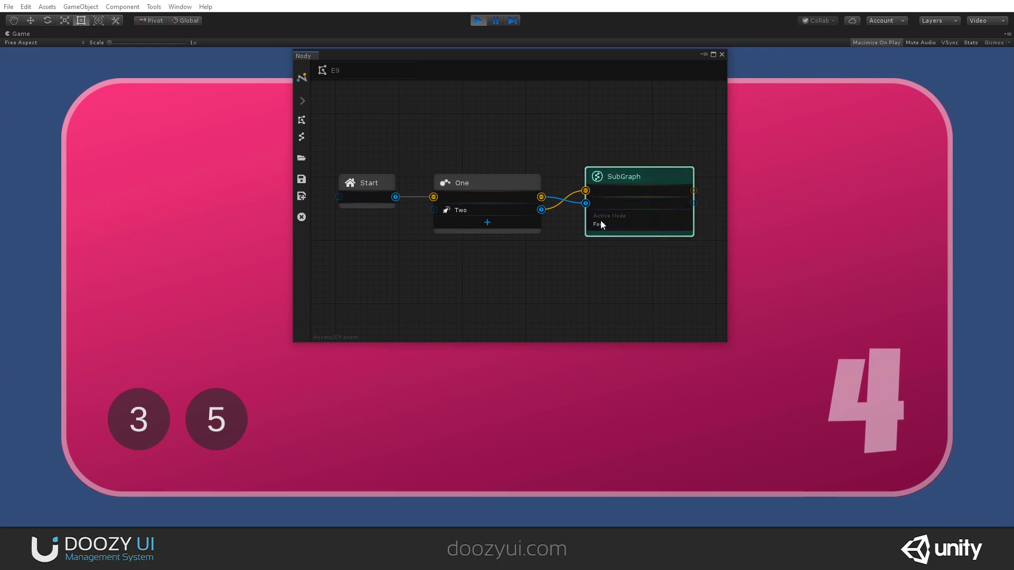
Step: Navigate the game from view Four to Five, back through Four and Three to One, checking the SubGraph node's active node
scroll(612, 216, "up", 3)
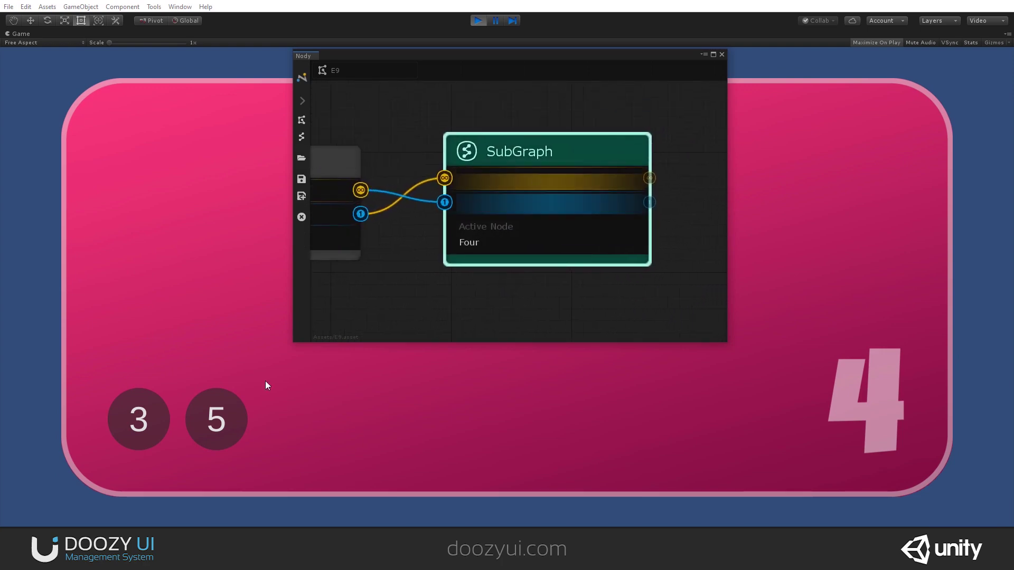
left_click(217, 419)
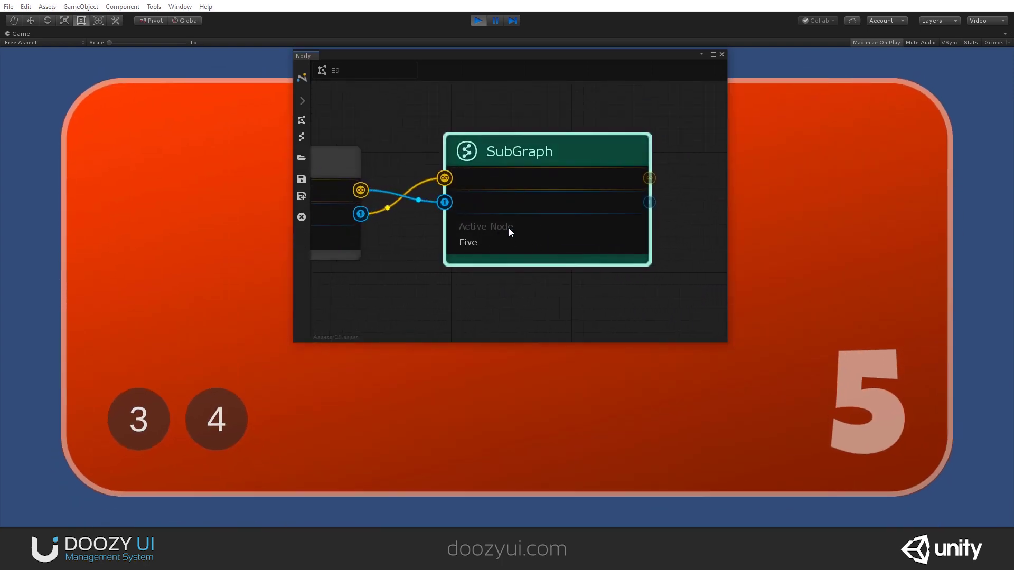
left_click(230, 427)
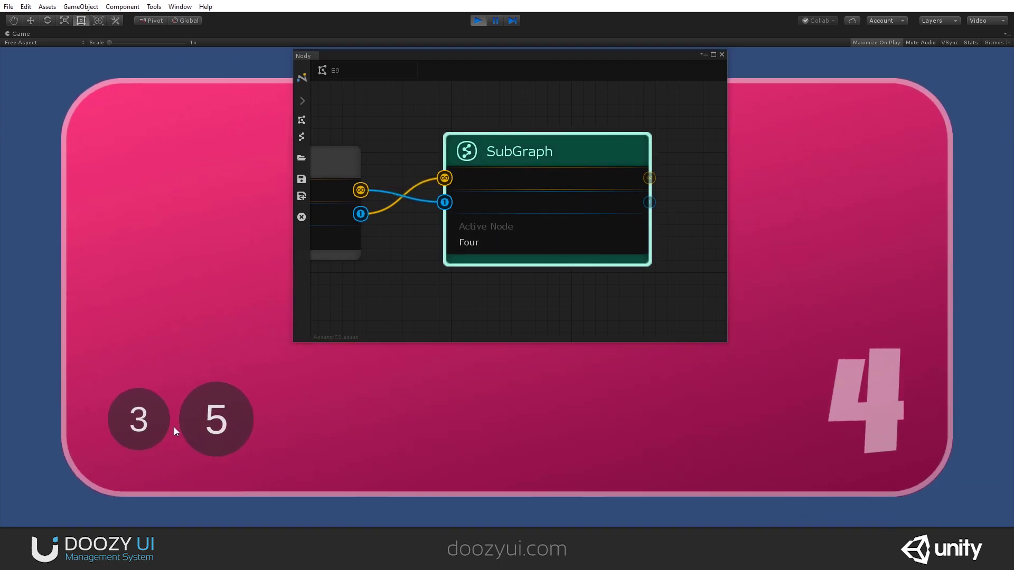
left_click(157, 422)
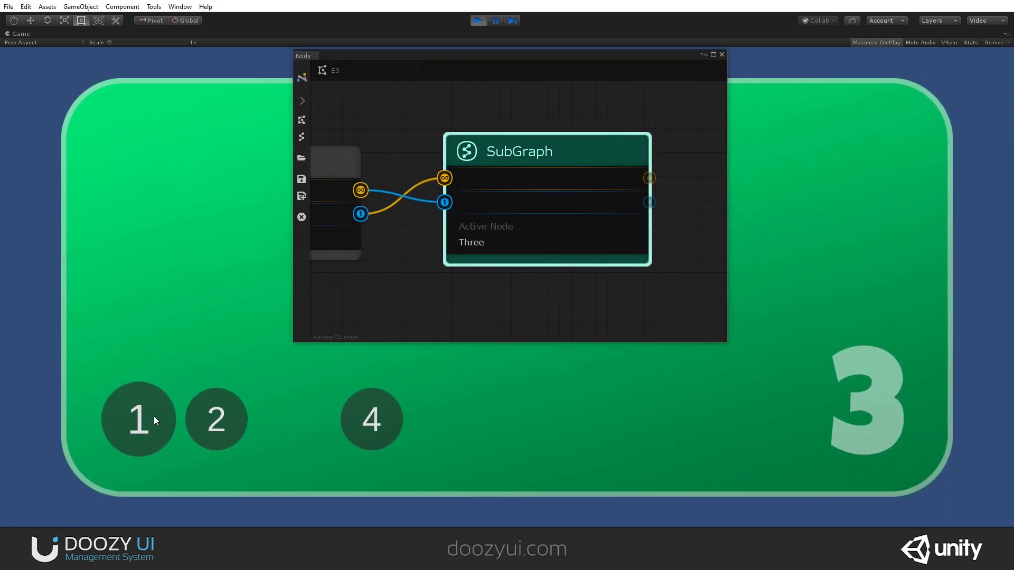
left_click(148, 442)
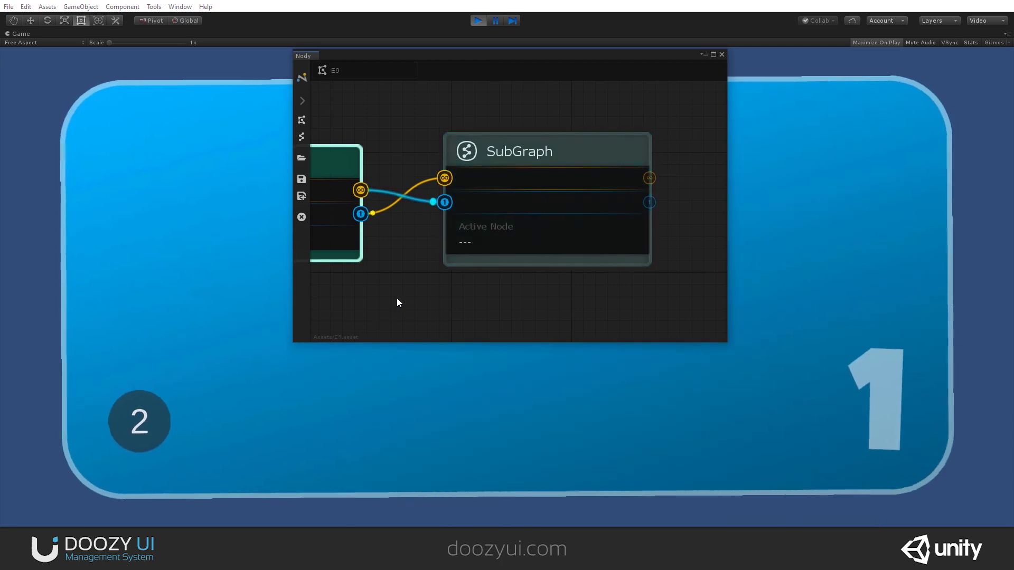
Step: Go to view Two, open the SubGraph node's graph, and switch to view One and back to Two to examine its Enter and Exit nodes
left_click(146, 419)
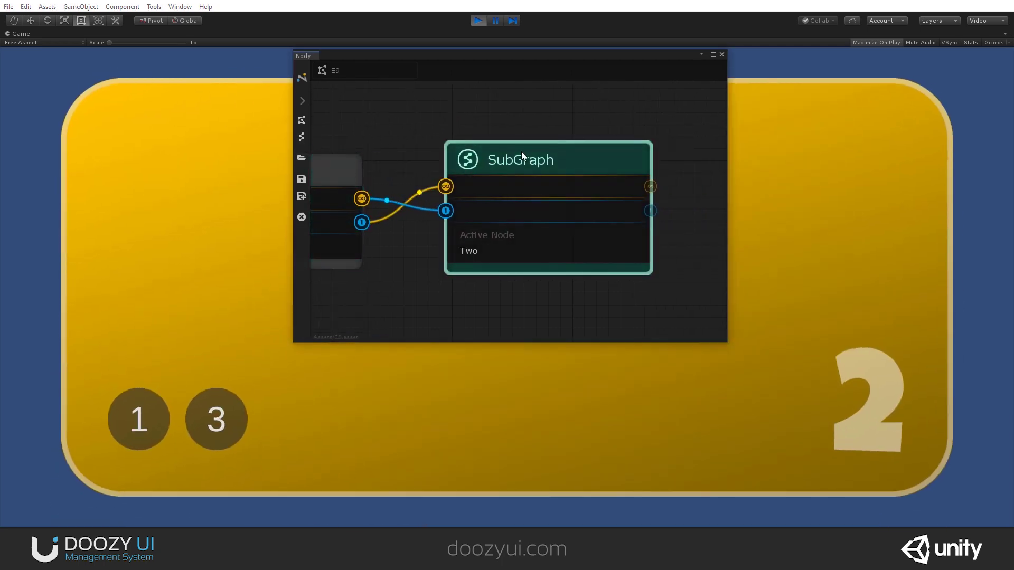
double_click(522, 153)
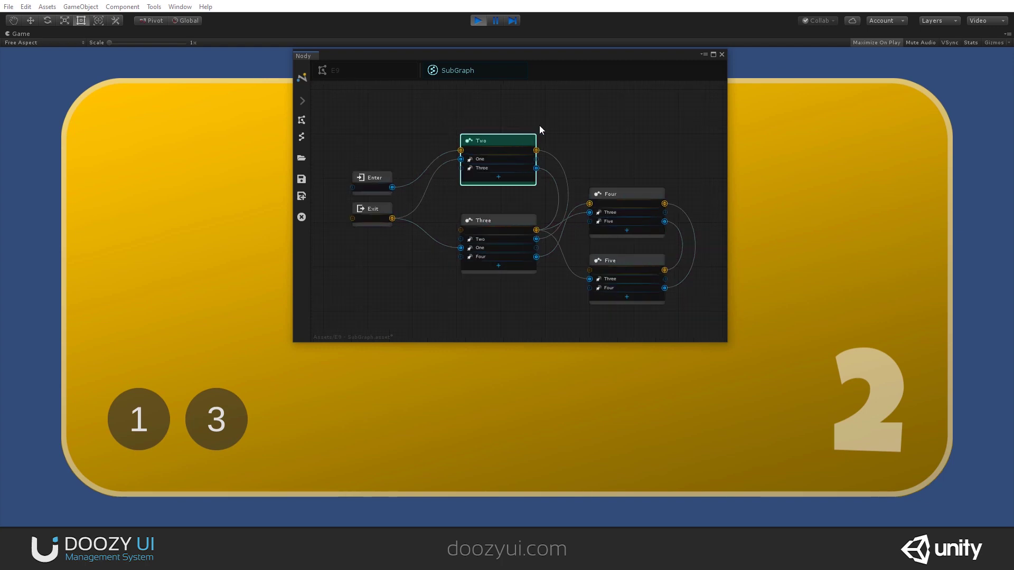
left_click(130, 401)
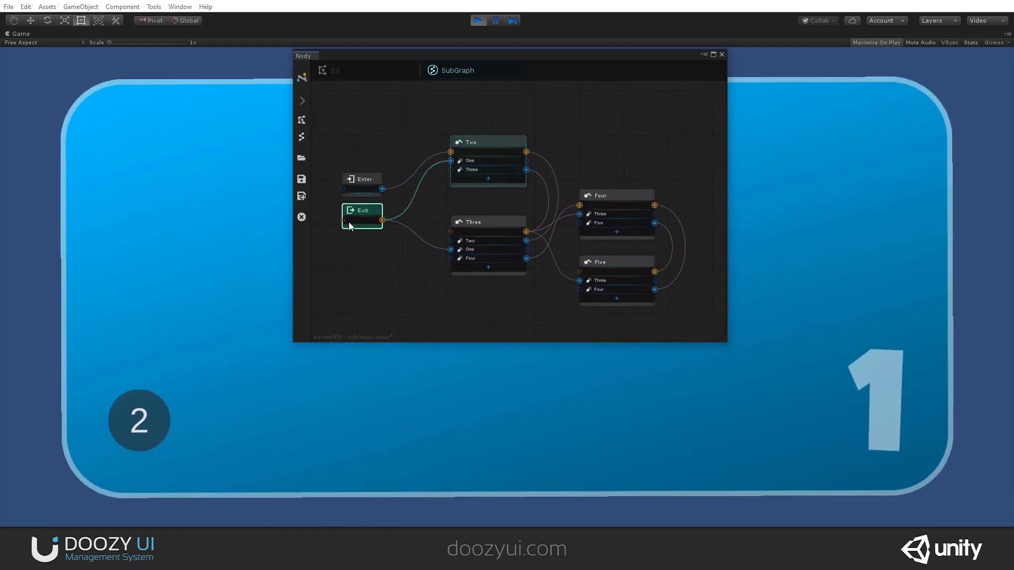
left_click(152, 402)
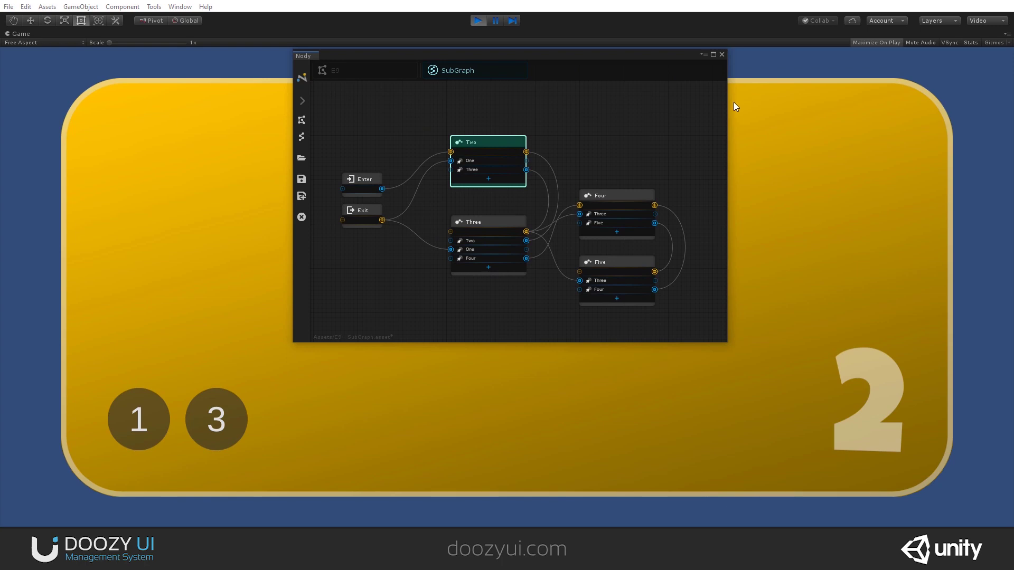
Step: Widen the Nody window and navigate the game through views Three, Four, Five, Three, Two and One to follow the active sub-graph node
left_click_drag(728, 107, 933, 93)
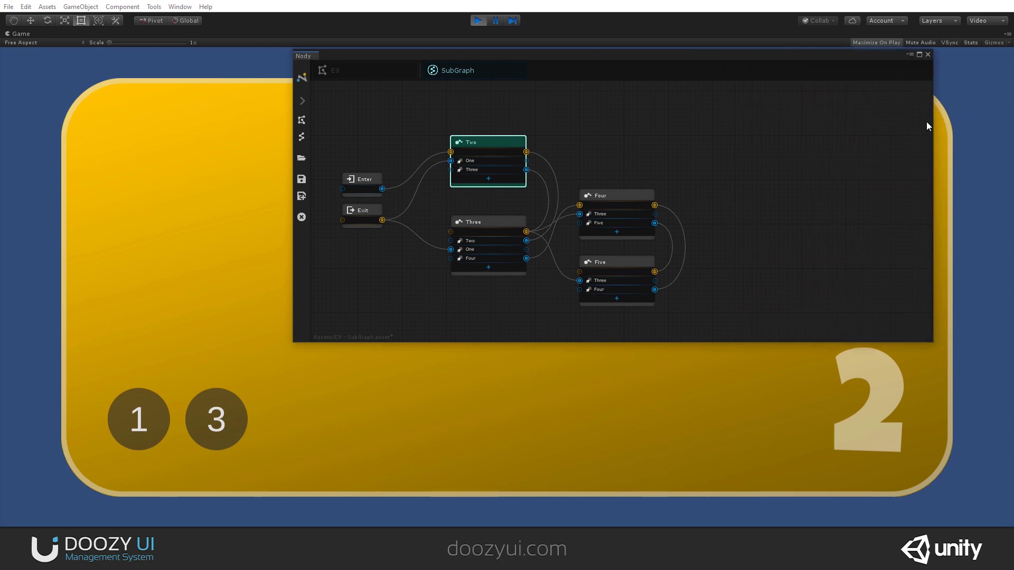
left_click_drag(933, 124, 791, 130)
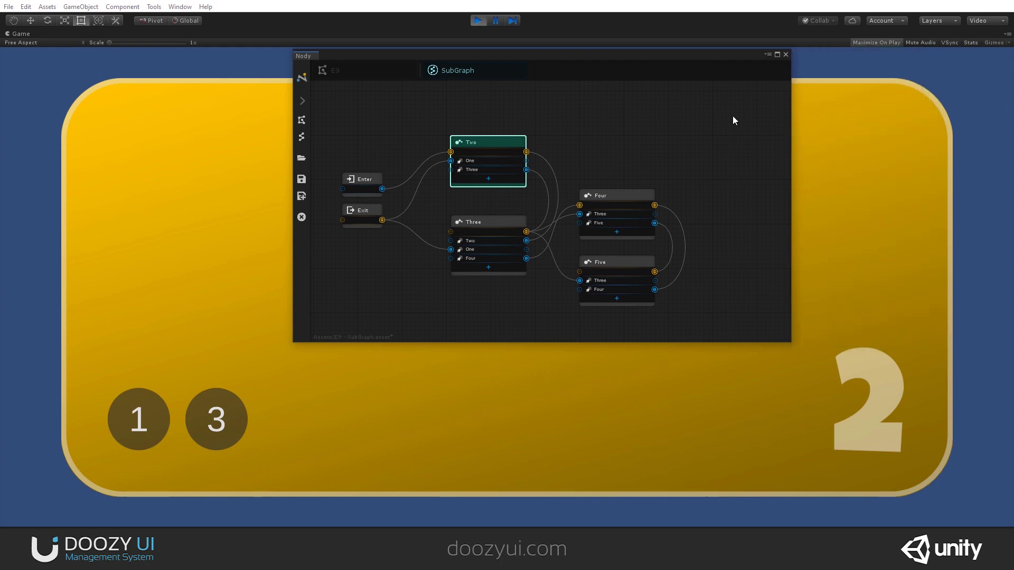
left_click(213, 431)
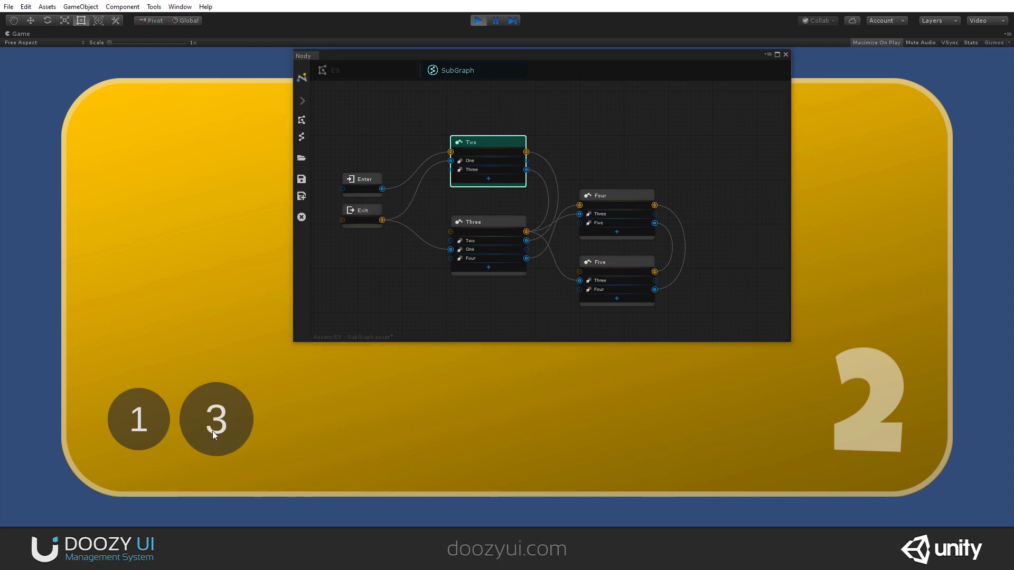
left_click(386, 425)
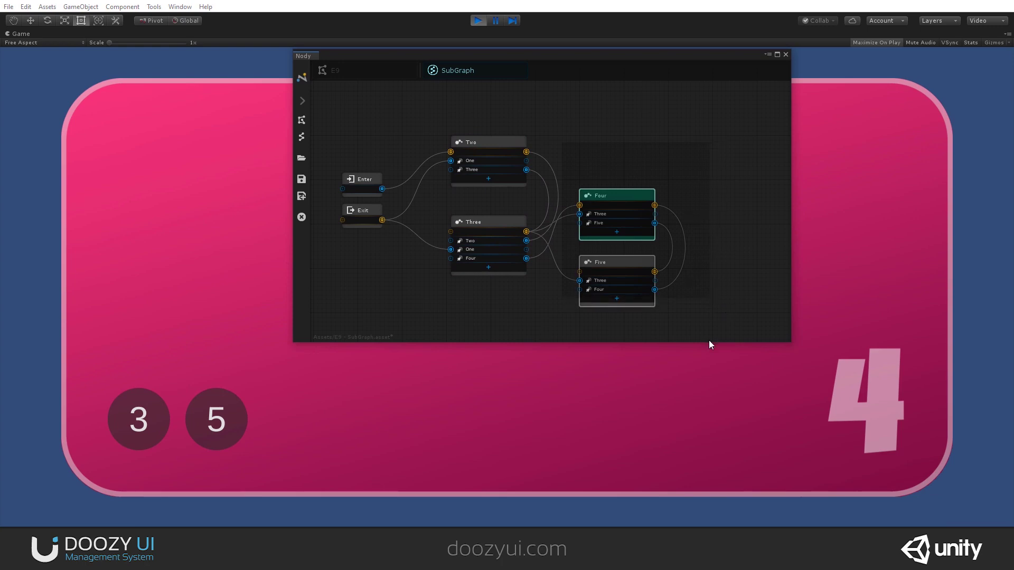
left_click(216, 429)
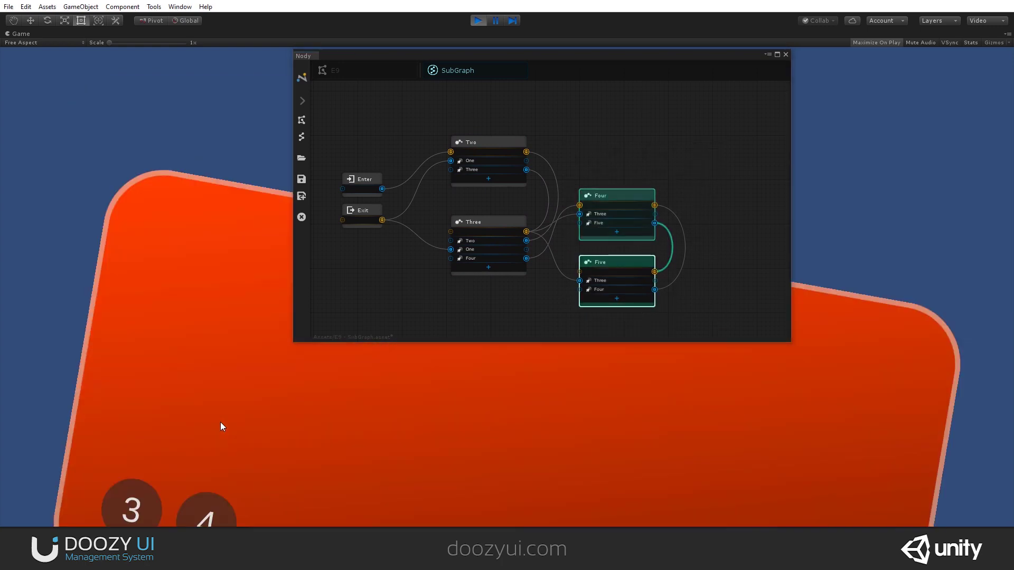
left_click(147, 403)
left_click(211, 423)
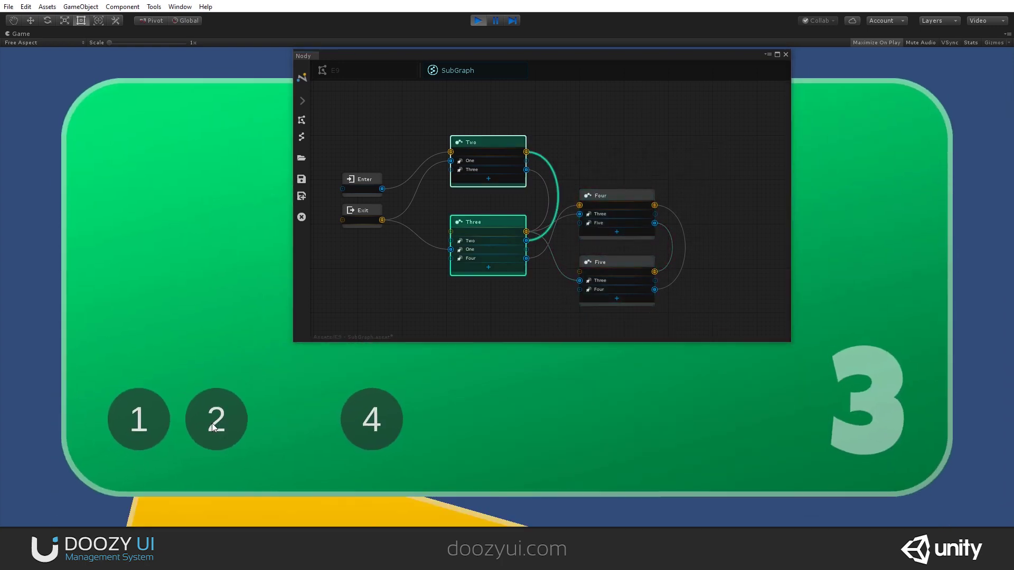
left_click(144, 423)
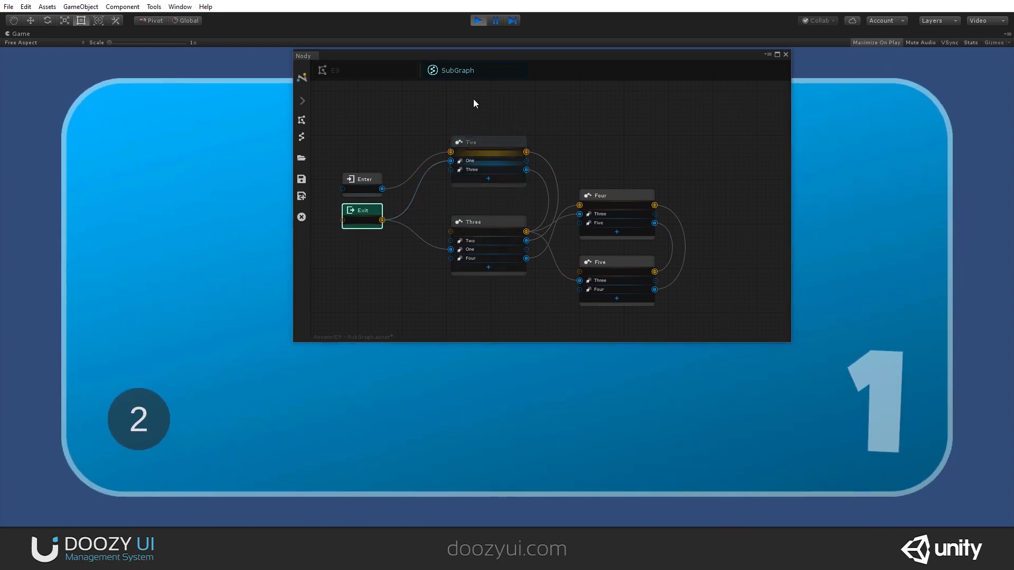
Step: Return to the E9 graph, stop play mode, and enlarge the Nody window
left_click(383, 72)
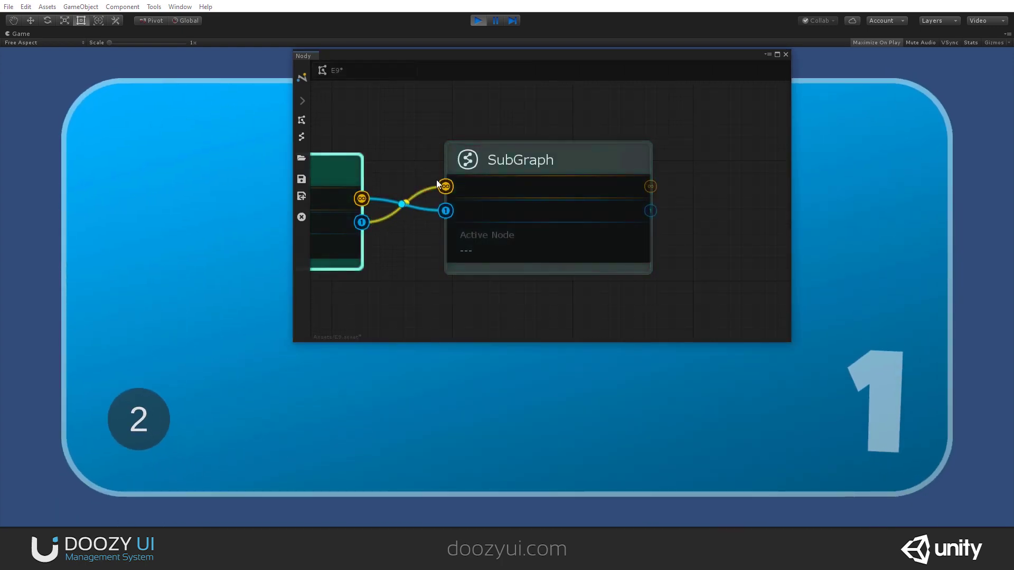
left_click(478, 21)
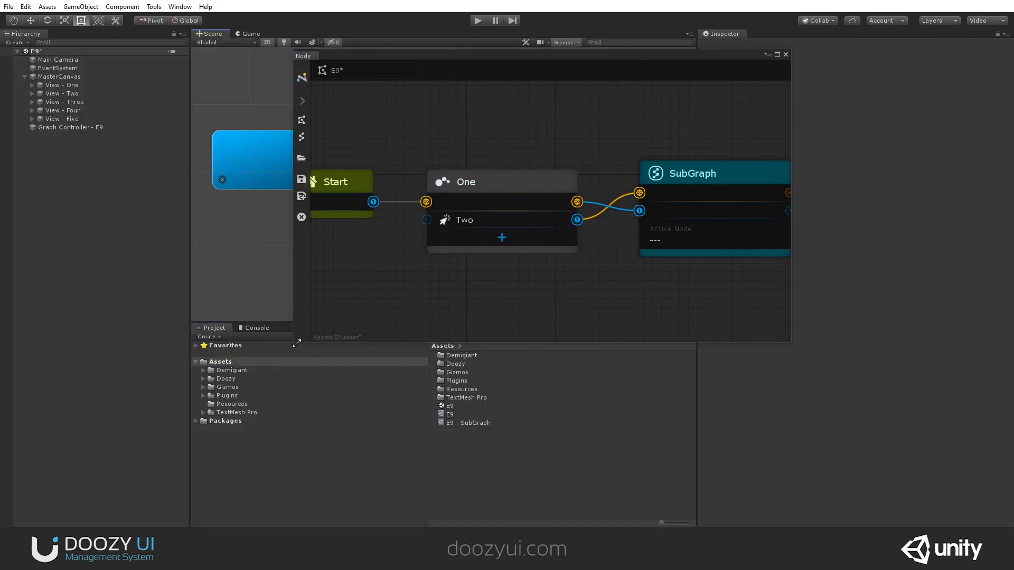
left_click_drag(294, 341, 222, 474)
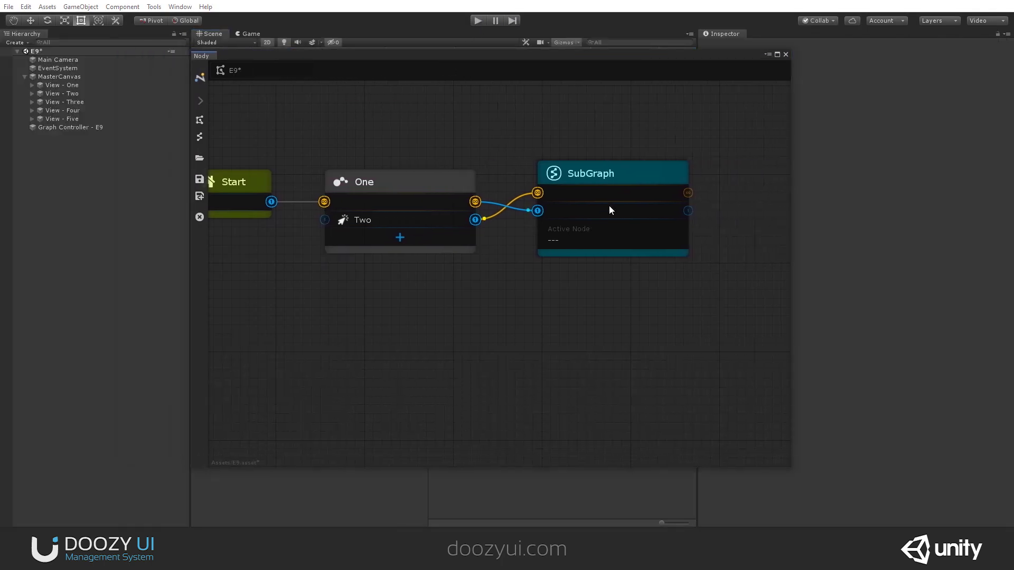
Step: Move the Nody window clear of the node's properties and rename the SubGraph node to SubGraph 1
left_click(597, 171)
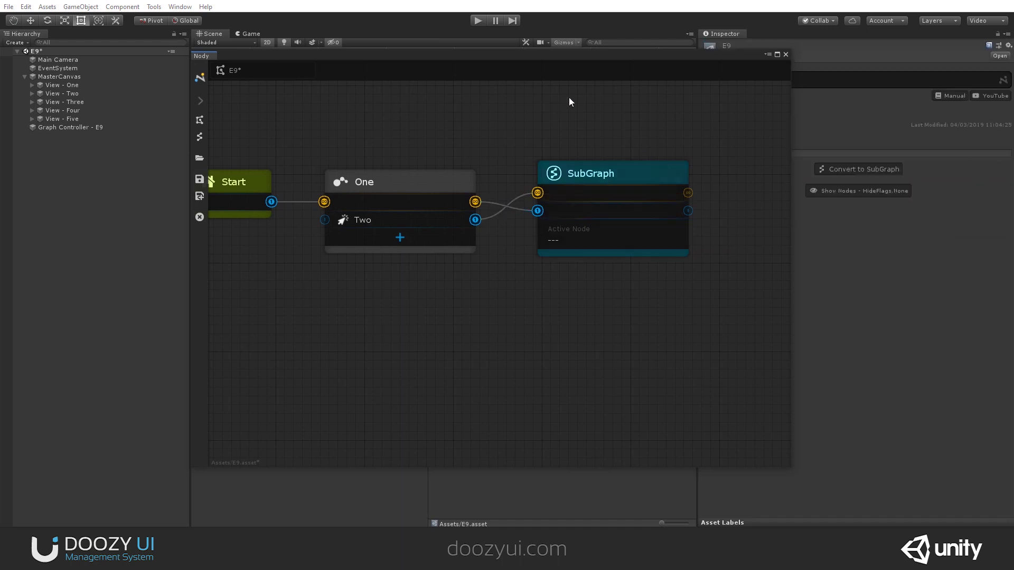
left_click_drag(189, 169, 100, 169)
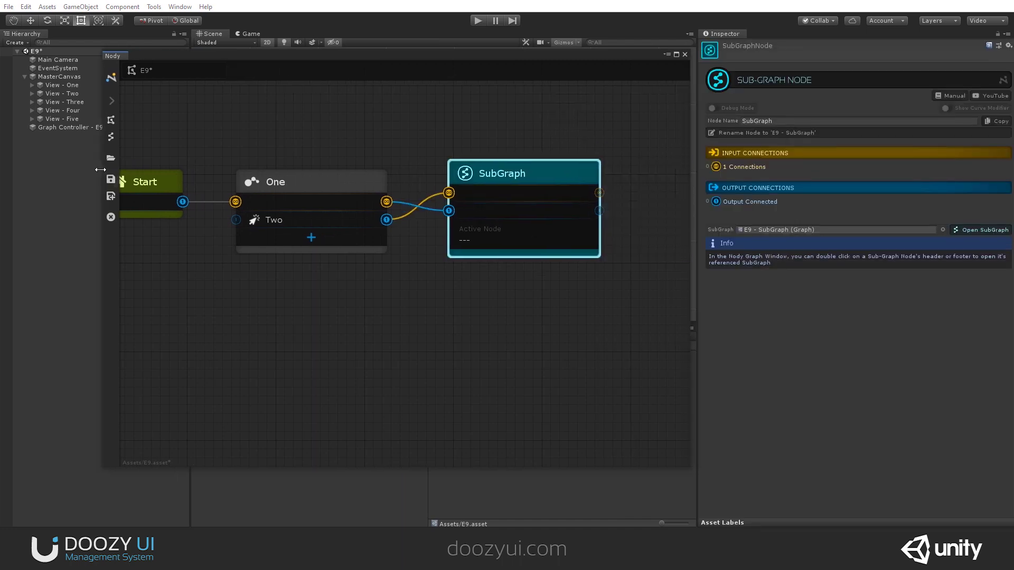
left_click(795, 120)
left_click(806, 119)
type("1")
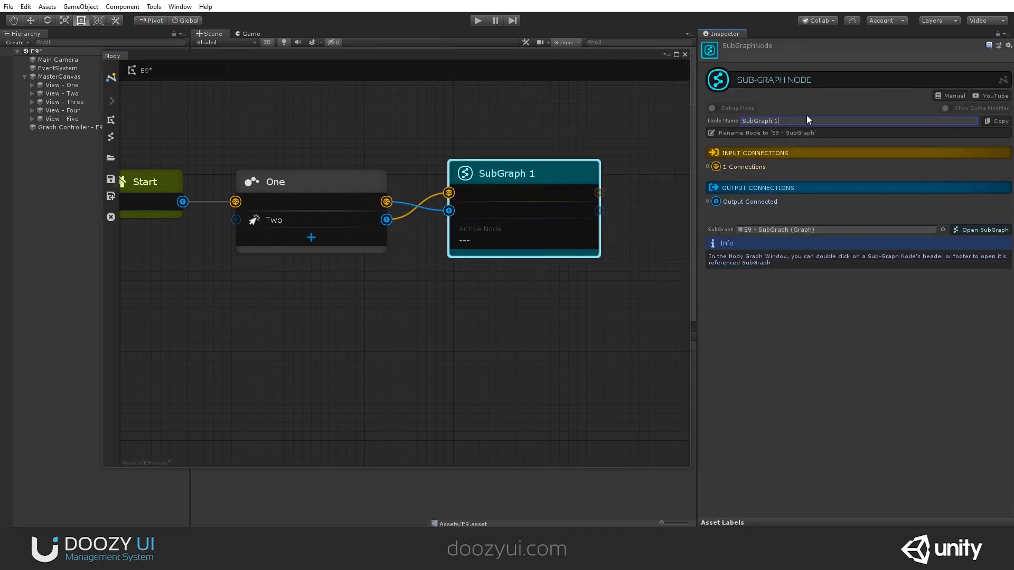
Step: Open the SubGraph 1 node's graph, return to the E9 graph to check the node, and reopen the sub-graph
double_click(557, 179)
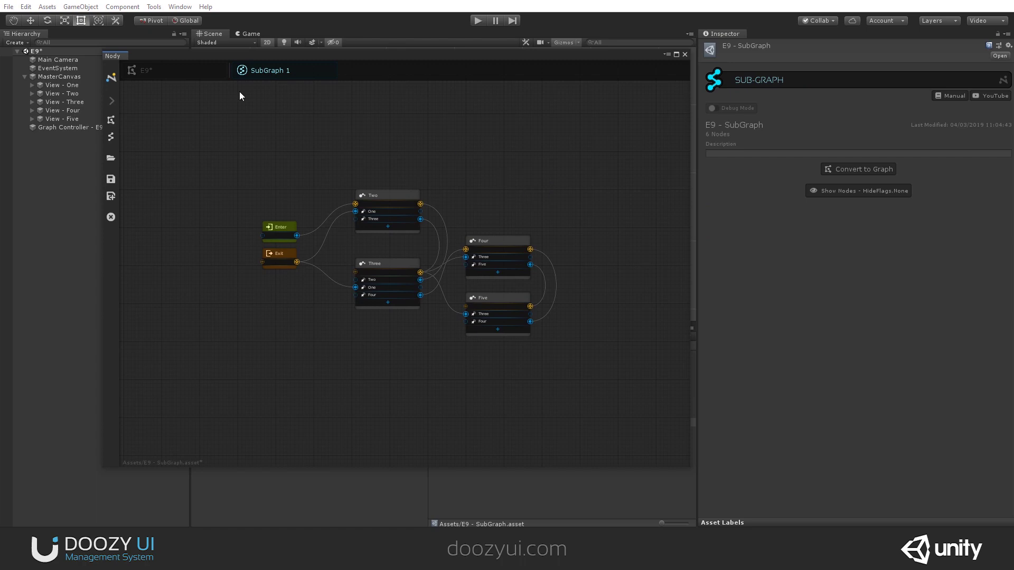
left_click(185, 72)
left_click(541, 179)
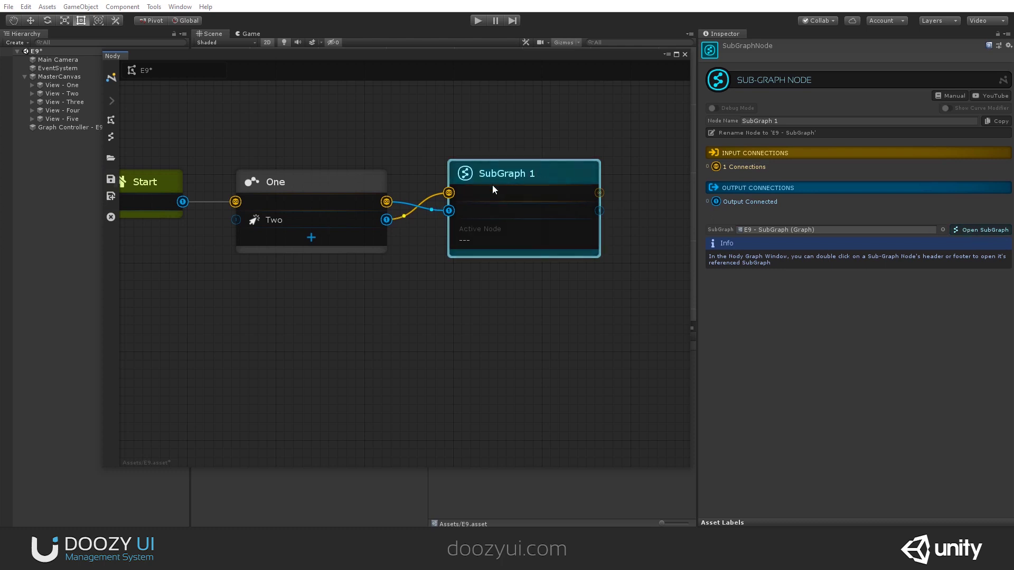
scroll(477, 169, "up", 2)
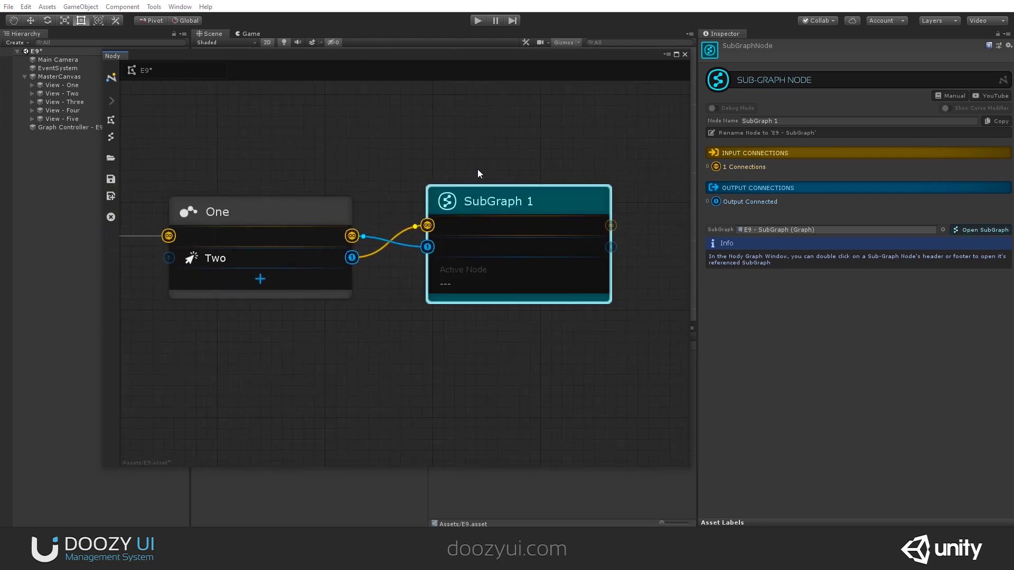
double_click(502, 189)
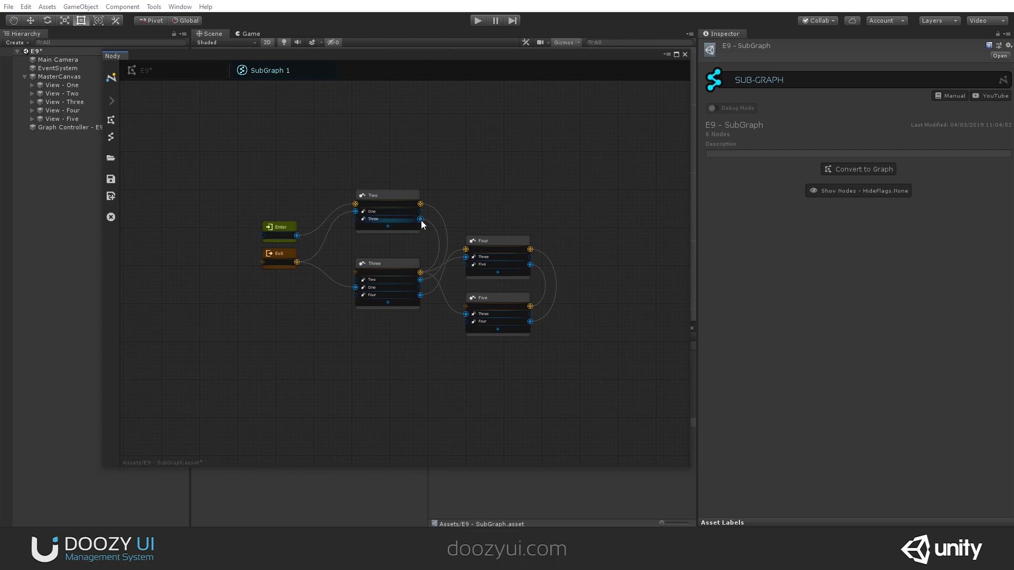
Step: Move nodes Four and Five together farther away from nodes Two and Three in the SubGraph 1 graph
middle_click_drag(420, 220, 347, 194)
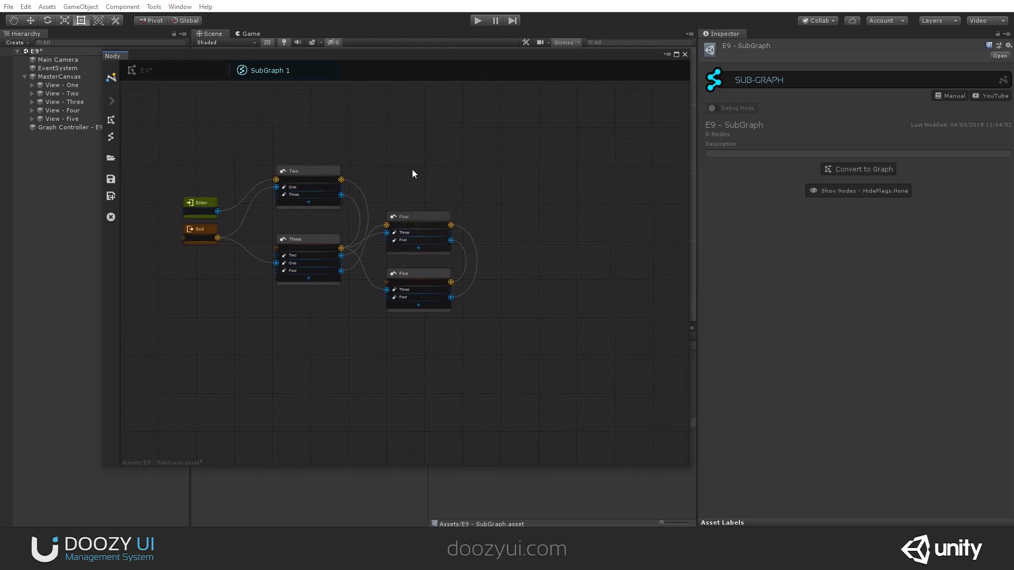
left_click_drag(479, 350, 510, 213)
left_click(412, 254)
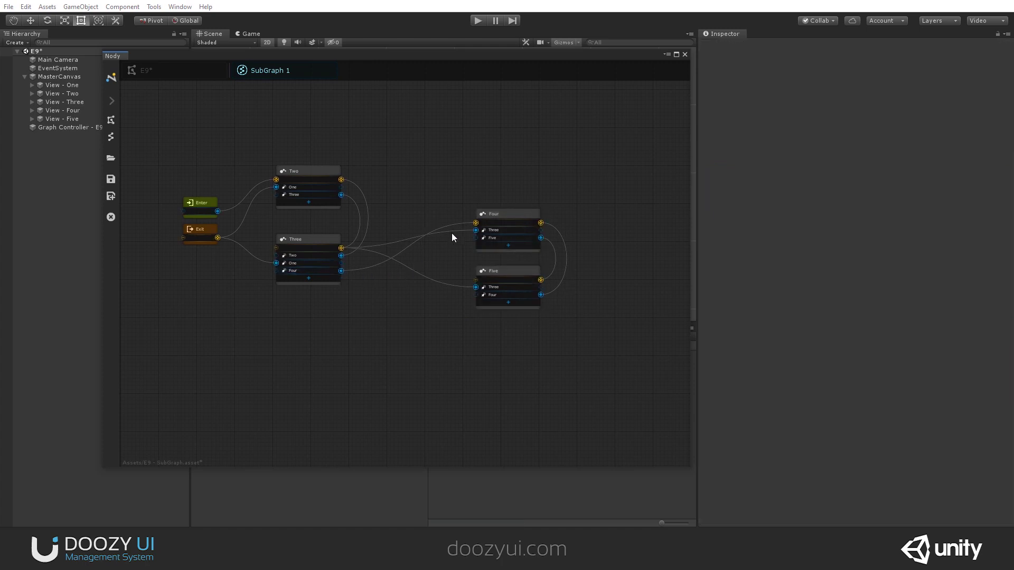
left_click_drag(448, 170, 584, 348)
left_click(524, 210)
left_click_drag(460, 166, 535, 242)
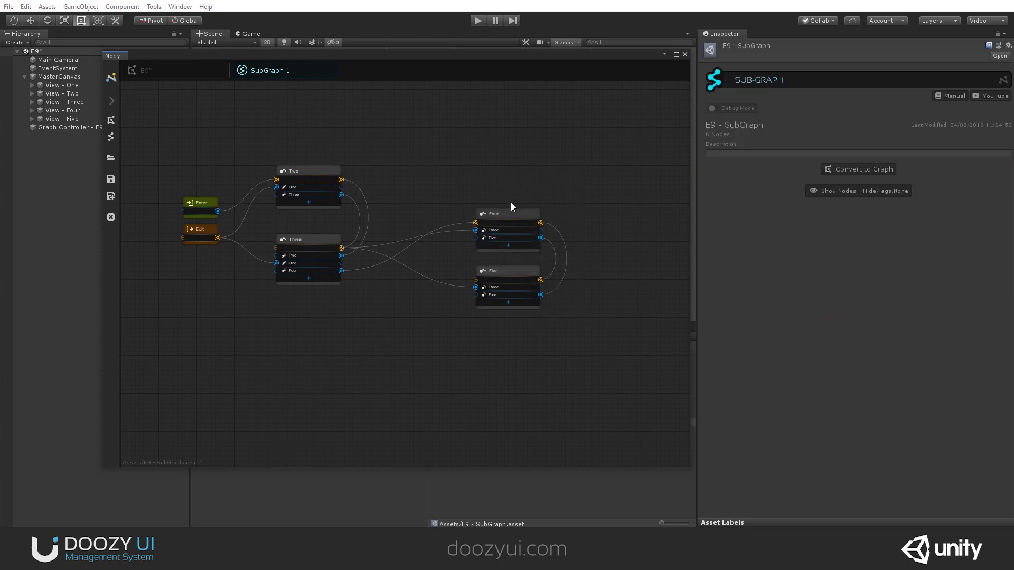
scroll(445, 167, "up", 3)
middle_click_drag(456, 186, 355, 140)
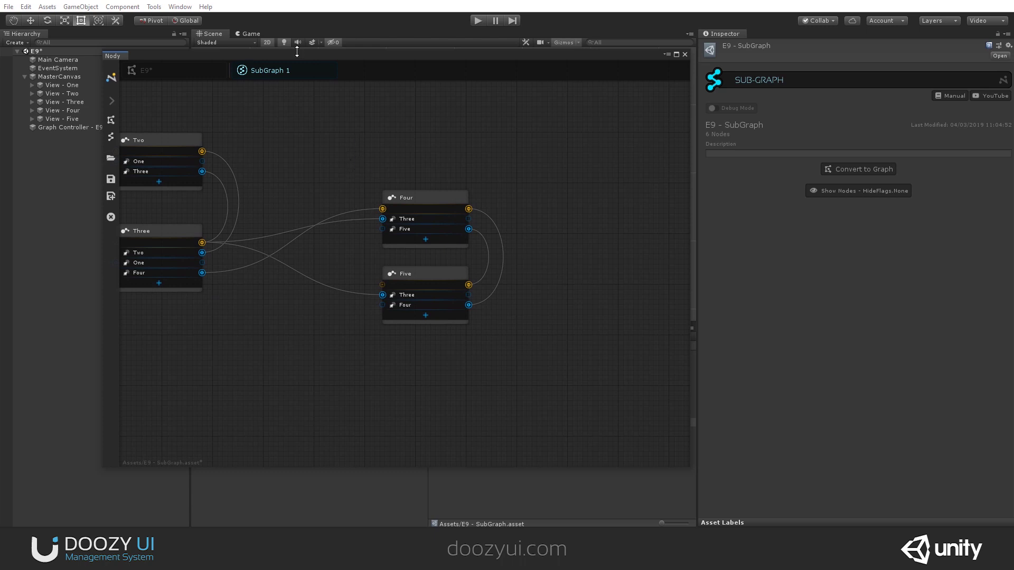
Step: Move the Nody window to uncover the project assets and select the E9 graph and E9 - SubGraph assets in turn
left_click_drag(297, 51, 474, 51)
left_click(449, 414)
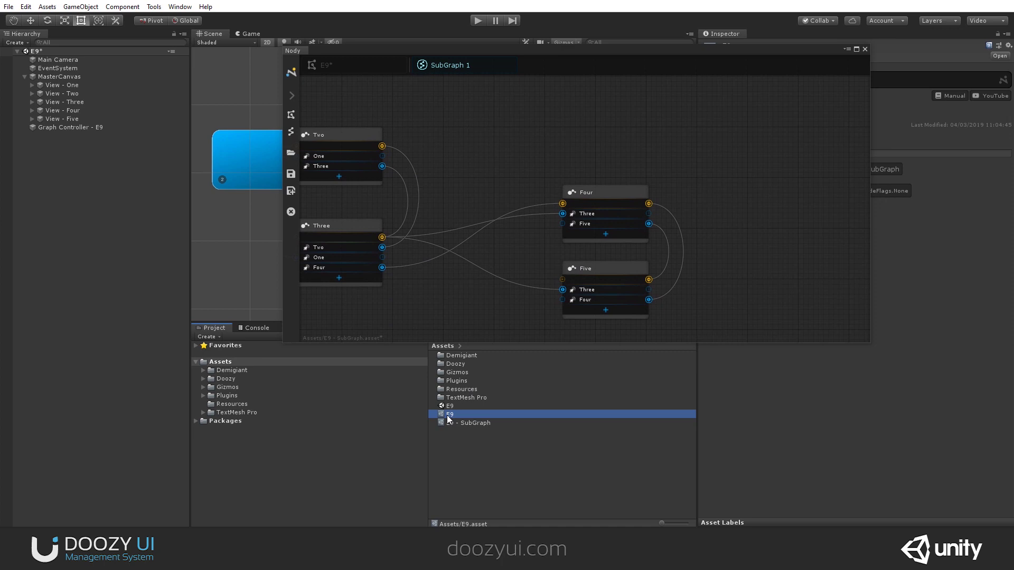
left_click(453, 422)
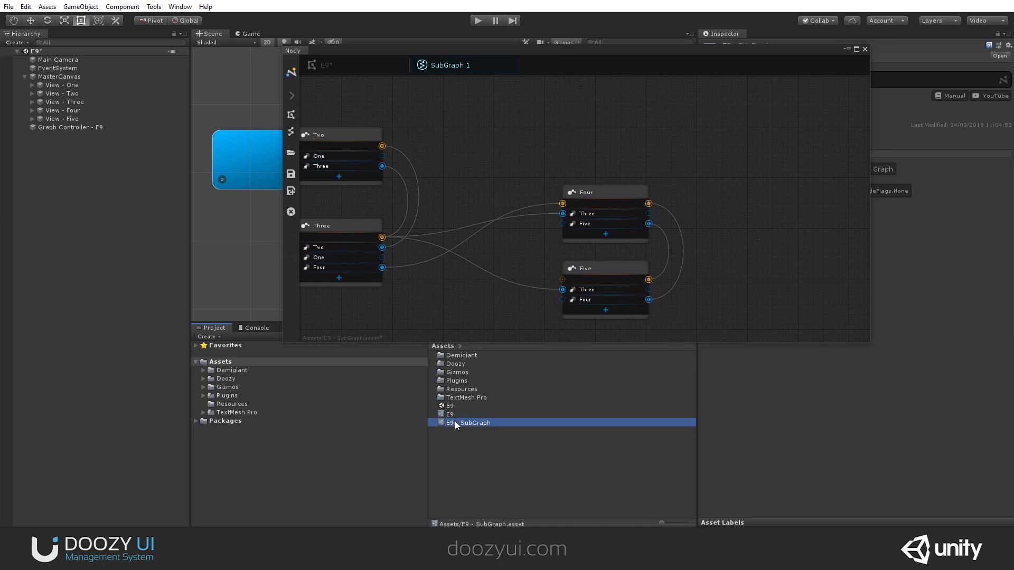
left_click(528, 51)
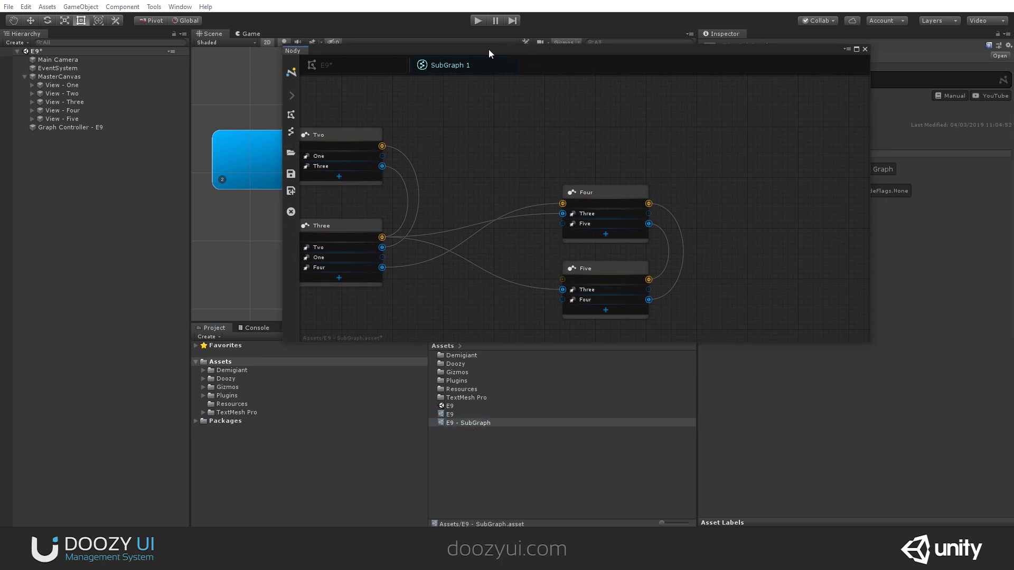
Step: Move the Nody window away from the properties, make it taller, and select the E9 - SubGraph asset
left_click_drag(434, 51, 353, 52)
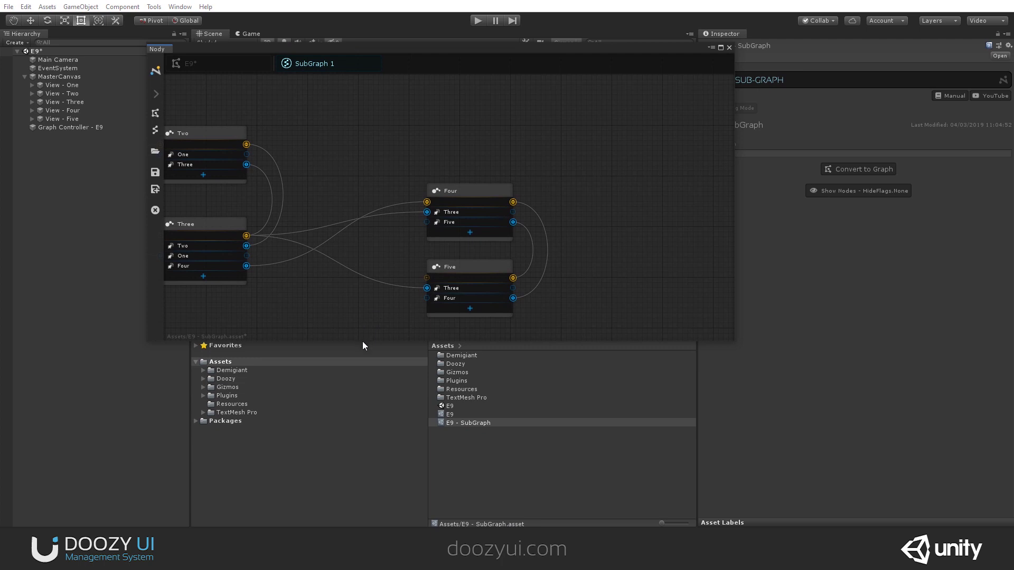
left_click_drag(362, 341, 353, 372)
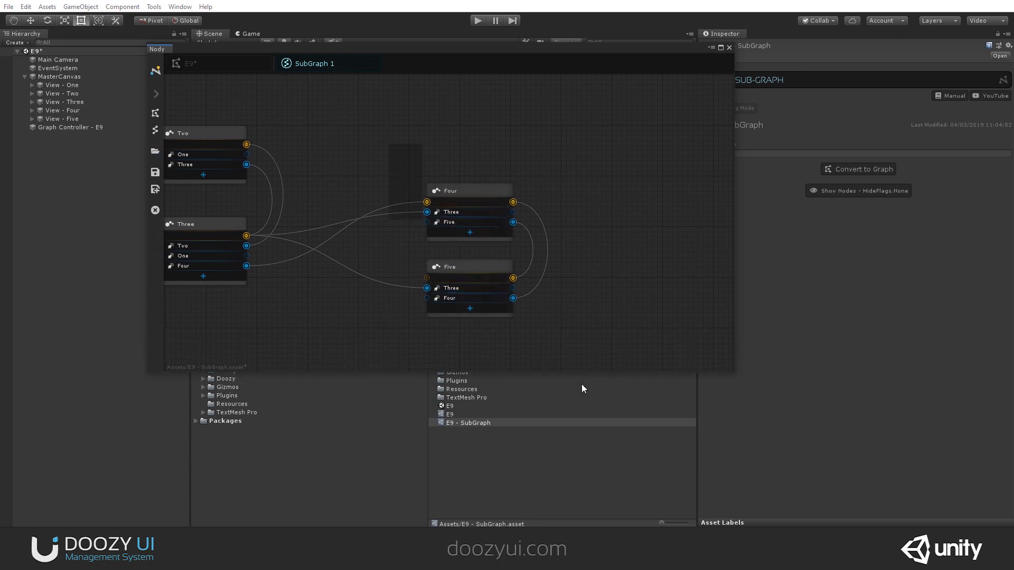
left_click(461, 206)
left_click(458, 158)
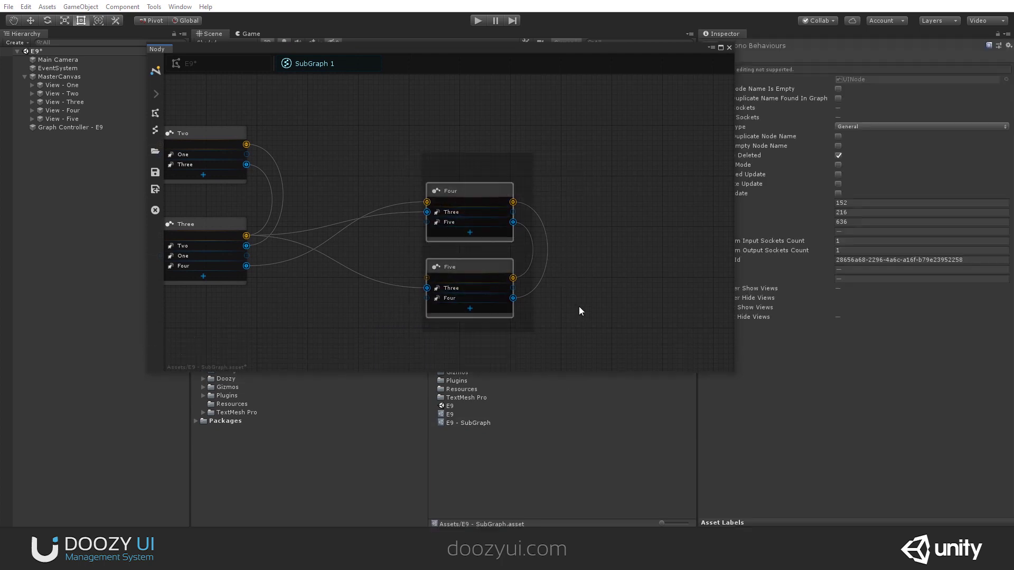
left_click(469, 423)
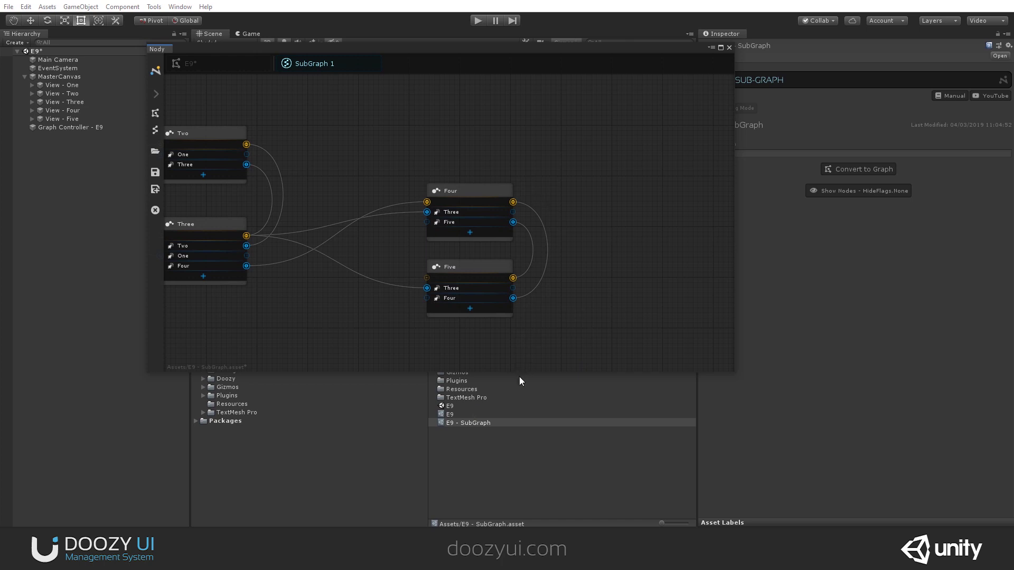
left_click_drag(519, 373, 503, 412)
Step: Add a SubGraph node above node Four in the SubGraph 1 graph and narrow the Nody window to uncover its properties
right_click(534, 158)
mouse_move(549, 167)
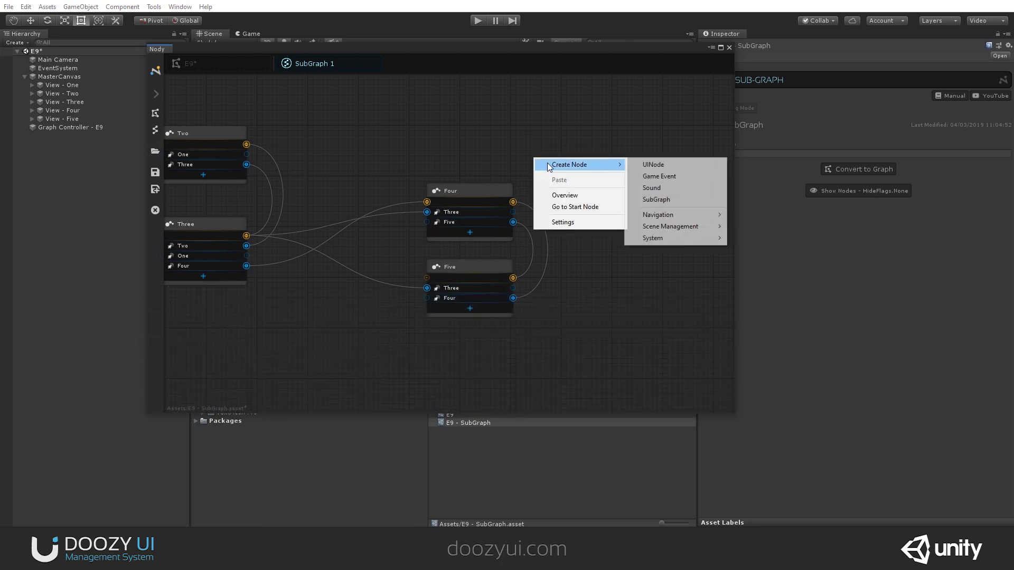
left_click(656, 199)
left_click_drag(543, 155, 468, 119)
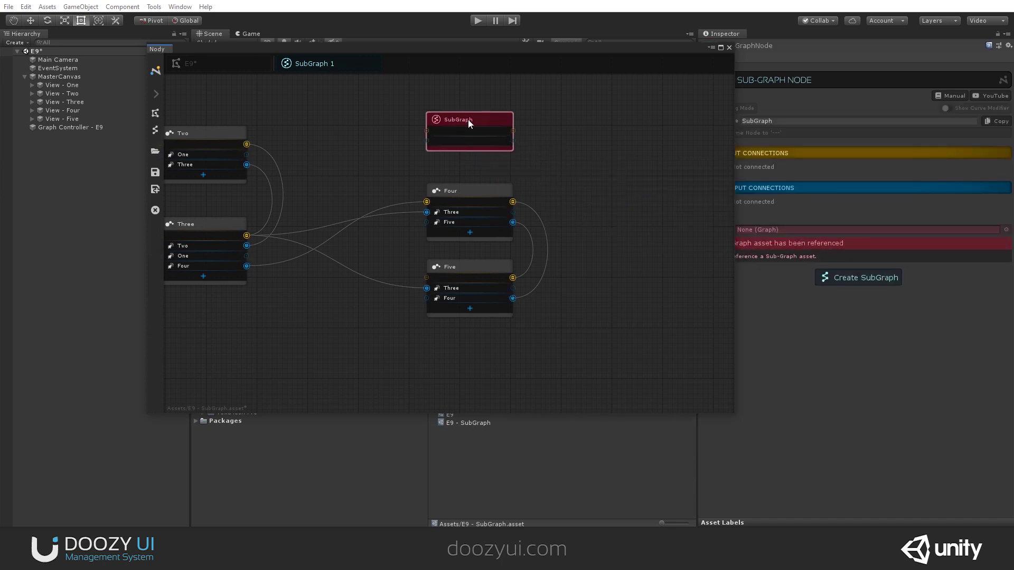
left_click_drag(735, 109, 673, 113)
Step: Copy nodes Four and Five together from the SubGraph 1 graph
left_click_drag(419, 174, 520, 299)
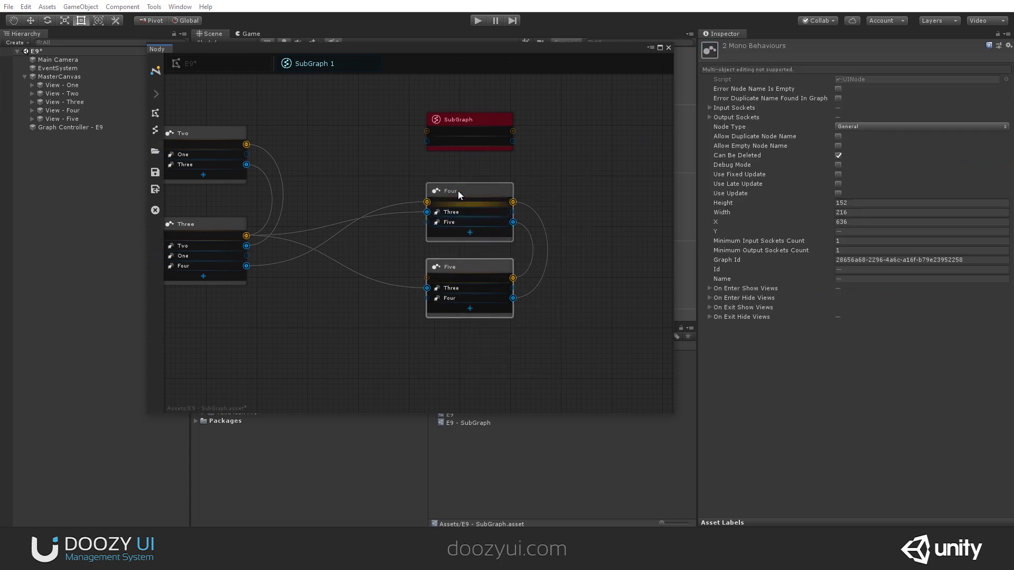
right_click(457, 191)
left_click(518, 217)
Step: Create a new sub-graph asset for the added SubGraph node and save it in Assets as E9 - SubGraph 2
left_click(476, 120)
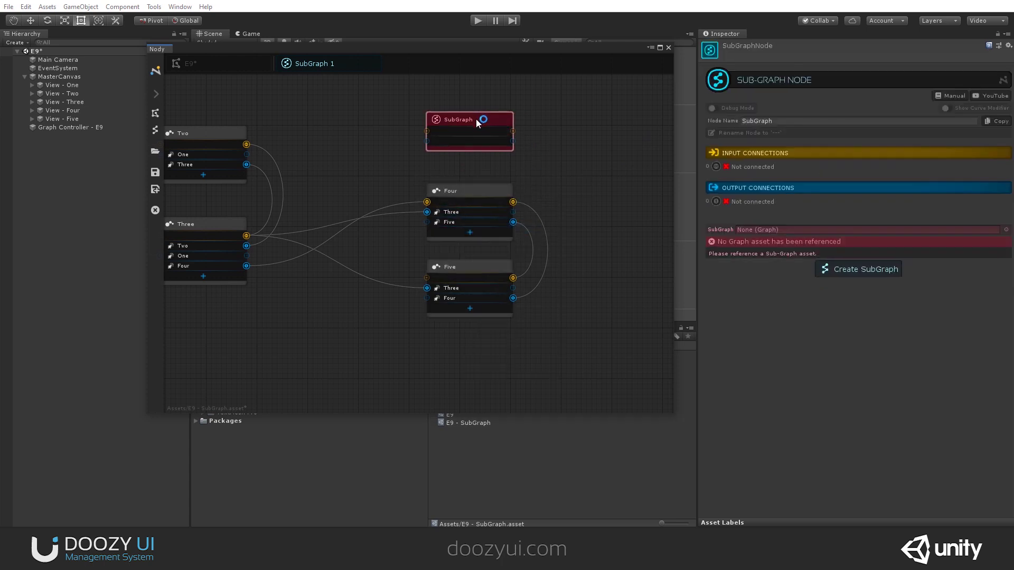
left_click(852, 277)
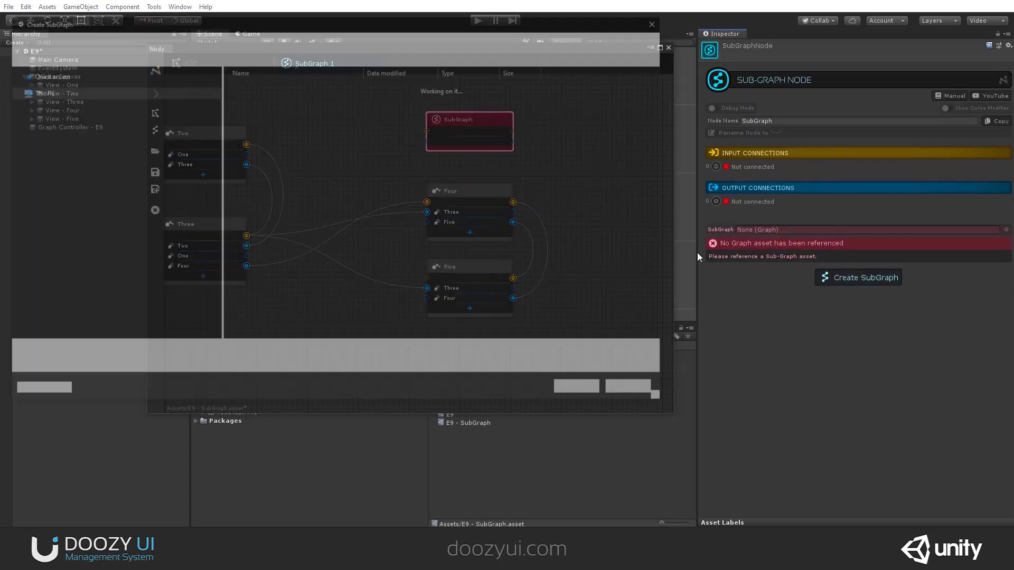
left_click(258, 163)
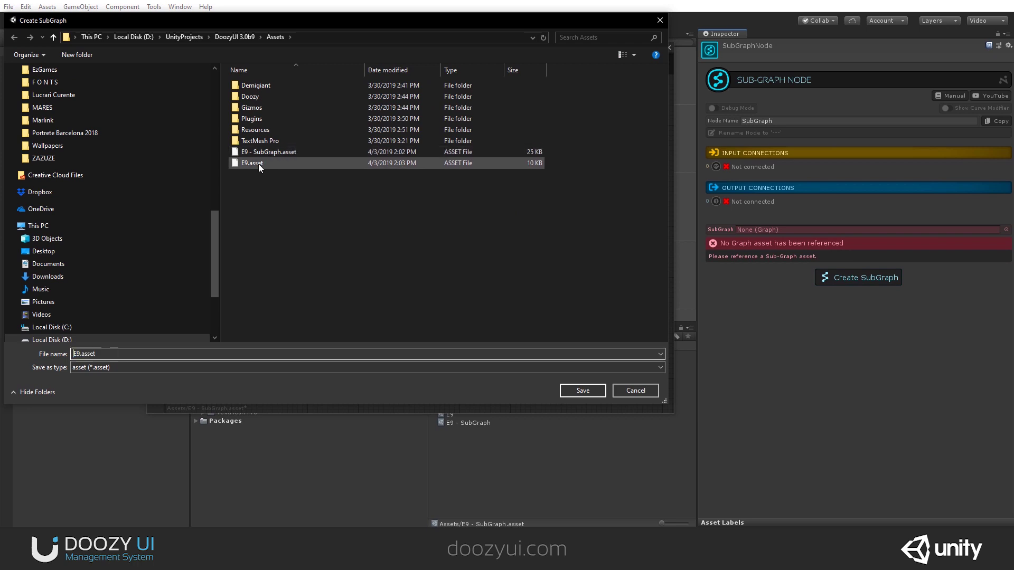
left_click(100, 354)
left_click(81, 354)
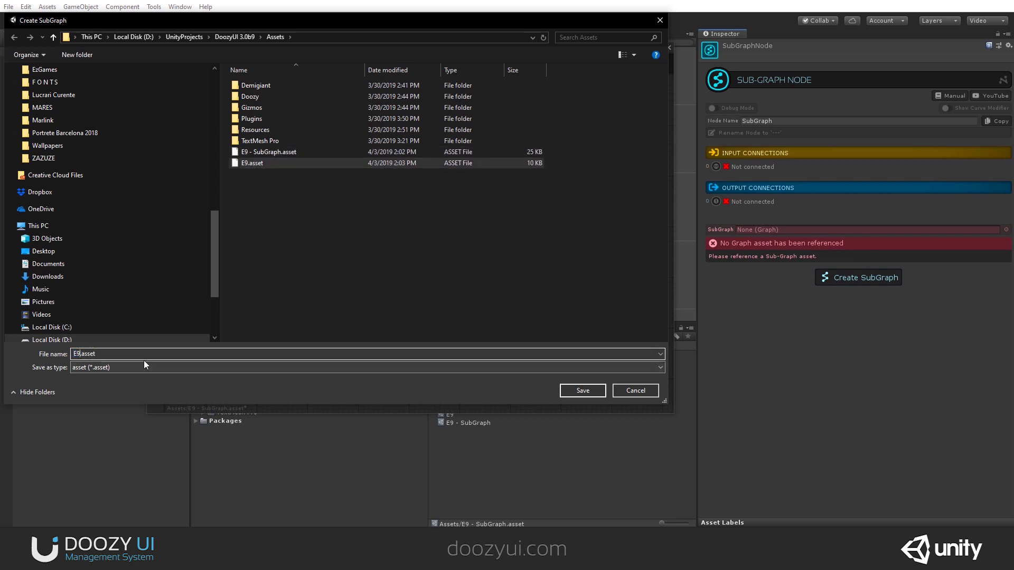
type("-")
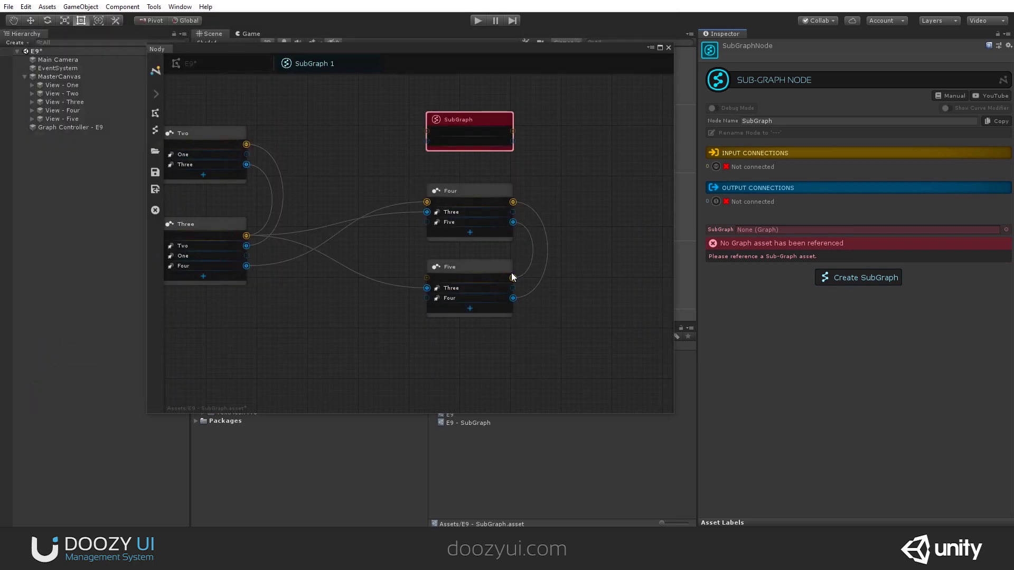
left_click(499, 424)
left_click(459, 432)
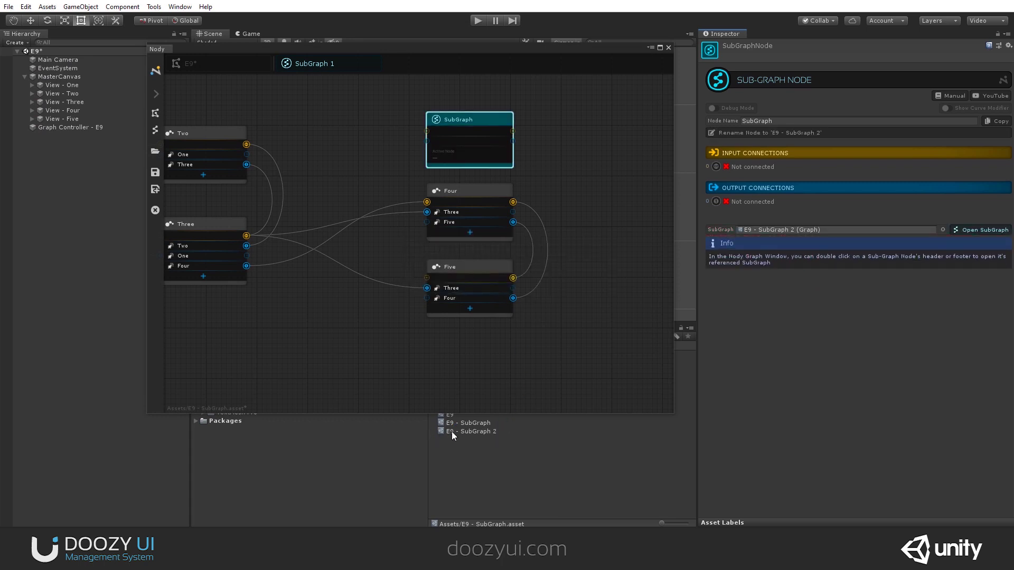
Step: Open the E9 - SubGraph 2 graph, place its Exit node below Enter, and paste the copied nodes Four and Five
left_click(980, 231)
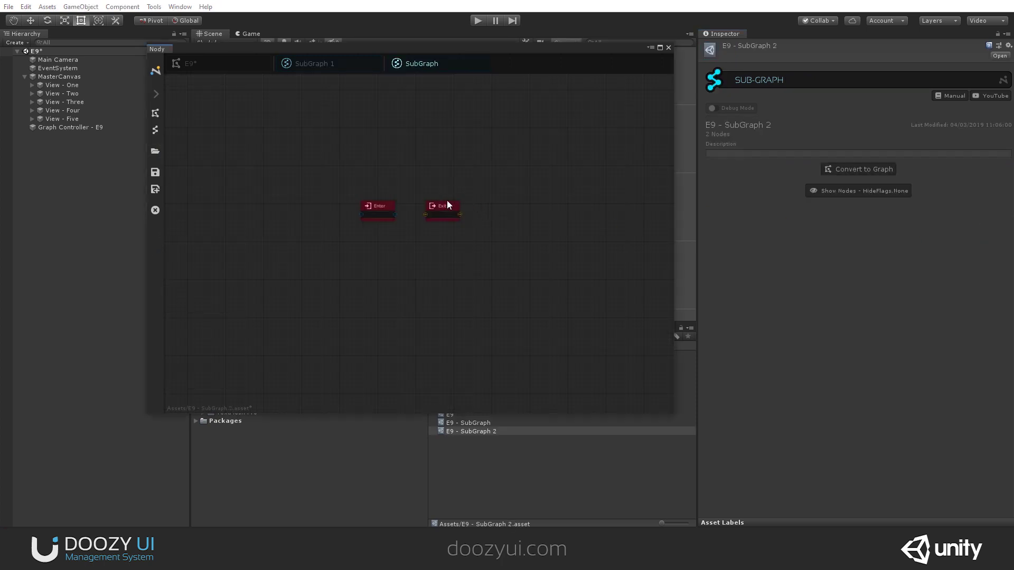
left_click_drag(447, 204, 379, 248)
right_click(459, 190)
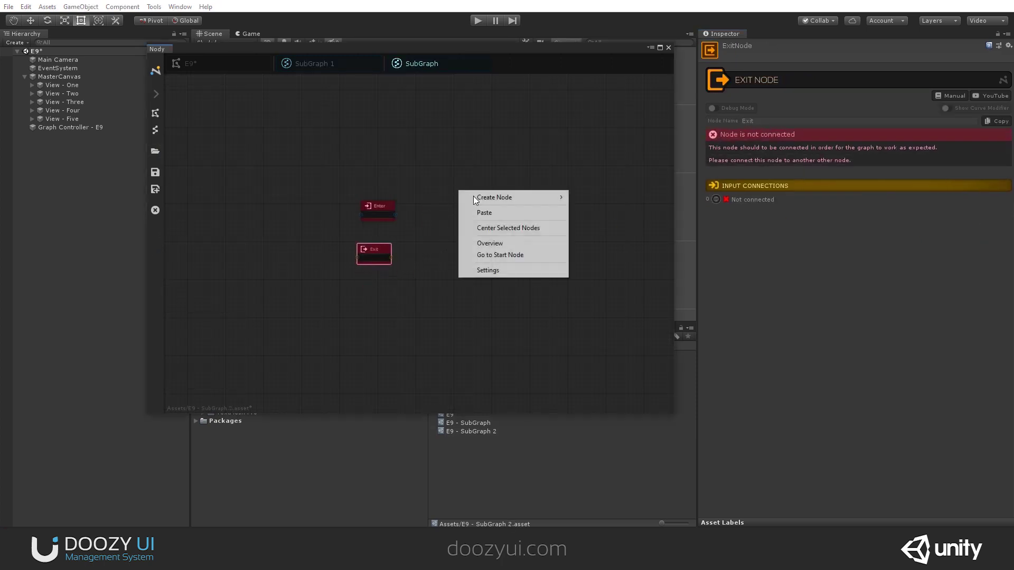
left_click(484, 212)
Step: Connect the Enter node to node Four, and the Three outputs of nodes Four and Five to the Exit node
scroll(376, 174, "up", 5)
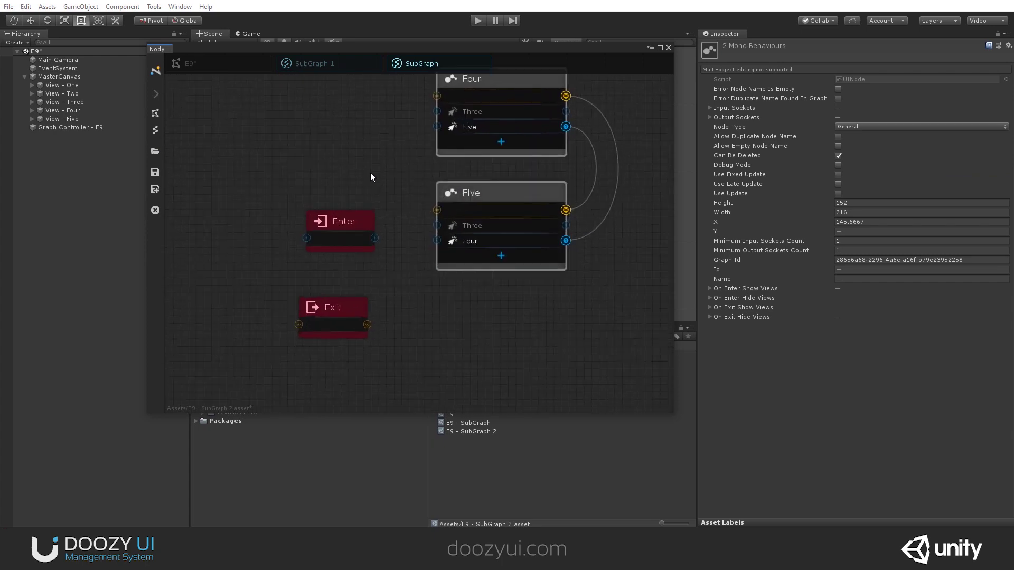
left_click_drag(363, 243, 452, 122)
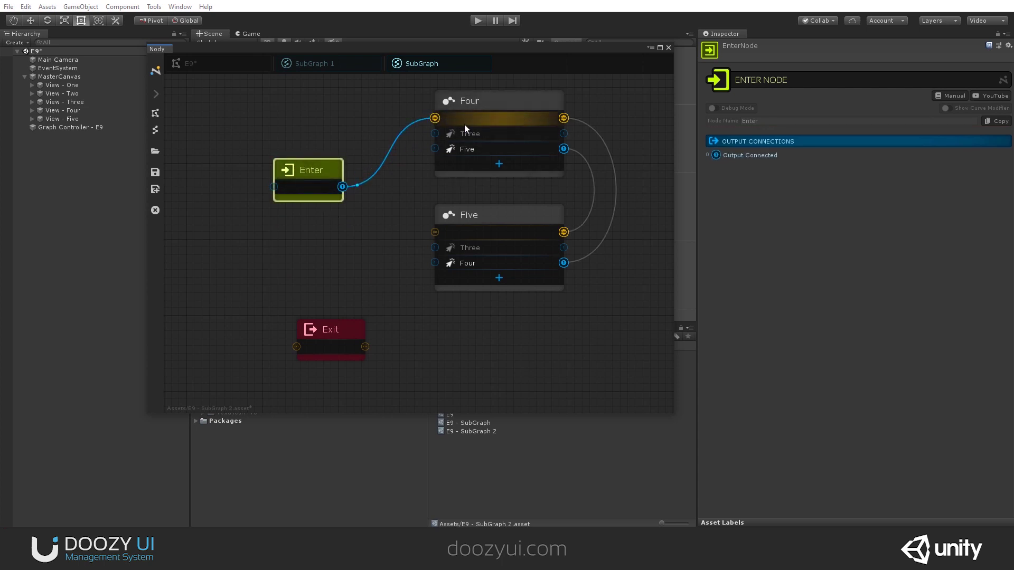
left_click_drag(464, 125, 312, 230)
left_click_drag(460, 246, 307, 240)
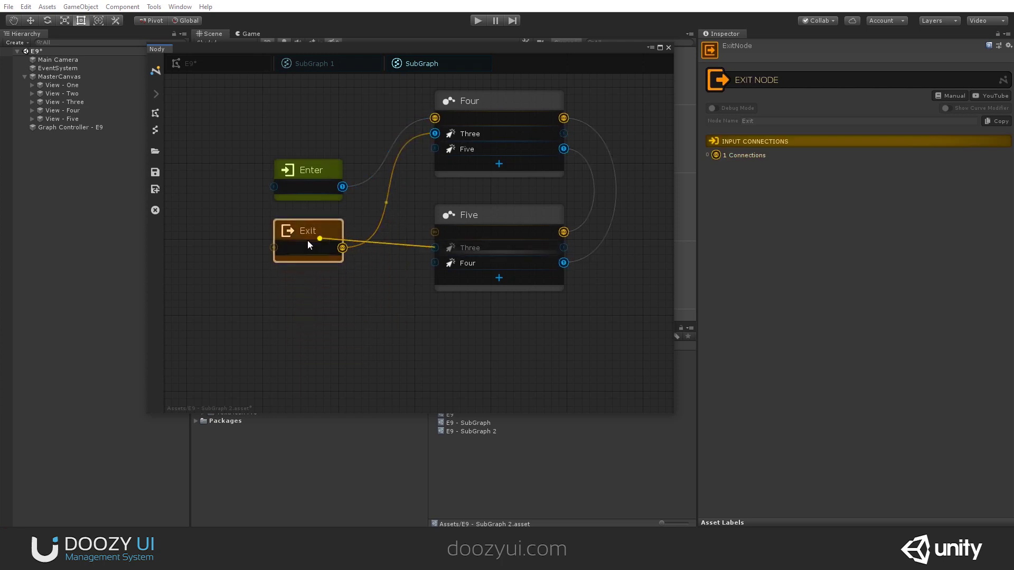
Step: Return to the SubGraph 1 graph and delete its original nodes Four and Five
left_click(321, 64)
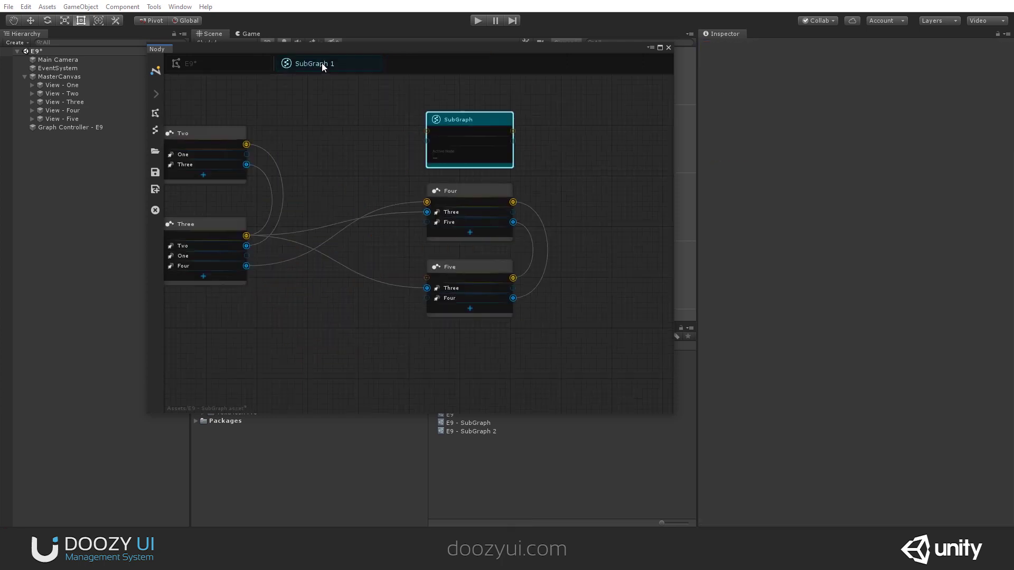
left_click_drag(377, 193, 552, 328)
key("Delete")
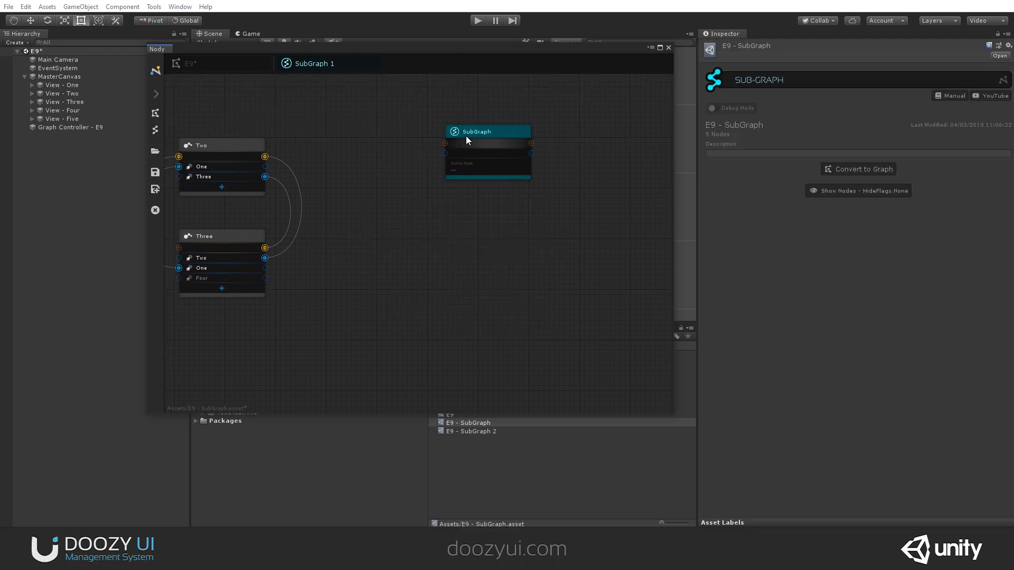
Step: Place the SubGraph node beside node Three, connecting Three's Four output to it and its output back to Three
left_click_drag(467, 135, 354, 242)
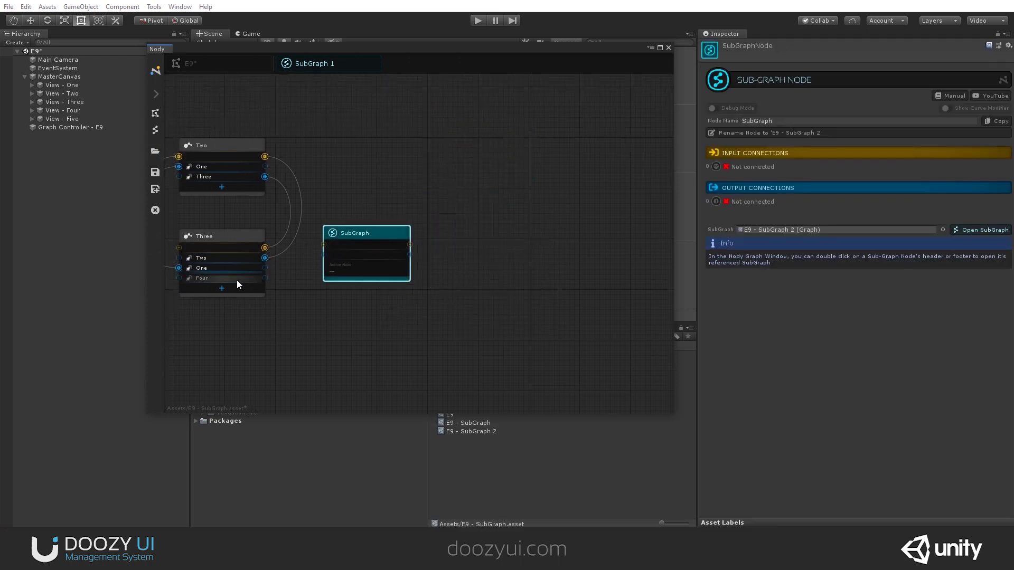
left_click_drag(264, 278, 227, 251)
left_click_drag(373, 239, 369, 245)
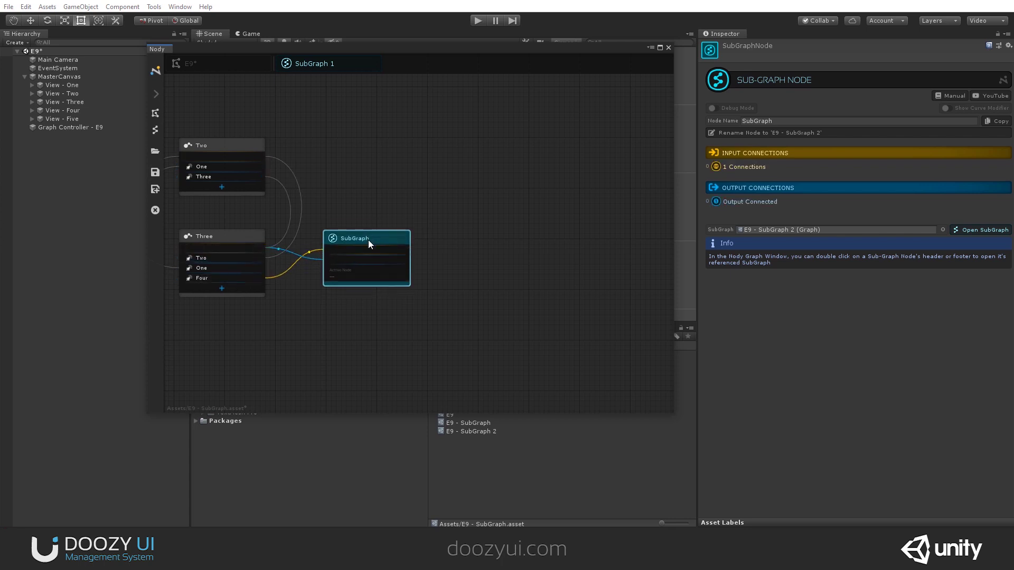
Step: Start play mode with the E9 graph shown and reshape the Nody window to uncover the game view's buttons
left_click(226, 64)
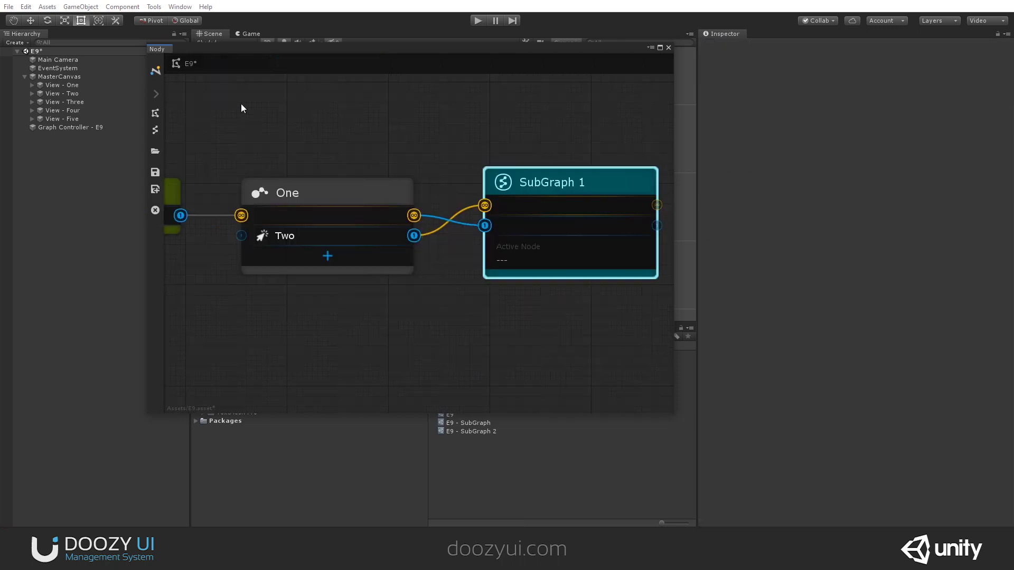
left_click(482, 20)
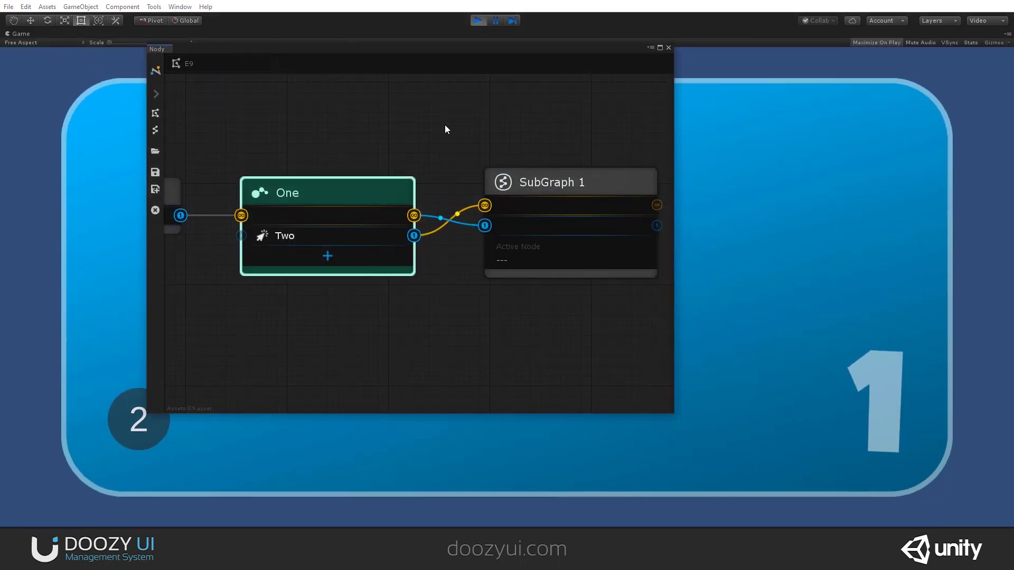
left_click_drag(180, 215, 271, 213)
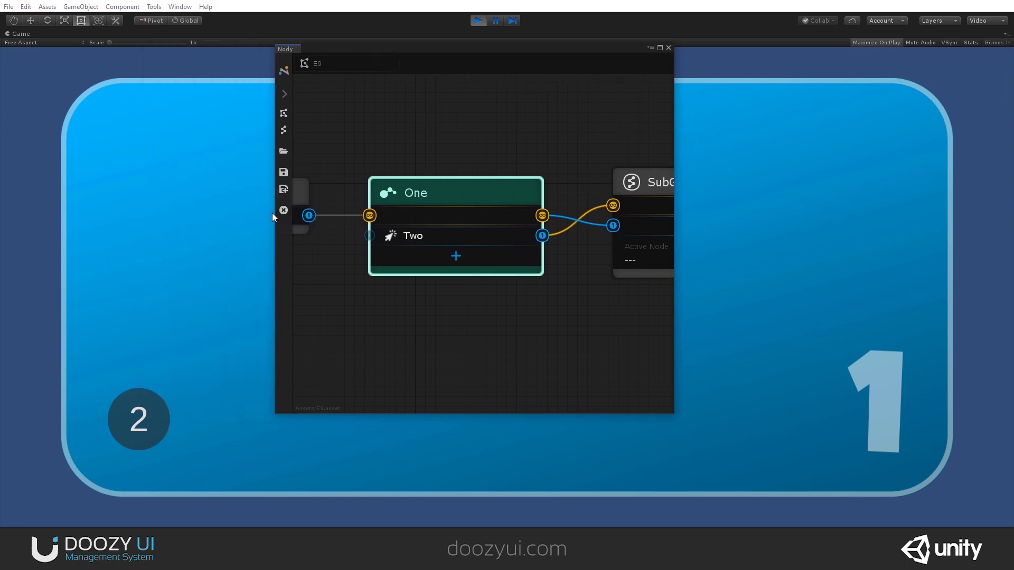
left_click_drag(464, 413, 485, 311)
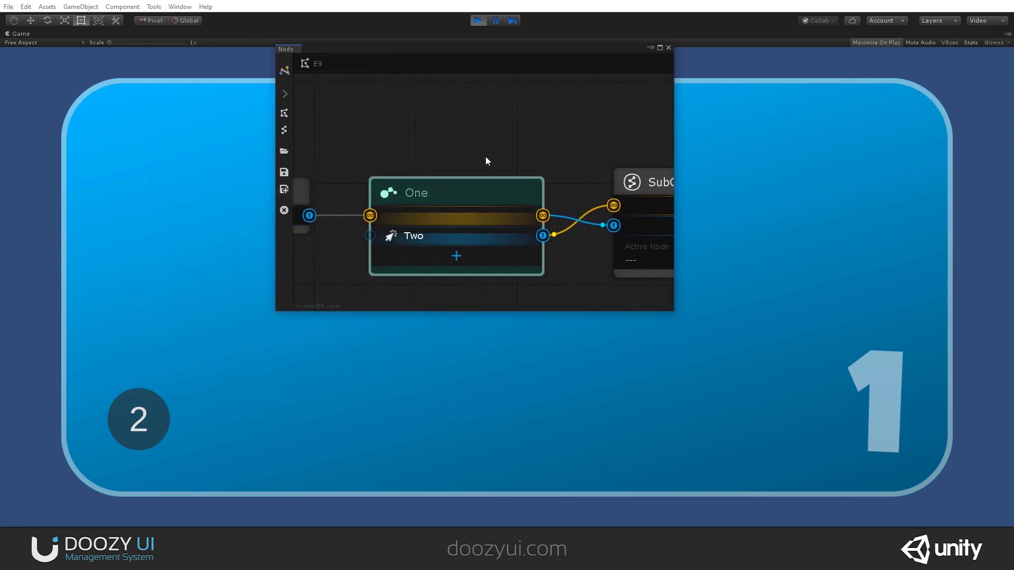
scroll(485, 158, "down", 3)
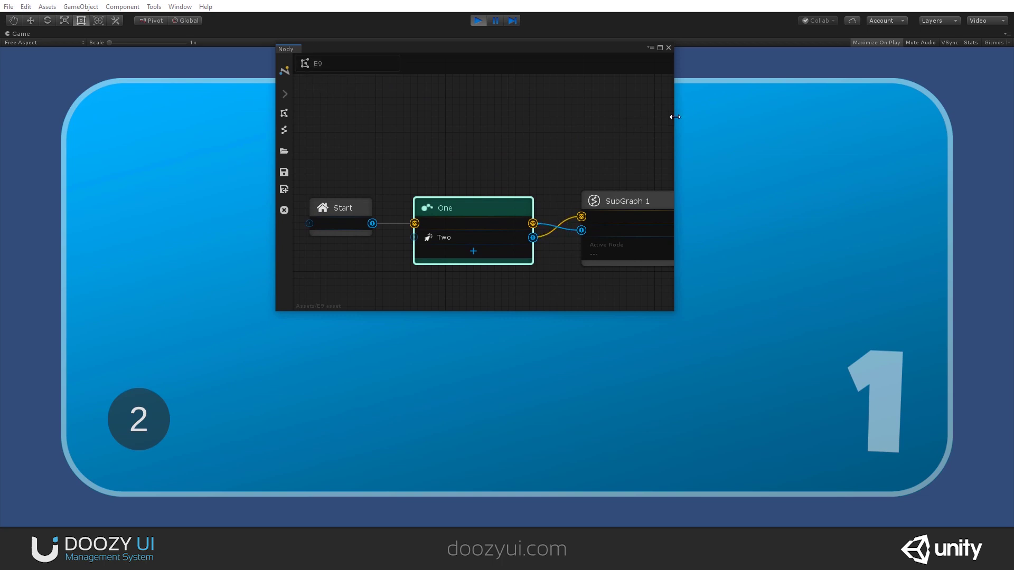
left_click_drag(674, 117, 890, 136)
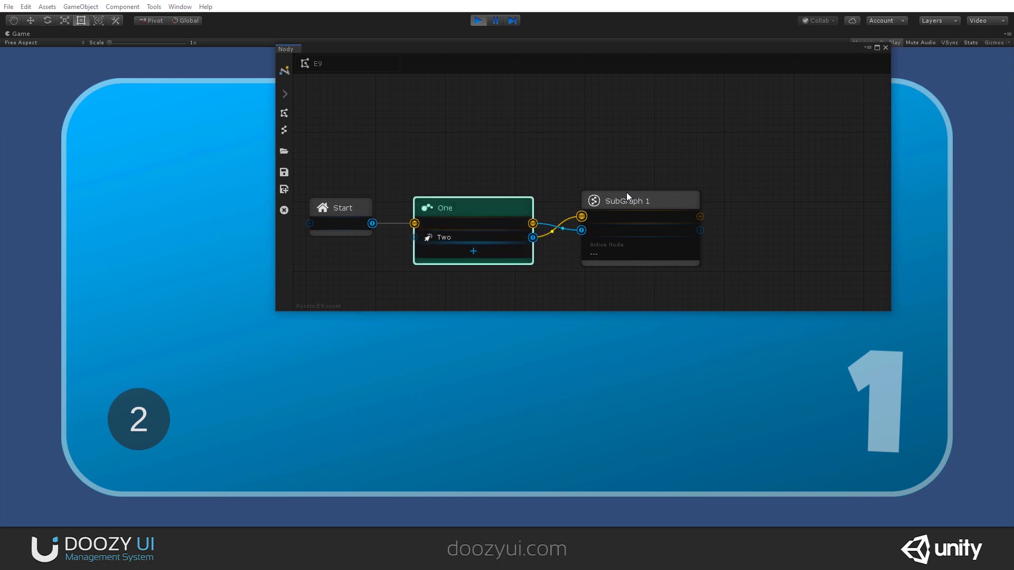
Step: Switch the running game to view 2, then align the Enter and Exit nodes in the SubGraph 1 graph with more space between them
left_click(144, 415)
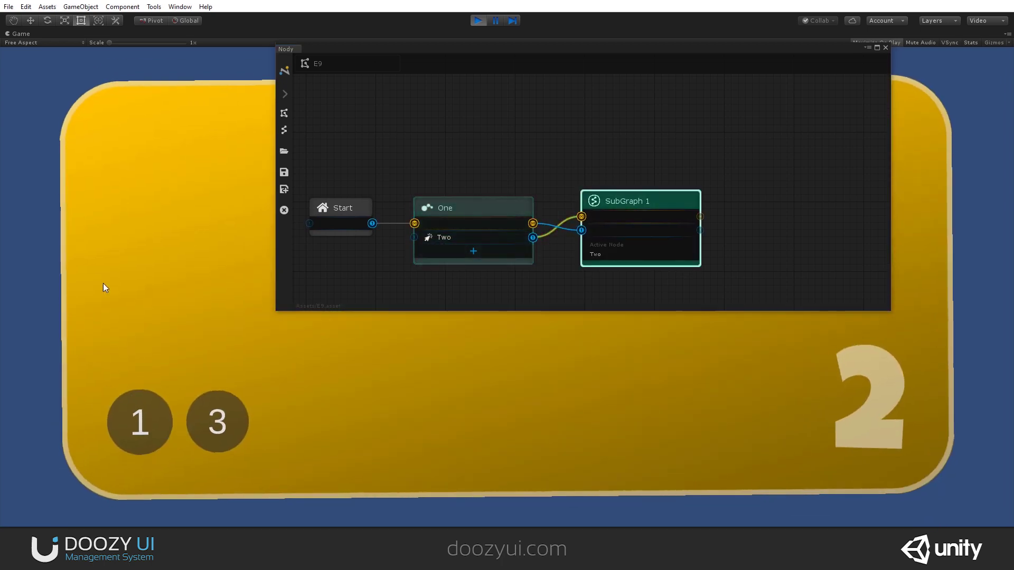
double_click(636, 203)
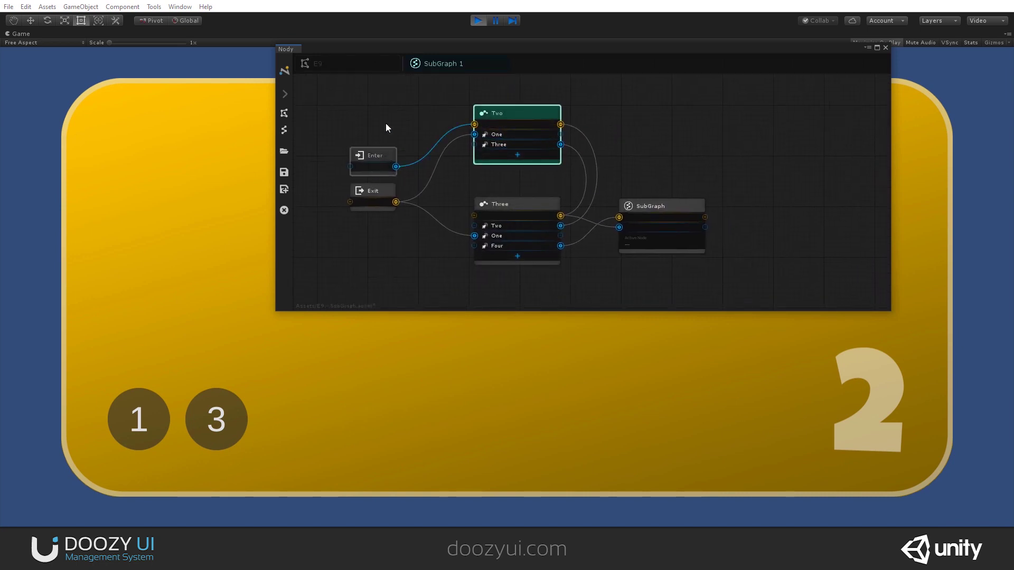
left_click_drag(383, 156, 391, 134)
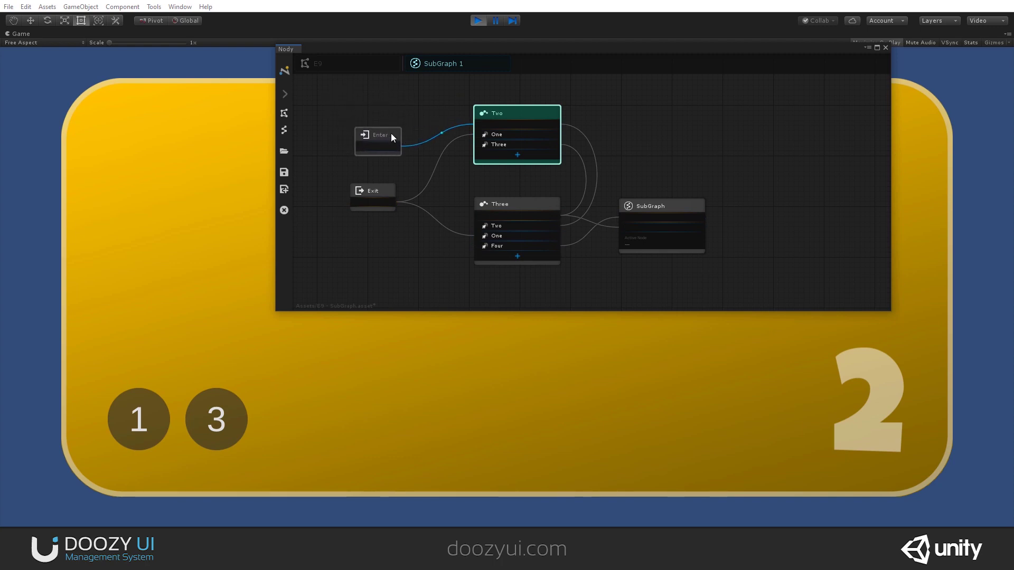
left_click_drag(379, 197, 384, 191)
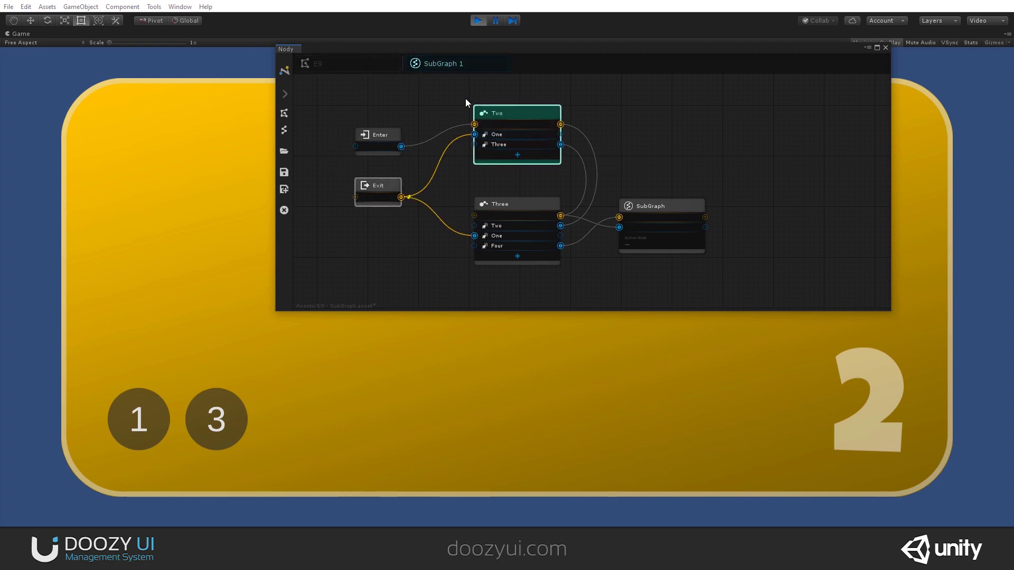
Step: Check the active node of SubGraph 1 in the E9 graph and reopen the SubGraph 1 graph
left_click(359, 63)
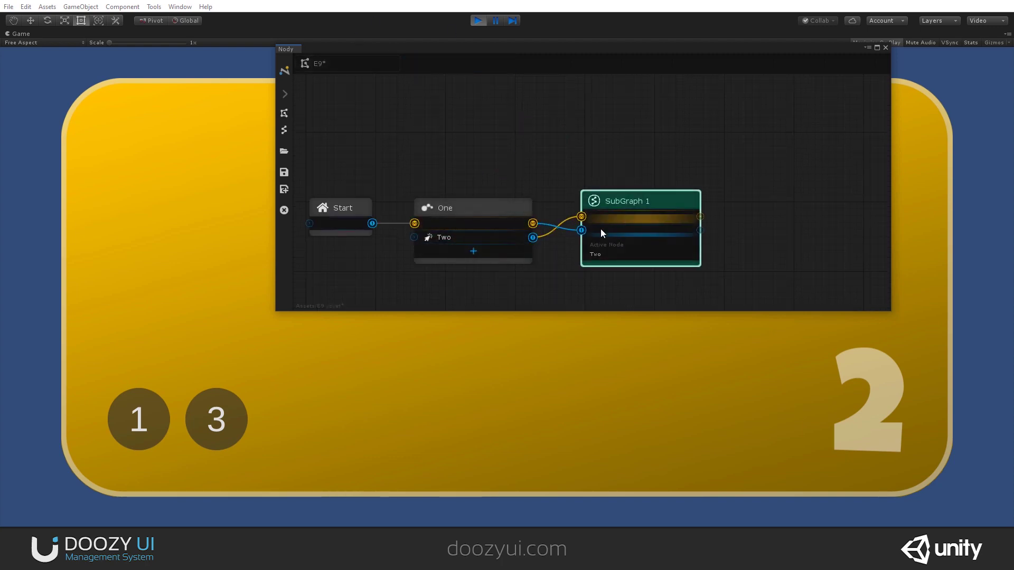
scroll(600, 229, "up", 3)
scroll(582, 151, "down", 3)
middle_click_drag(624, 174, 546, 178)
double_click(609, 176)
scroll(533, 195, "up", 4)
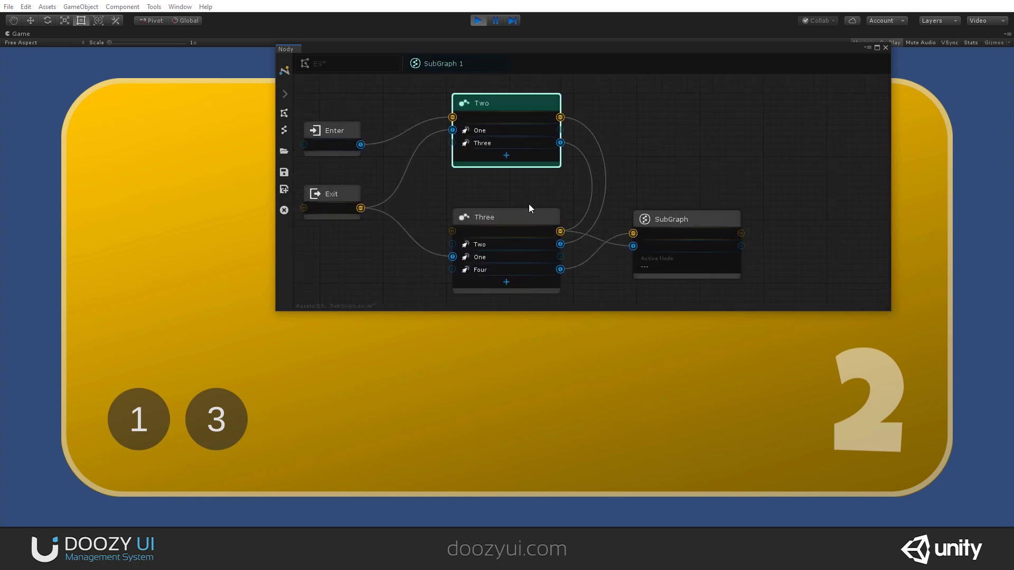
Step: Switch the running game from view 2 to view 3
left_click(206, 428)
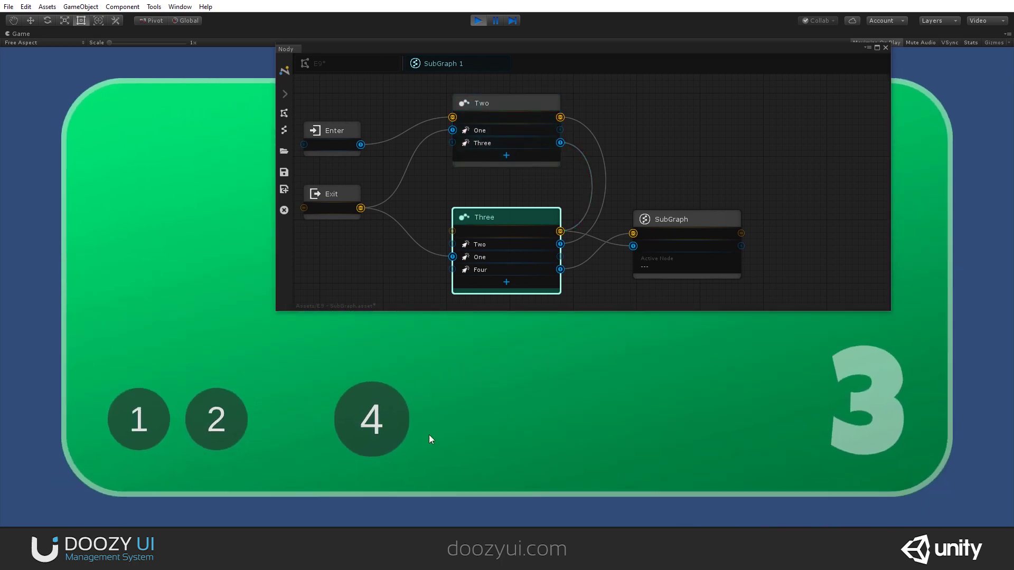
Step: Switch the running game to view 4, then open the nested SubGraph graph to check its active node
left_click(691, 223)
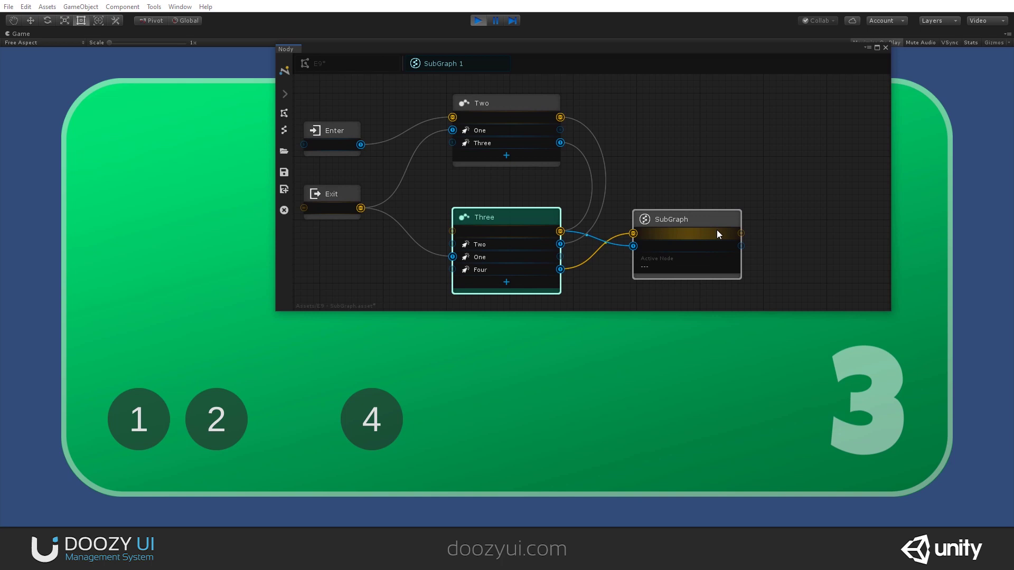
left_click(364, 436)
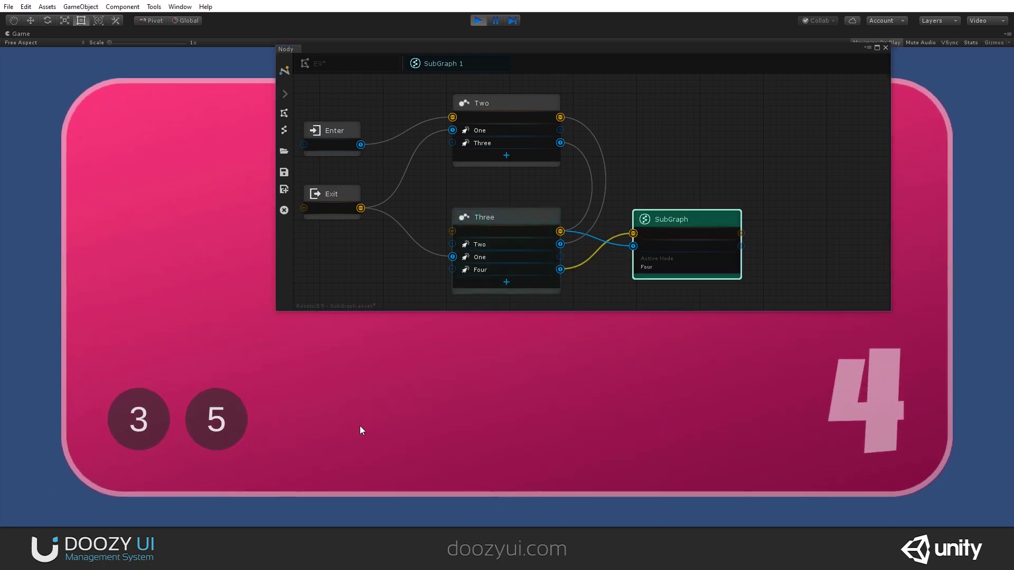
left_click(700, 215)
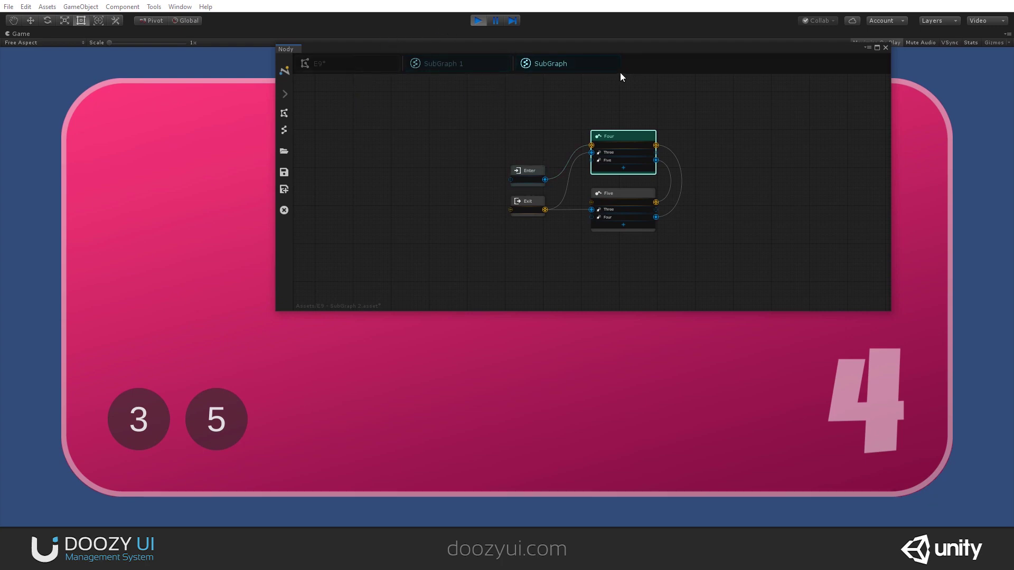
scroll(626, 159, "up", 3)
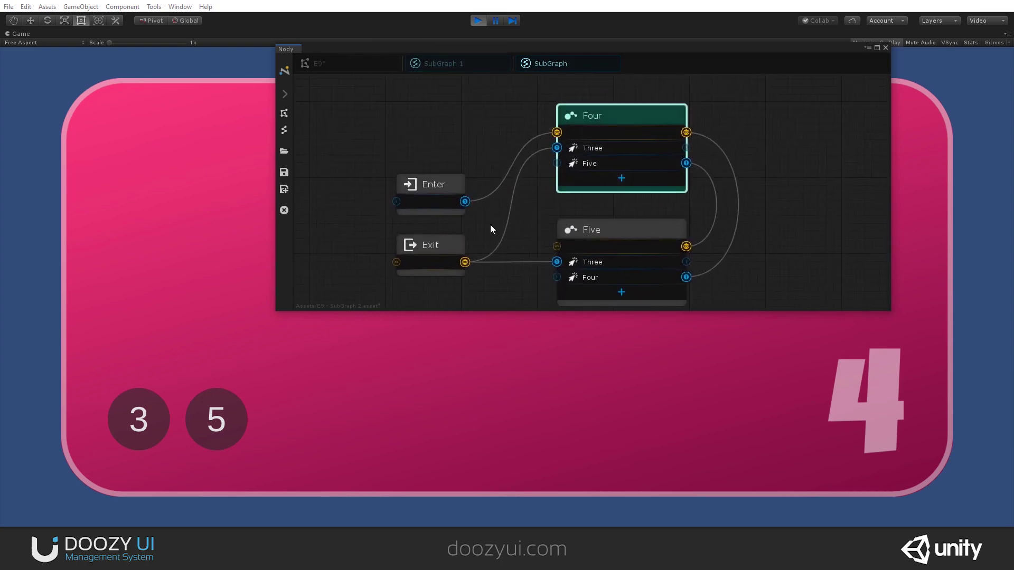
Step: Switch the running game to view 5 and back to view 3, then return to the SubGraph 1 graph
left_click(220, 414)
left_click(220, 414)
left_click(182, 392)
left_click(433, 65)
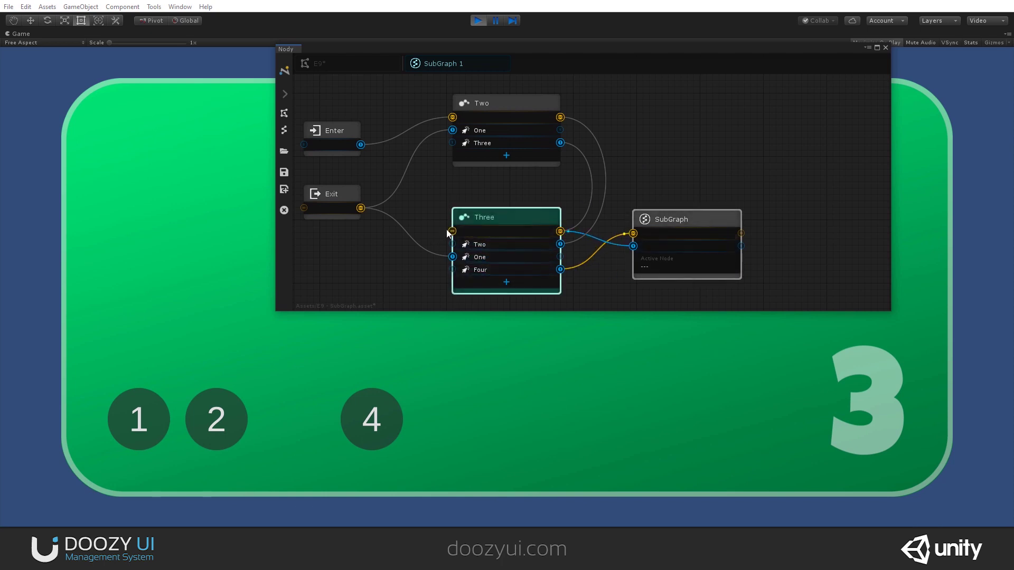
Step: Switch the running game from view 3 to view 1 and return to the E9 graph
scroll(446, 233, "down", 2)
left_click(143, 428)
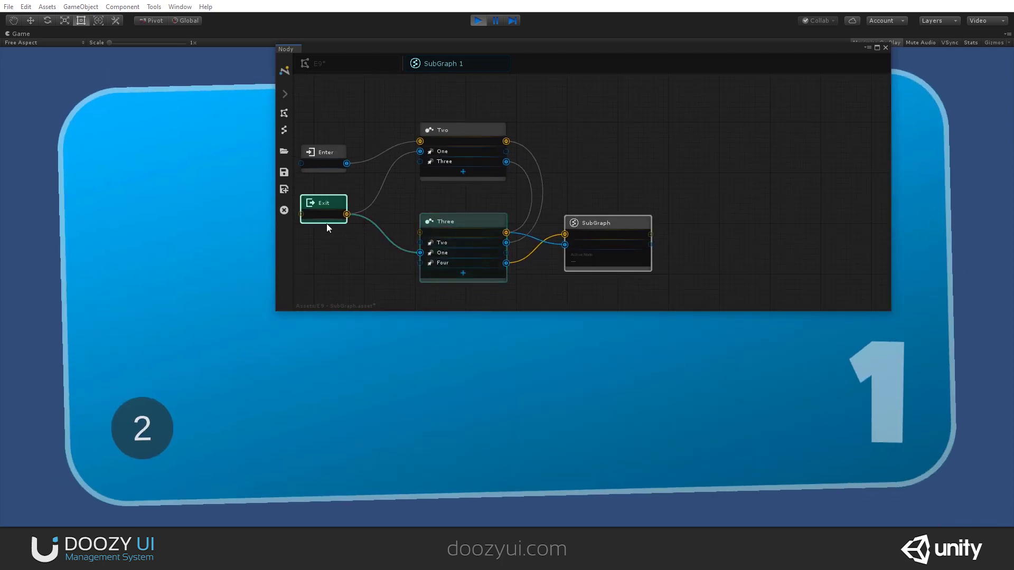
left_click(353, 64)
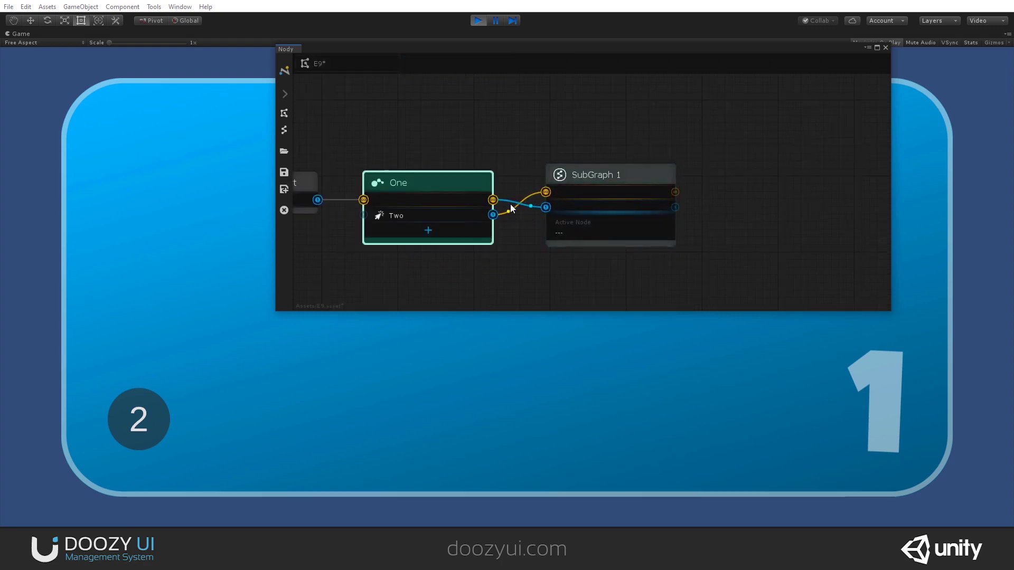
Step: With the E9 graph shown, switch the running game to view 2 and back to view 1
left_click(134, 435)
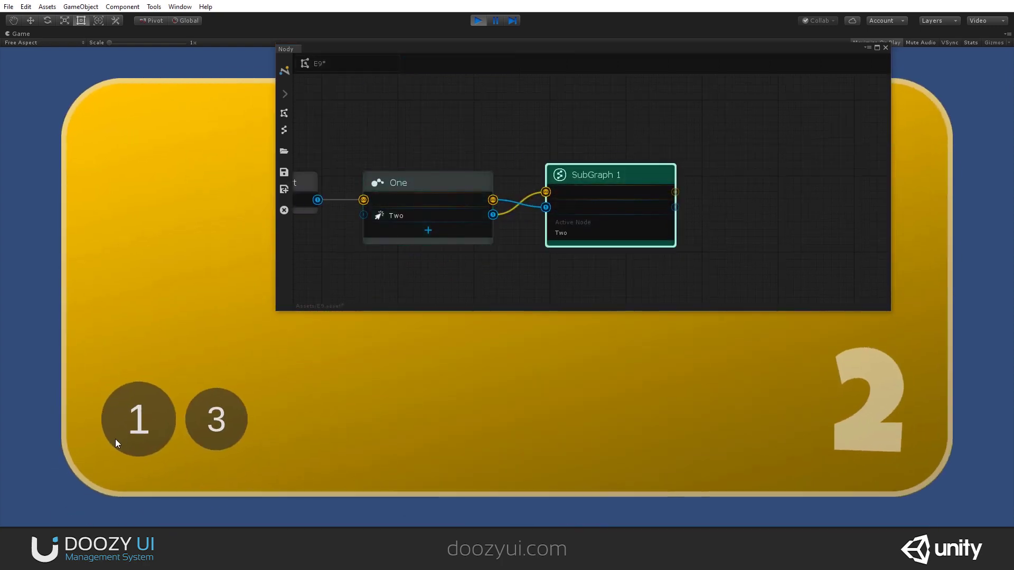
left_click(117, 439)
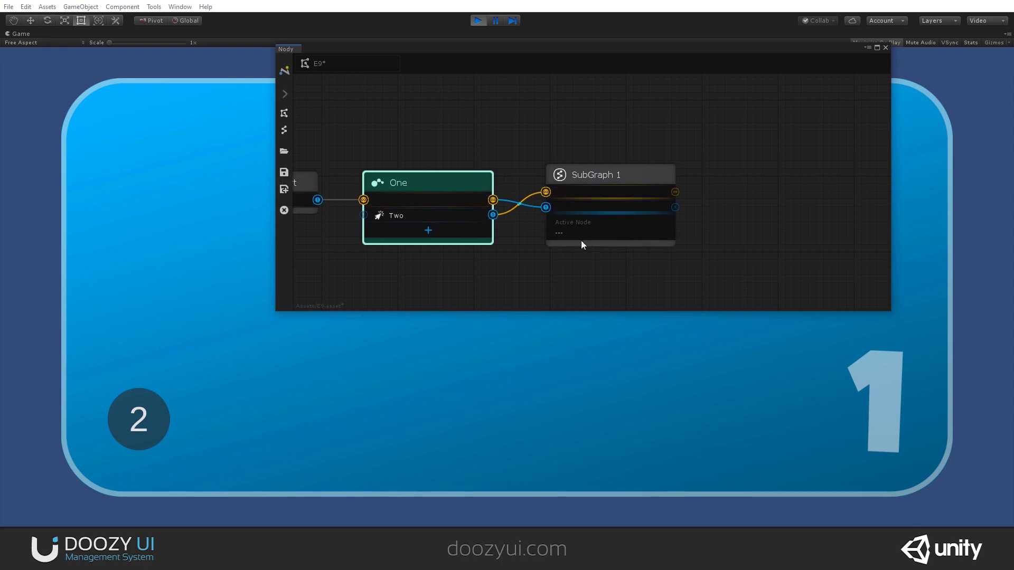
scroll(571, 179, "down", 1)
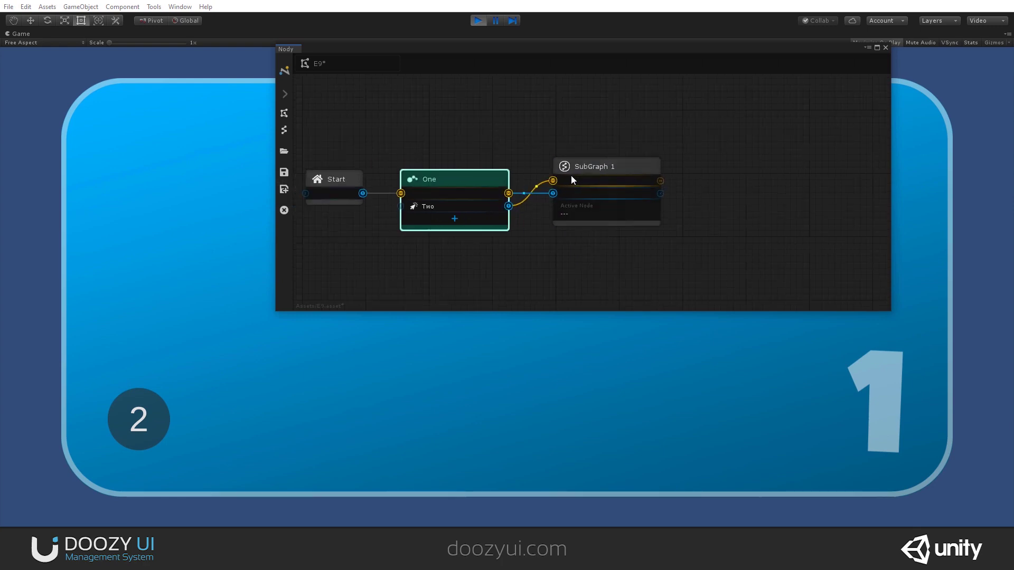
scroll(571, 175, "up", 1)
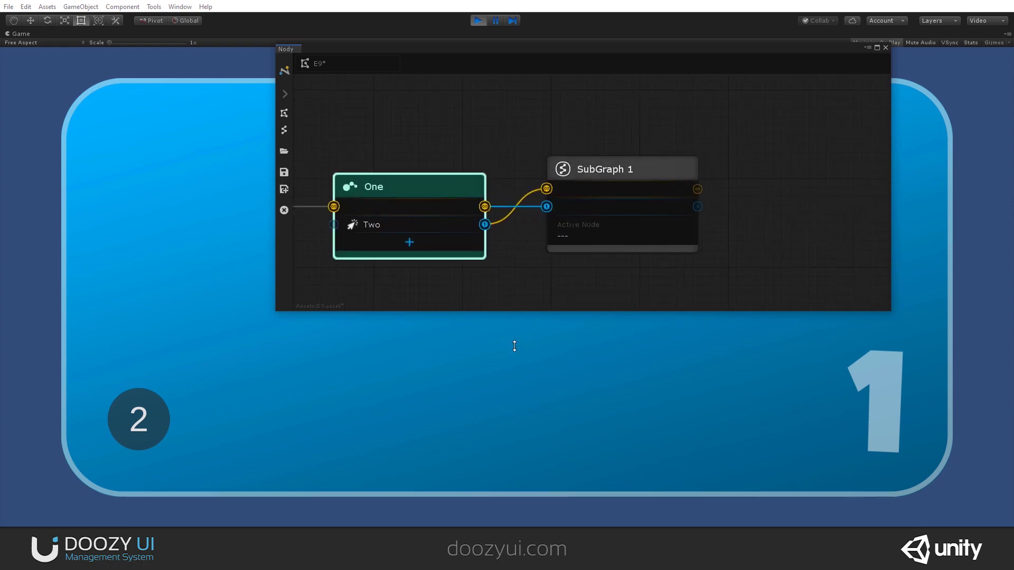
Step: Make the Nody window taller and take the running game through views 2, 3 and 4
left_click_drag(514, 345, 510, 366)
left_click(138, 419)
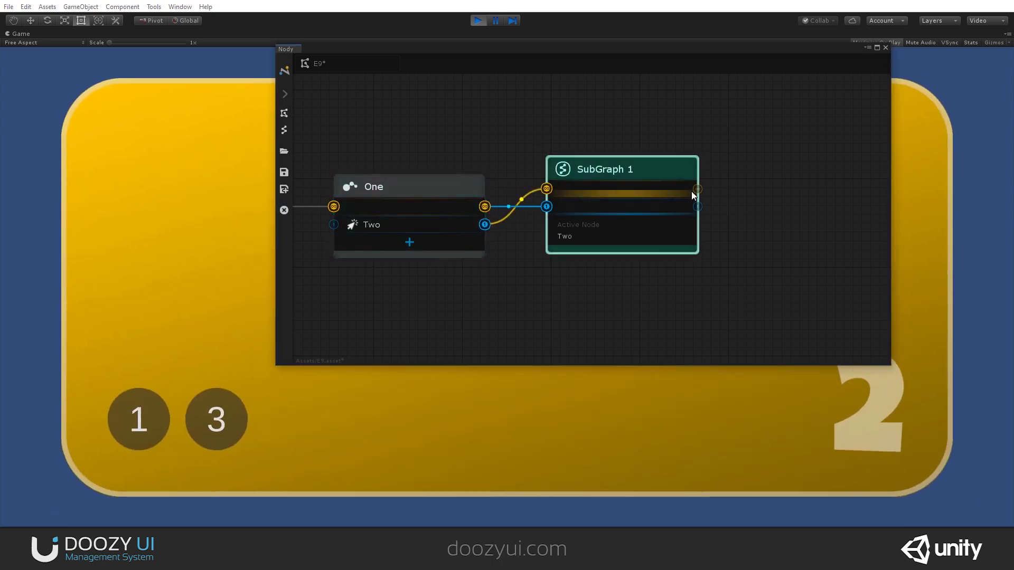
left_click(224, 429)
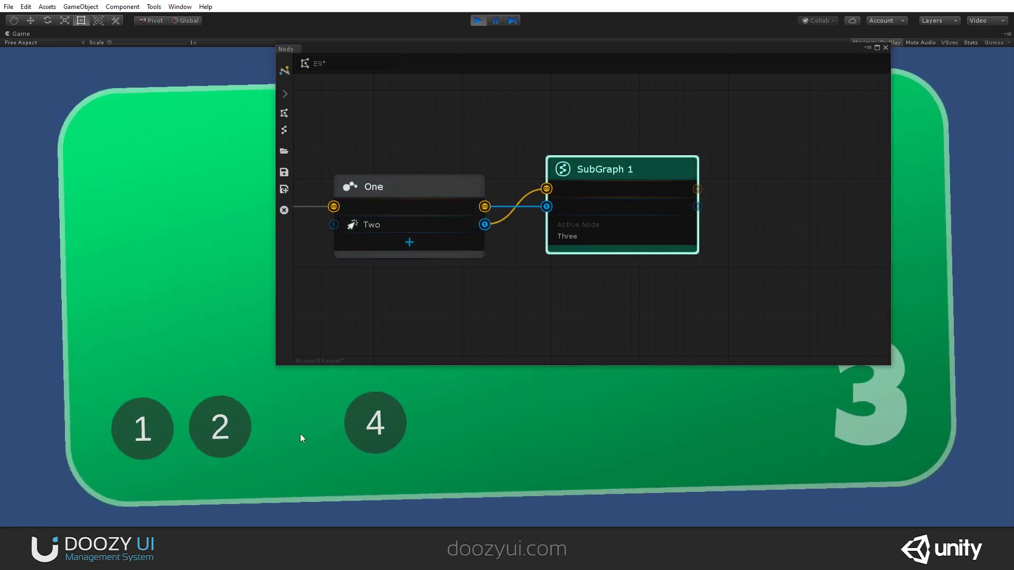
left_click(376, 421)
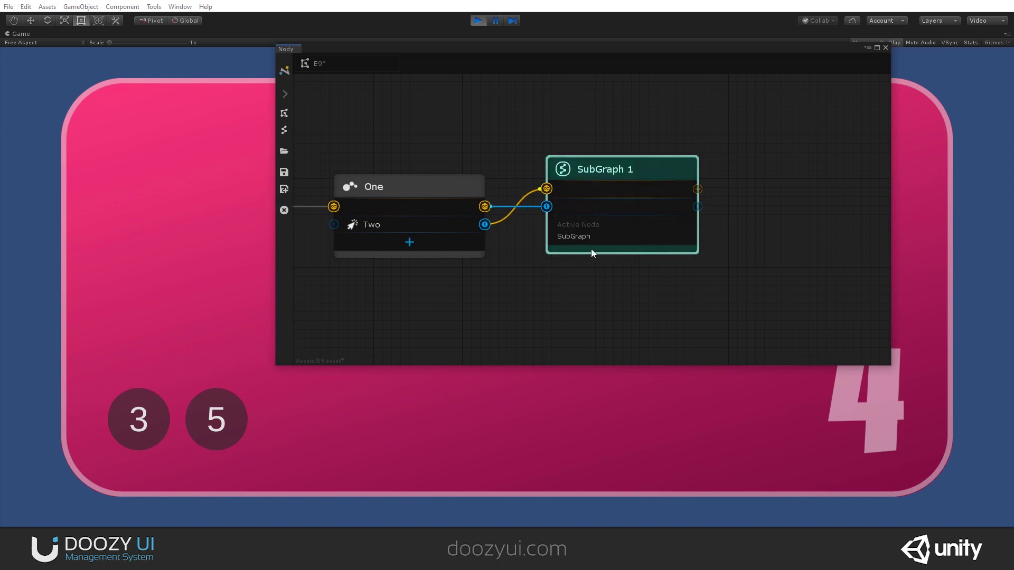
Step: Open the SubGraph 1 graph, restore the maximized Game view and move the Nody window clear of the Inspector
double_click(595, 160)
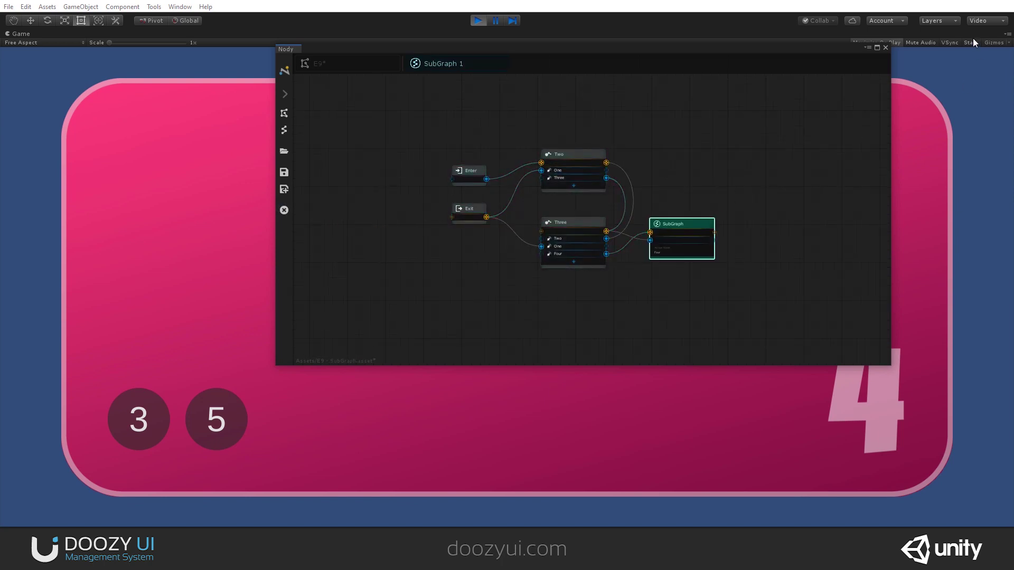
left_click(1007, 33)
left_click(909, 72)
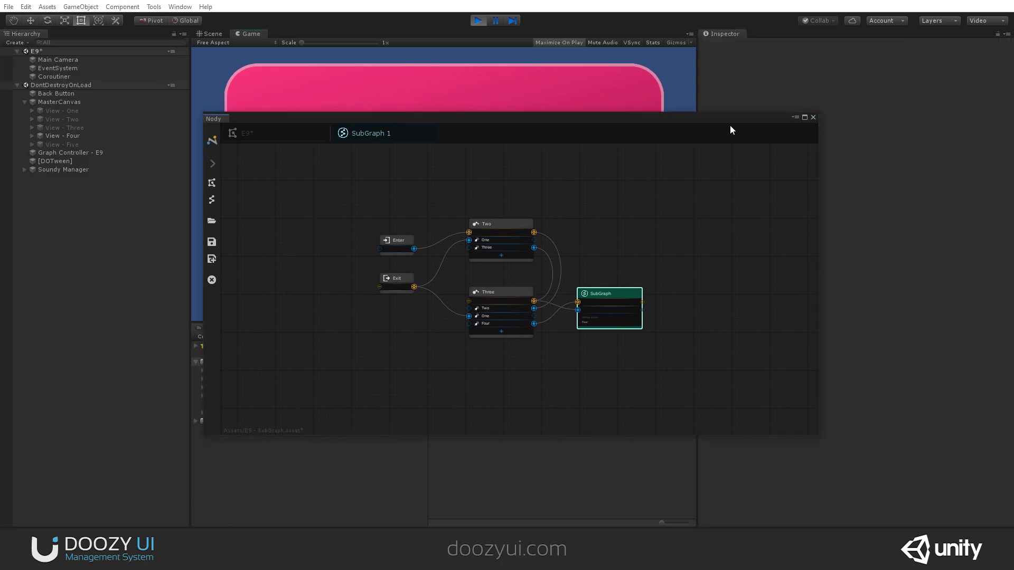
left_click_drag(730, 126, 509, 155)
Step: Rename the nested SubGraph node inside SubGraph 1 to "SubGraph 2"
left_click(414, 328)
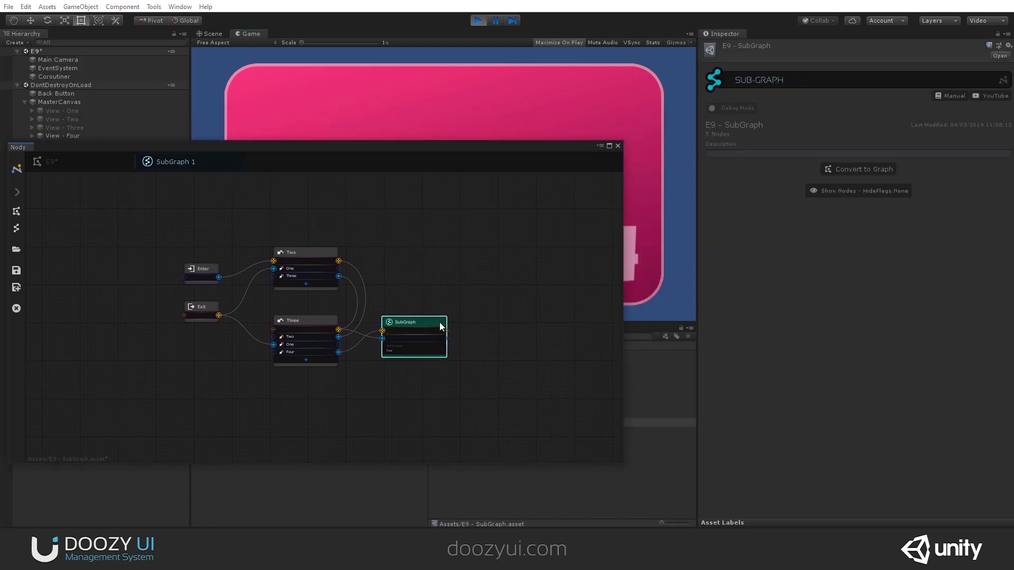
left_click(811, 122)
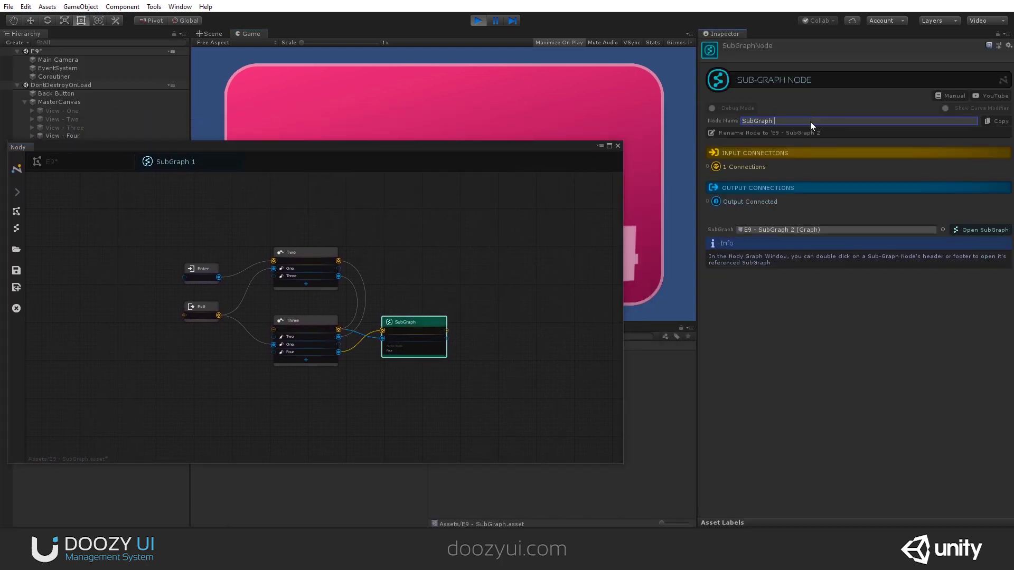
type("2")
key("Return")
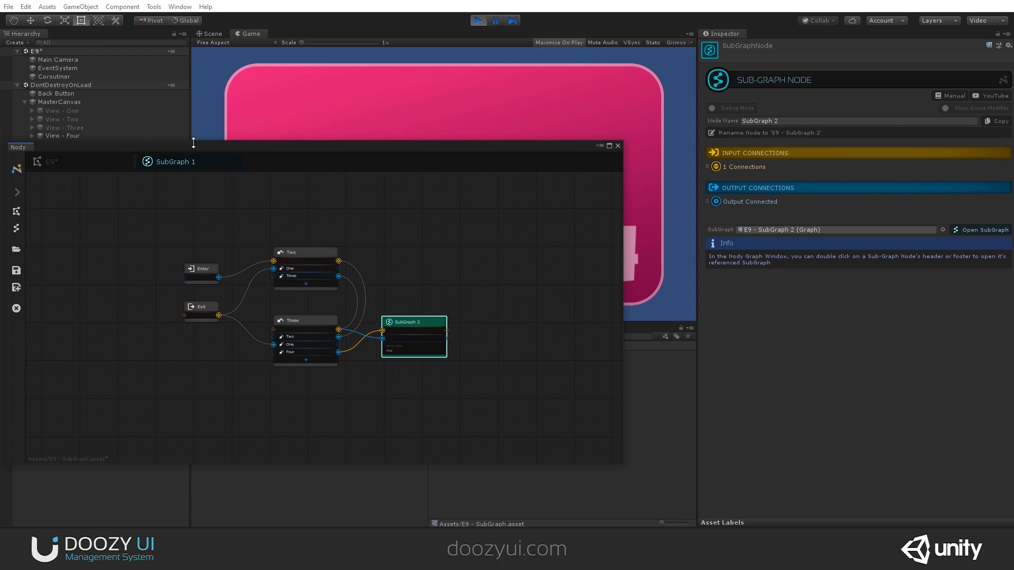
Step: Open the SubGraph 2 graph, then go back through SubGraph 1 to the E9 graph
double_click(424, 325)
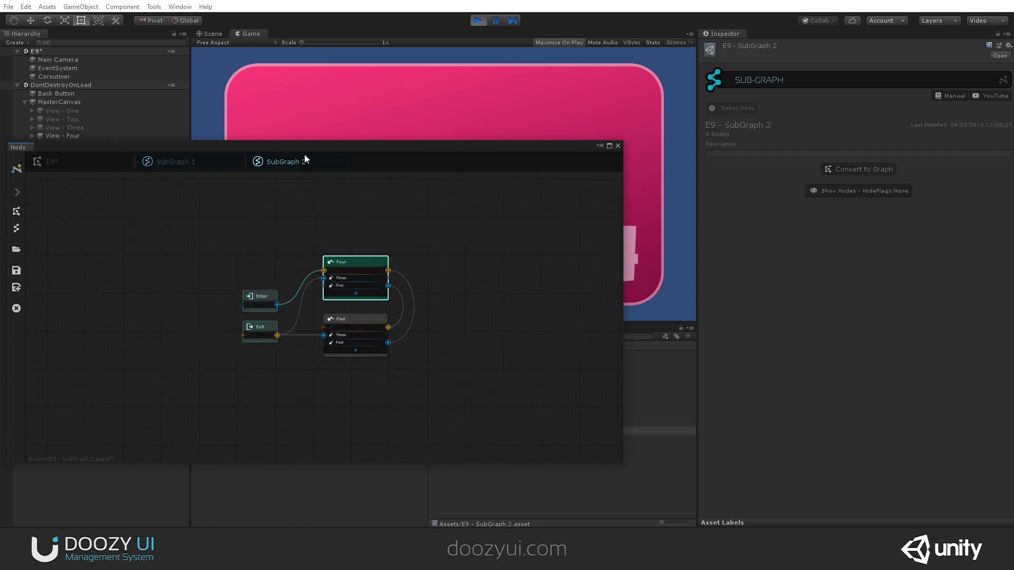
left_click(204, 162)
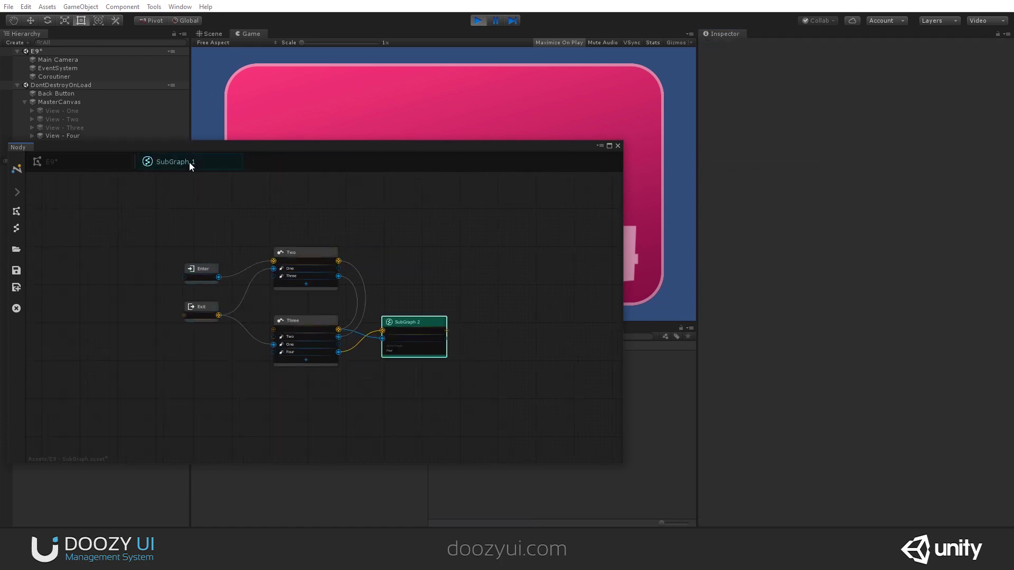
left_click(82, 162)
Step: Shift the SubGraph 1 node slightly lower in the E9 graph and move the Nody window to uncover the project assets
left_click_drag(266, 156, 374, 149)
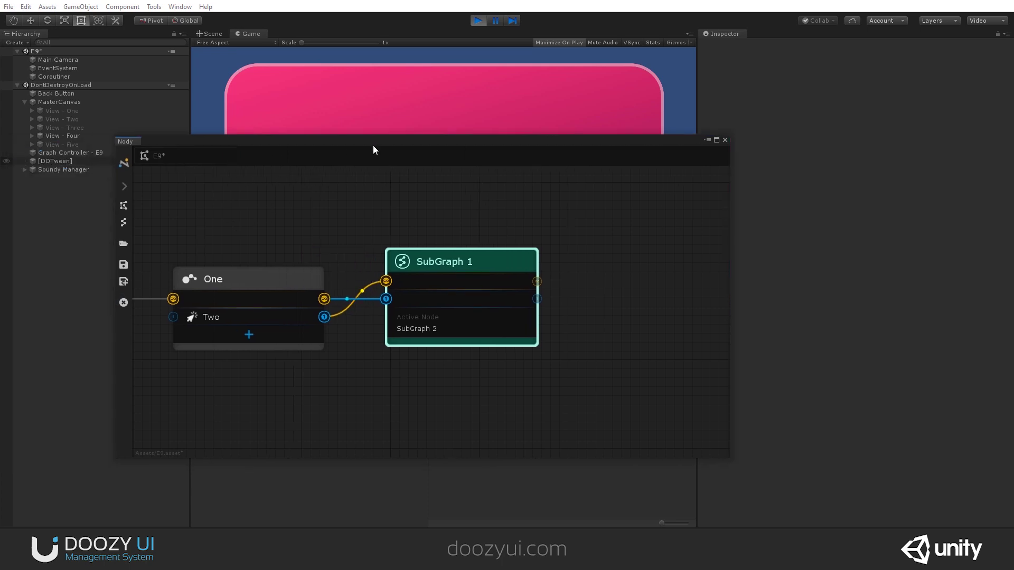
left_click(280, 270)
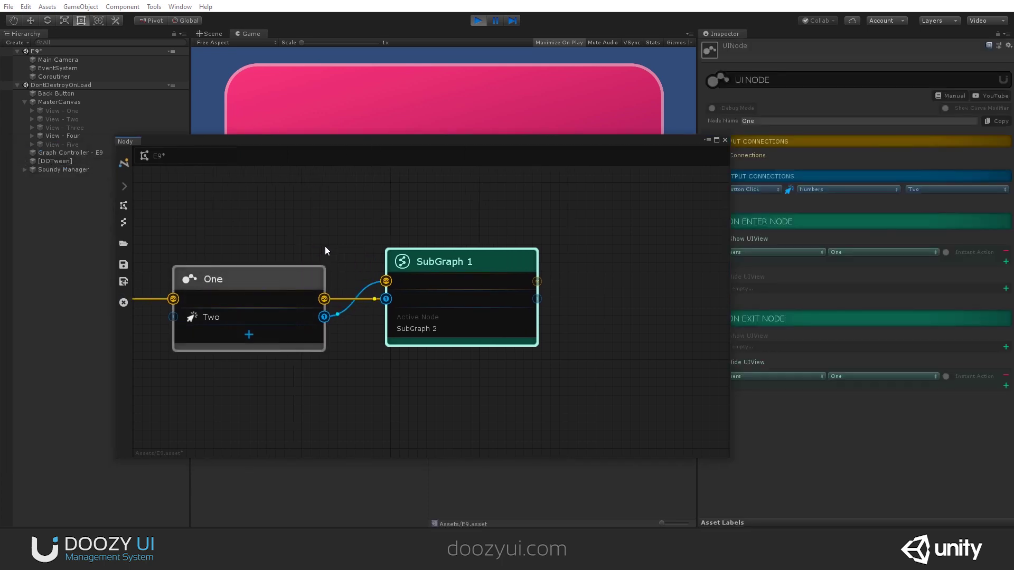
mouse_move(425, 263)
left_mouse_down()
mouse_move(439, 287)
mouse_move(441, 272)
left_mouse_up()
left_click_drag(405, 151, 404, 46)
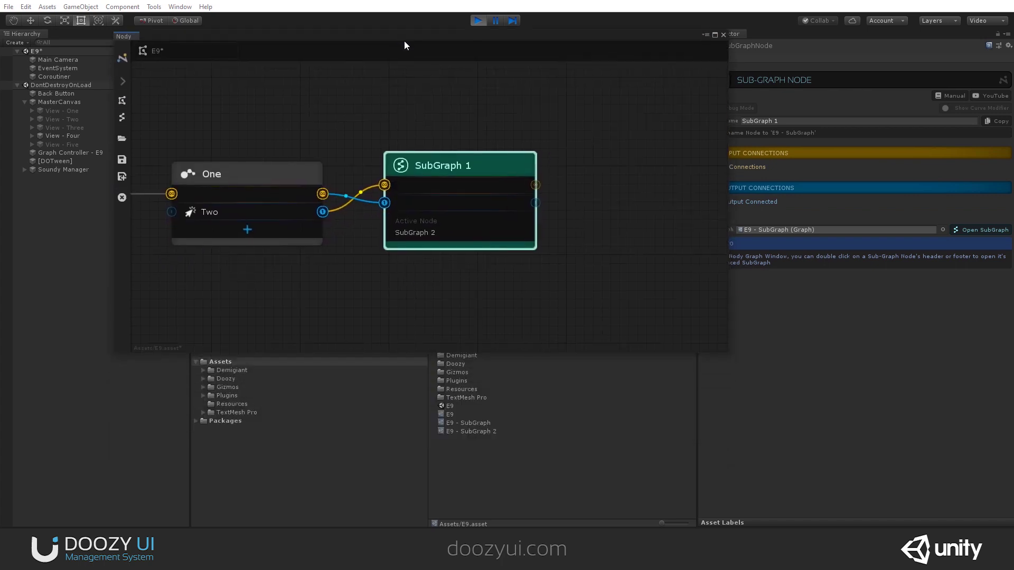
Step: Examine the E9, E9 - SubGraph and E9 - SubGraph 2 graph assets in the project, then reposition the Nody window
left_click(458, 414)
left_click(464, 423)
left_click(469, 428)
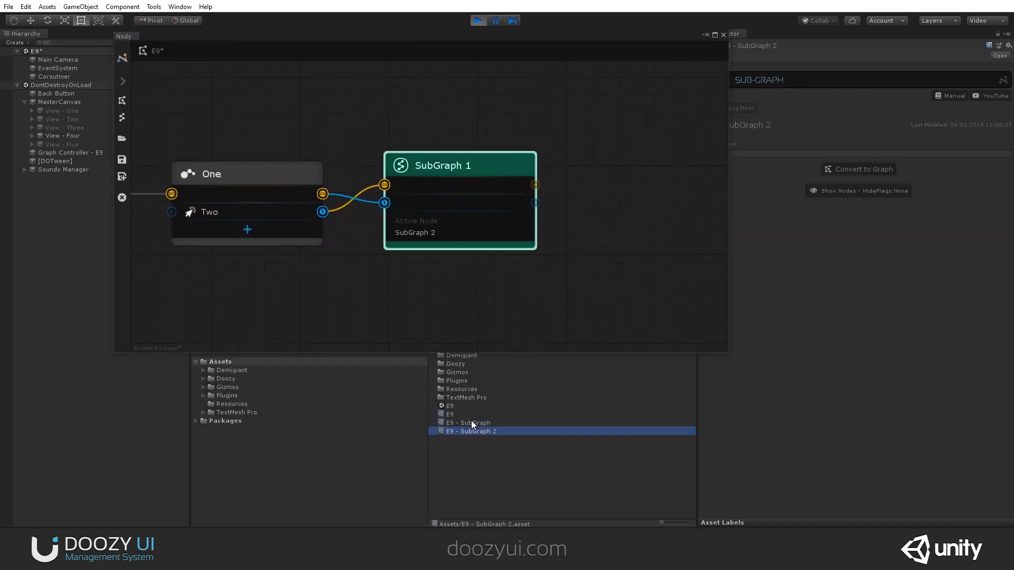
left_click(471, 420)
left_click(461, 416)
left_click(461, 422)
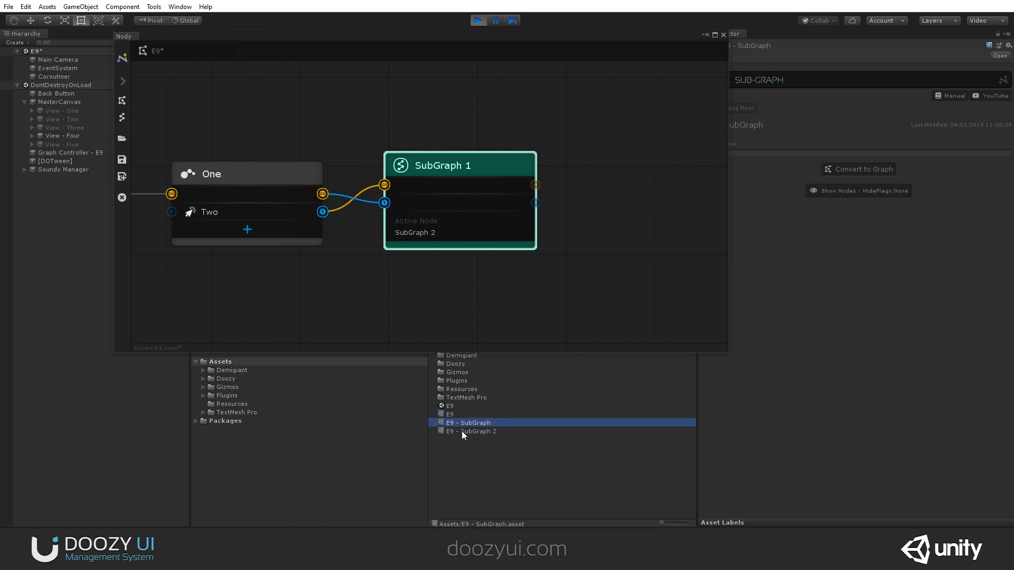
left_click(461, 431)
left_click(458, 423)
left_click(453, 414)
left_click(457, 431)
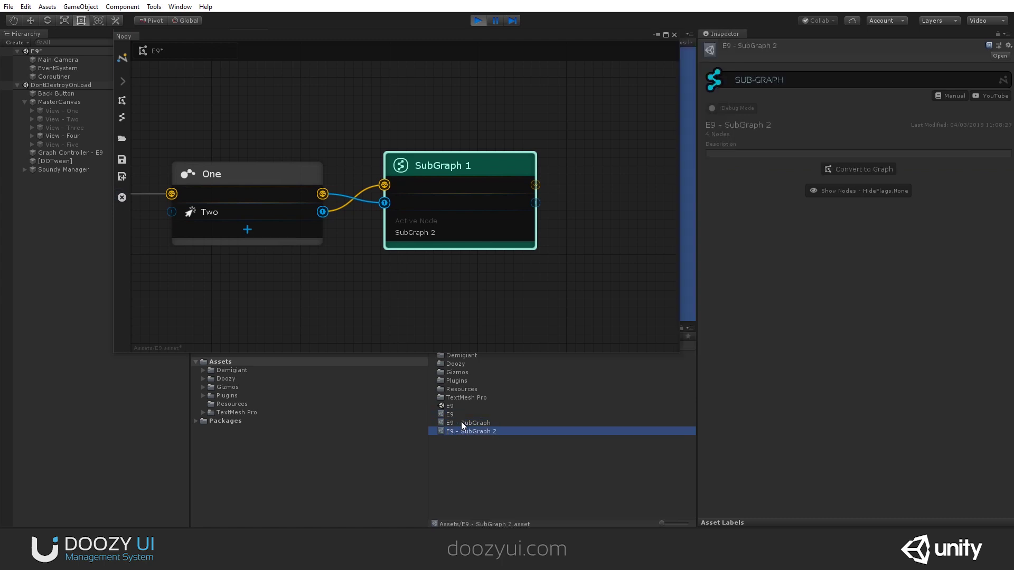
left_click(462, 423)
left_click(451, 414)
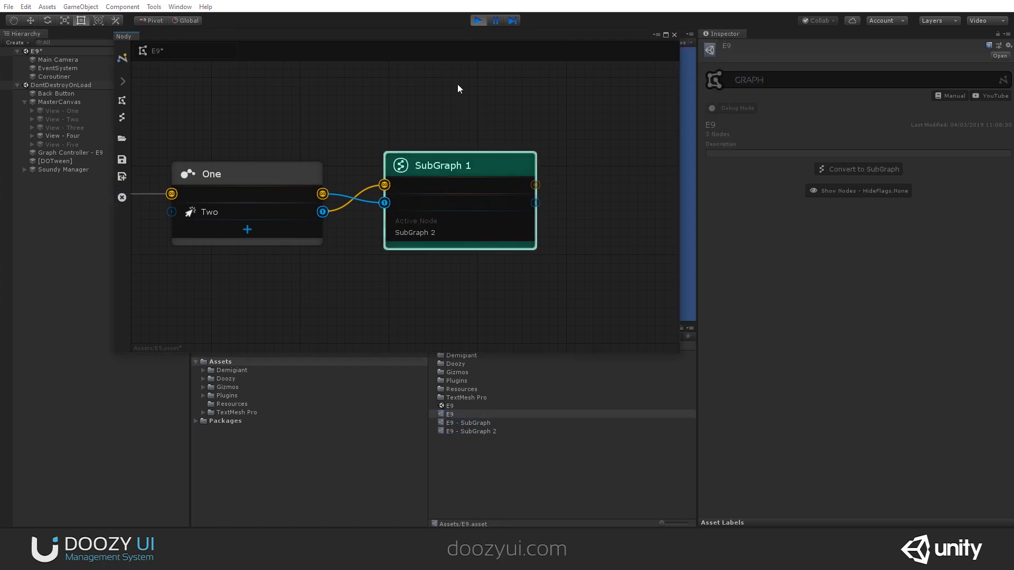
left_click_drag(369, 43, 385, 84)
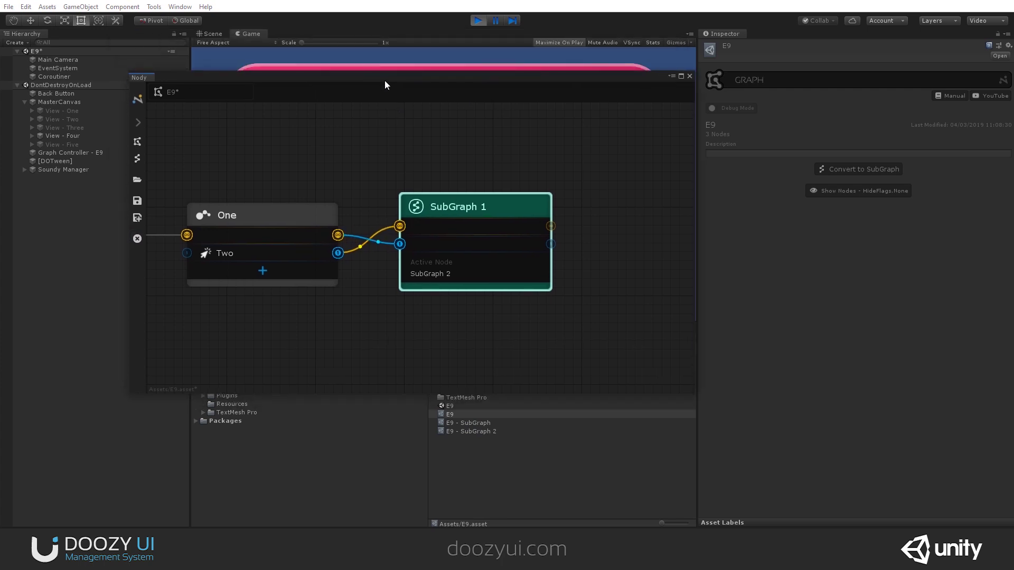